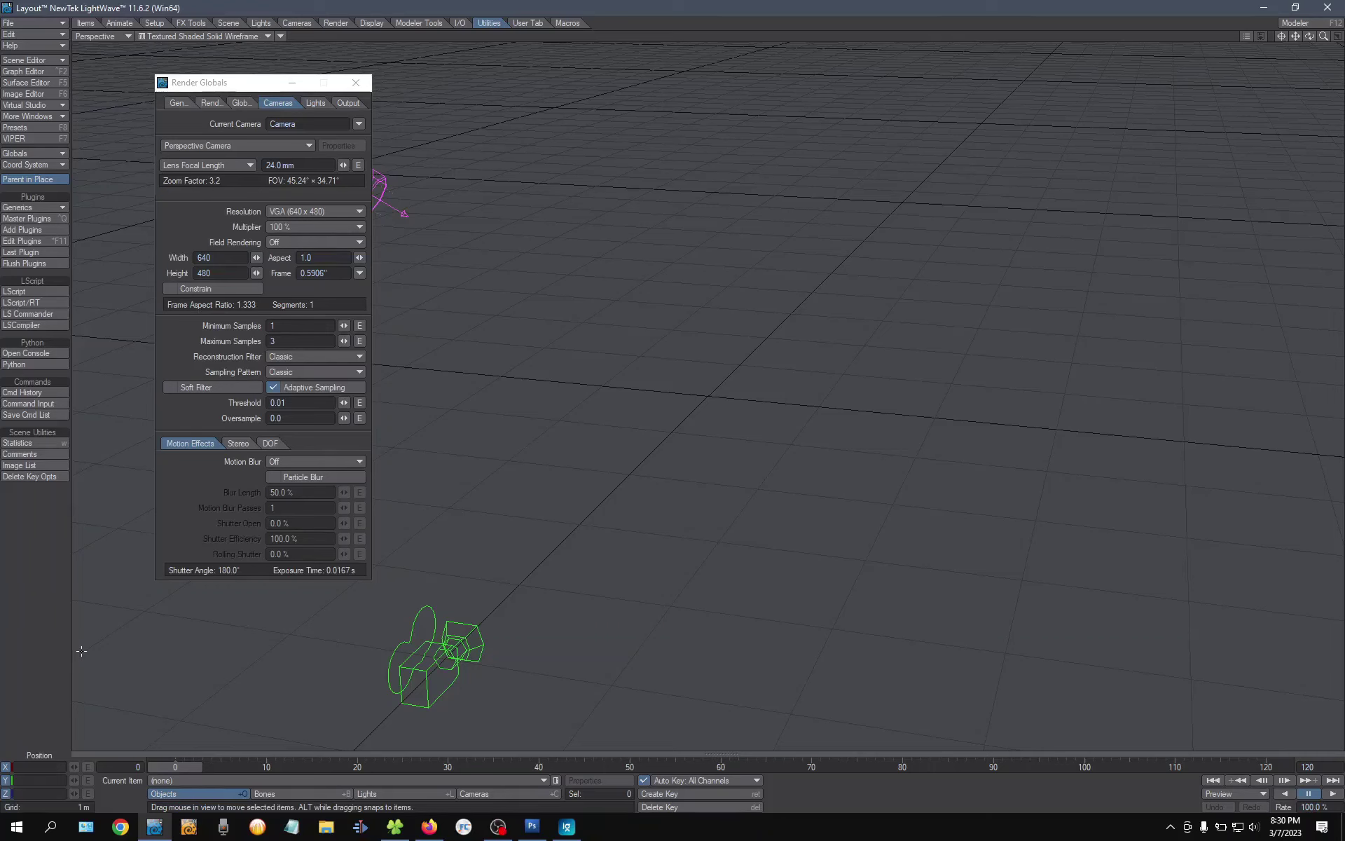
Launch LScript Commander from Master Plugins and clear its current session
key(ctrl+F7)
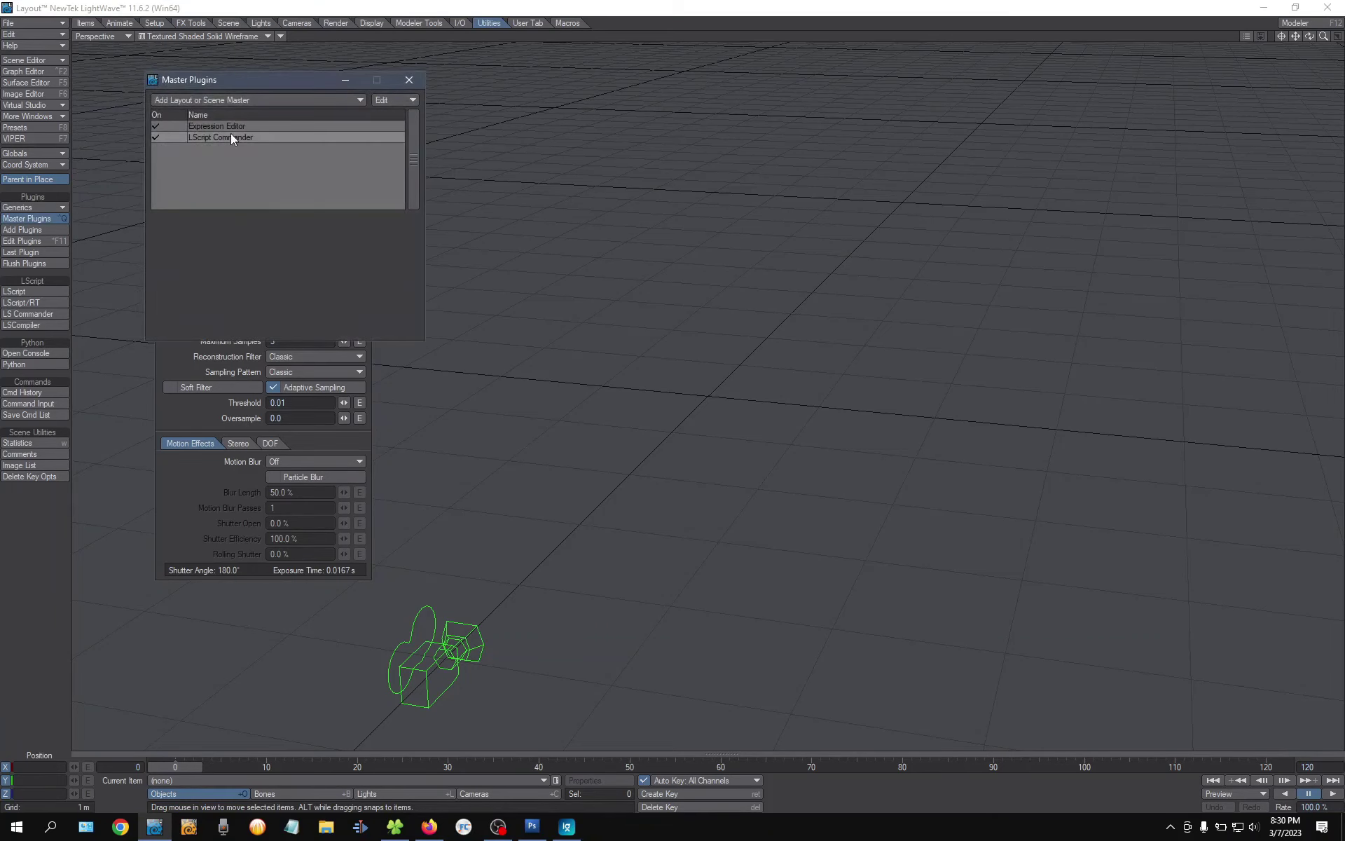
double_click(248, 138)
click(409, 80)
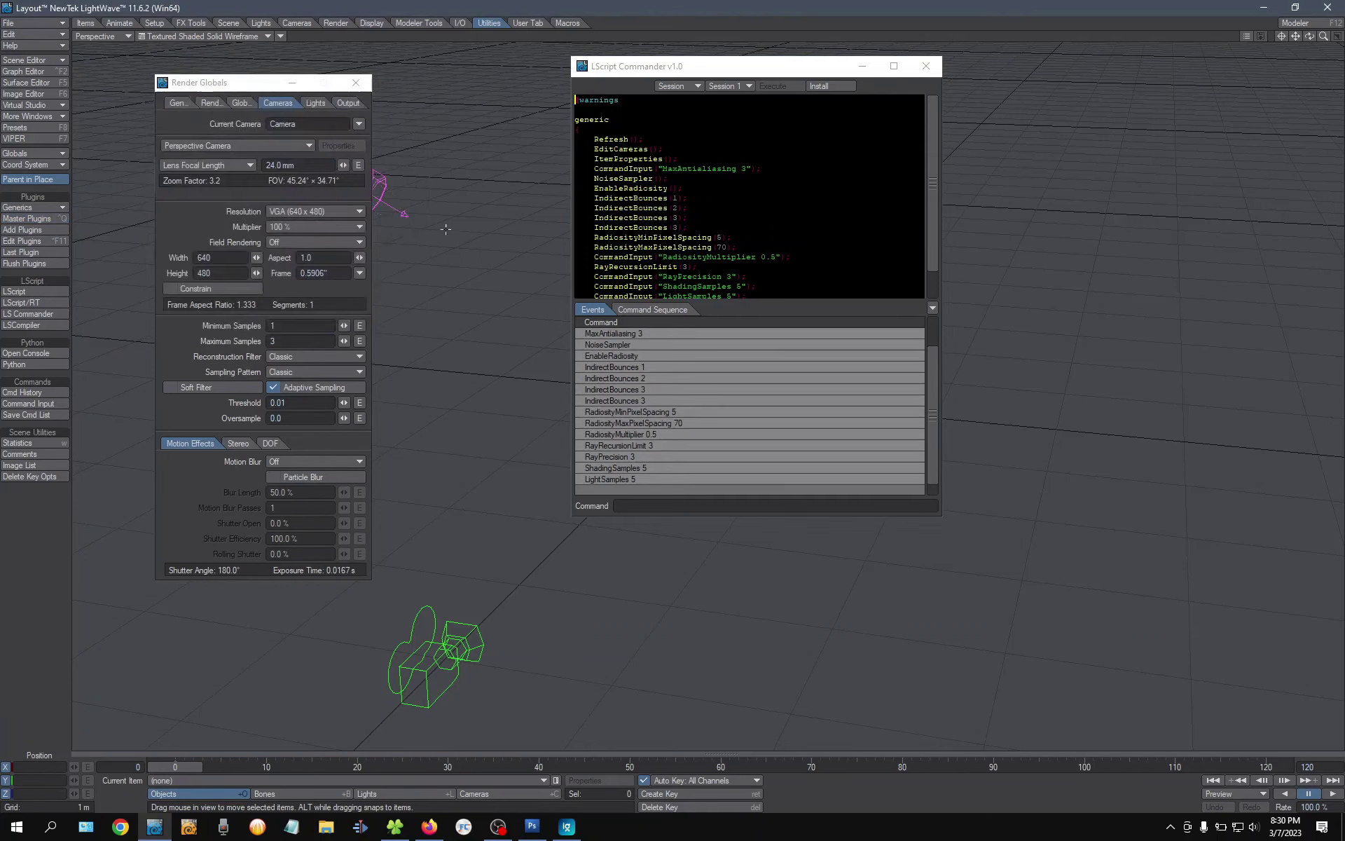
click(686, 87)
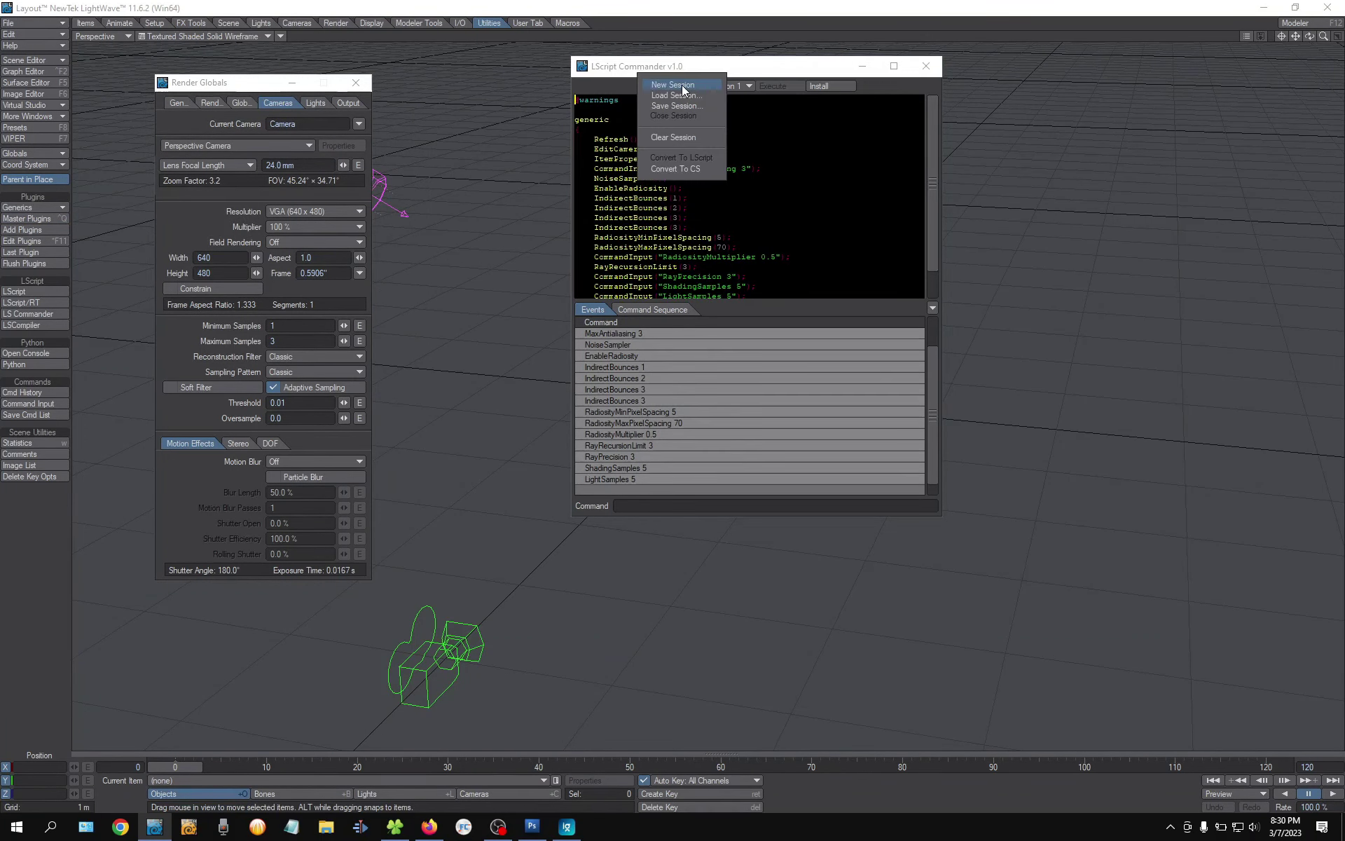
click(682, 136)
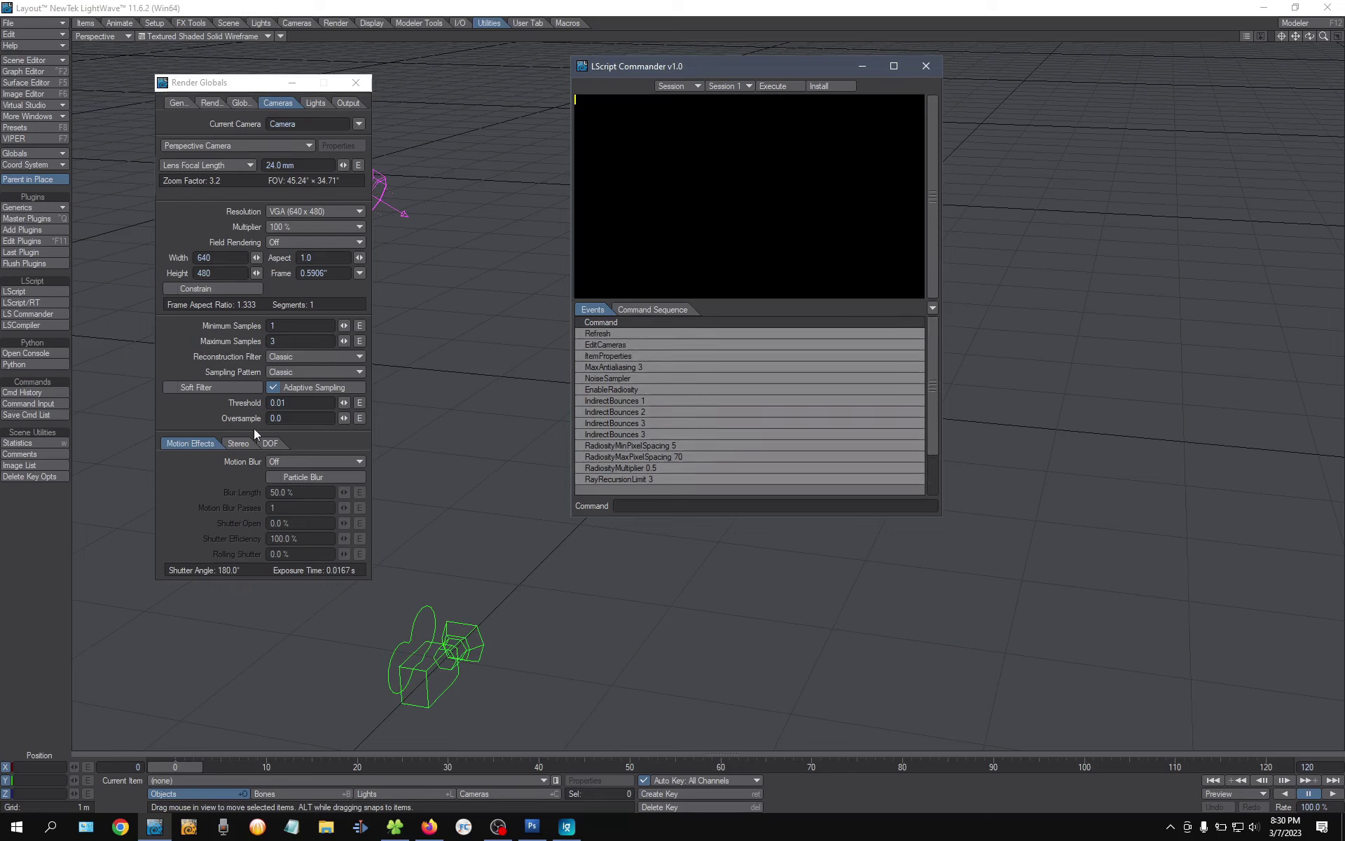
drag(650, 70, 661, 68)
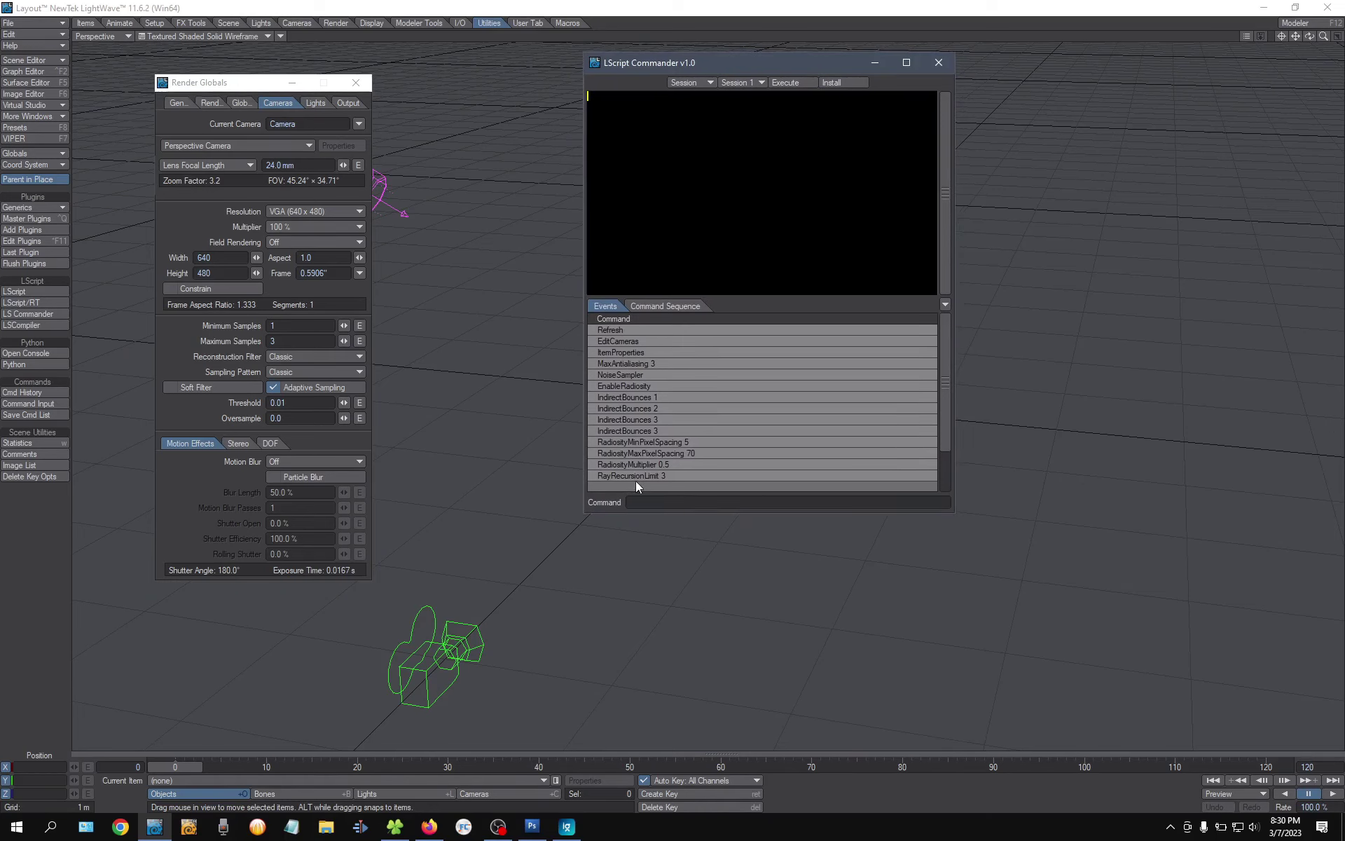
scroll(636, 480, down, 2)
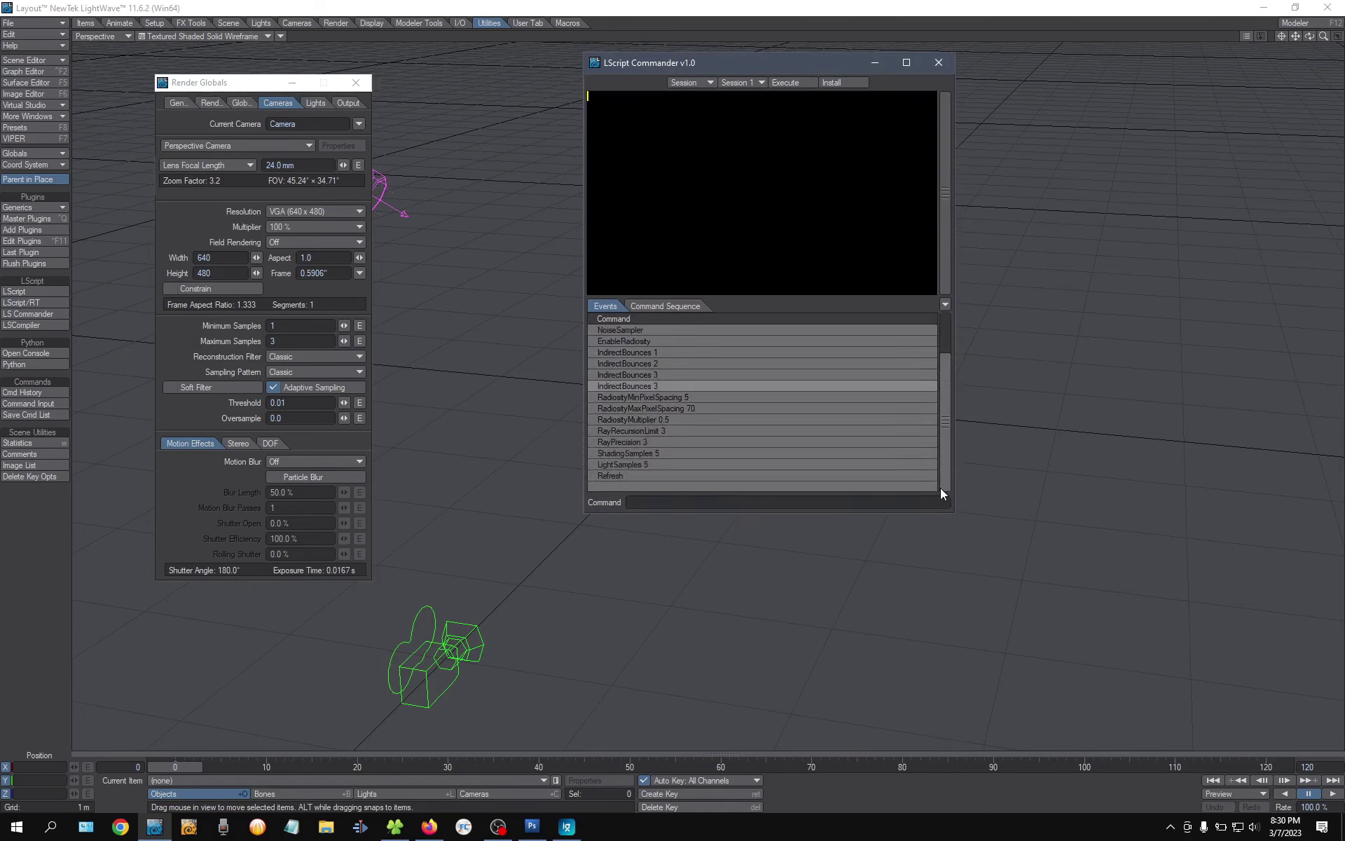
Send the recorded event history up to the Refresh event into the console and convert it to LScript
click(634, 475)
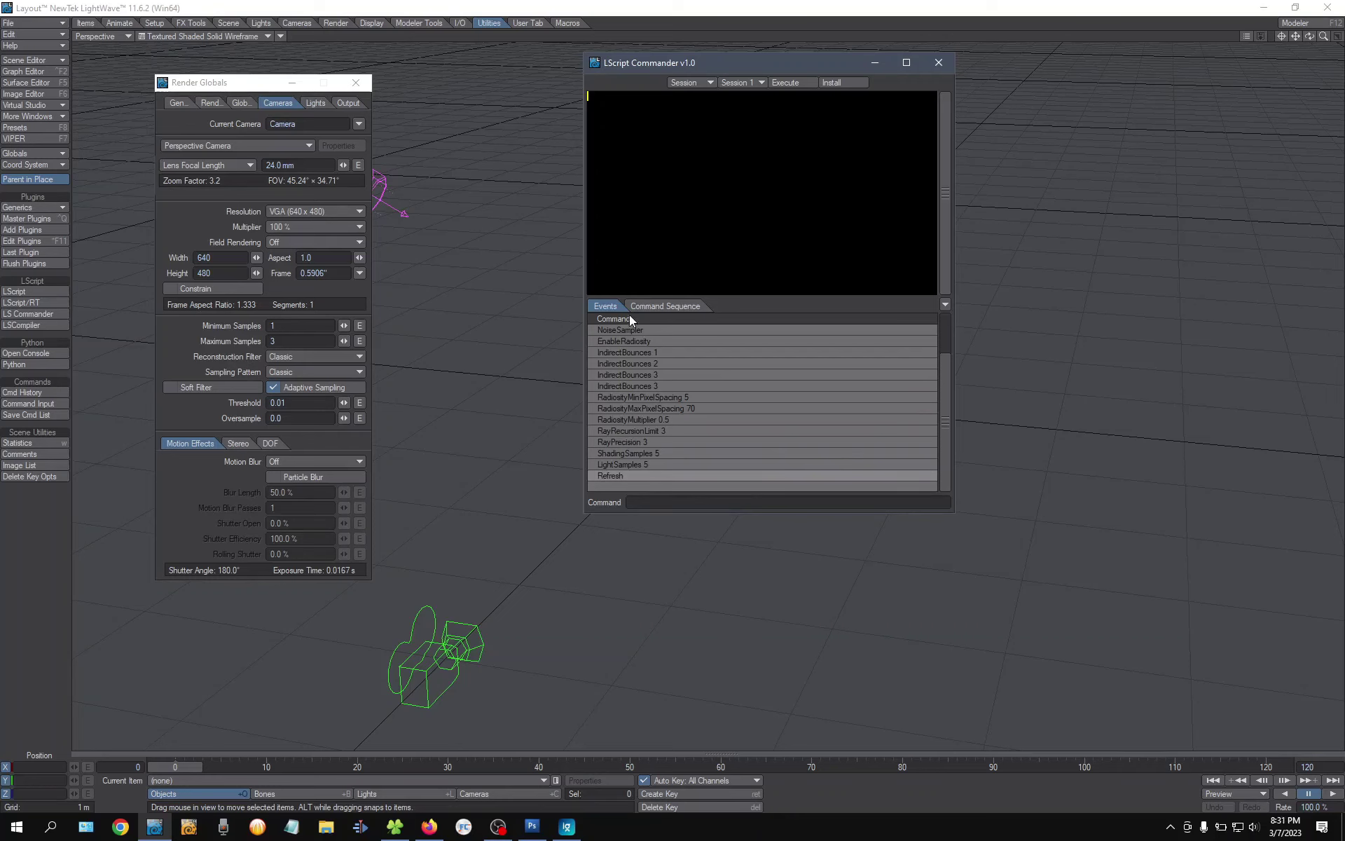
drag(947, 375, 881, 314)
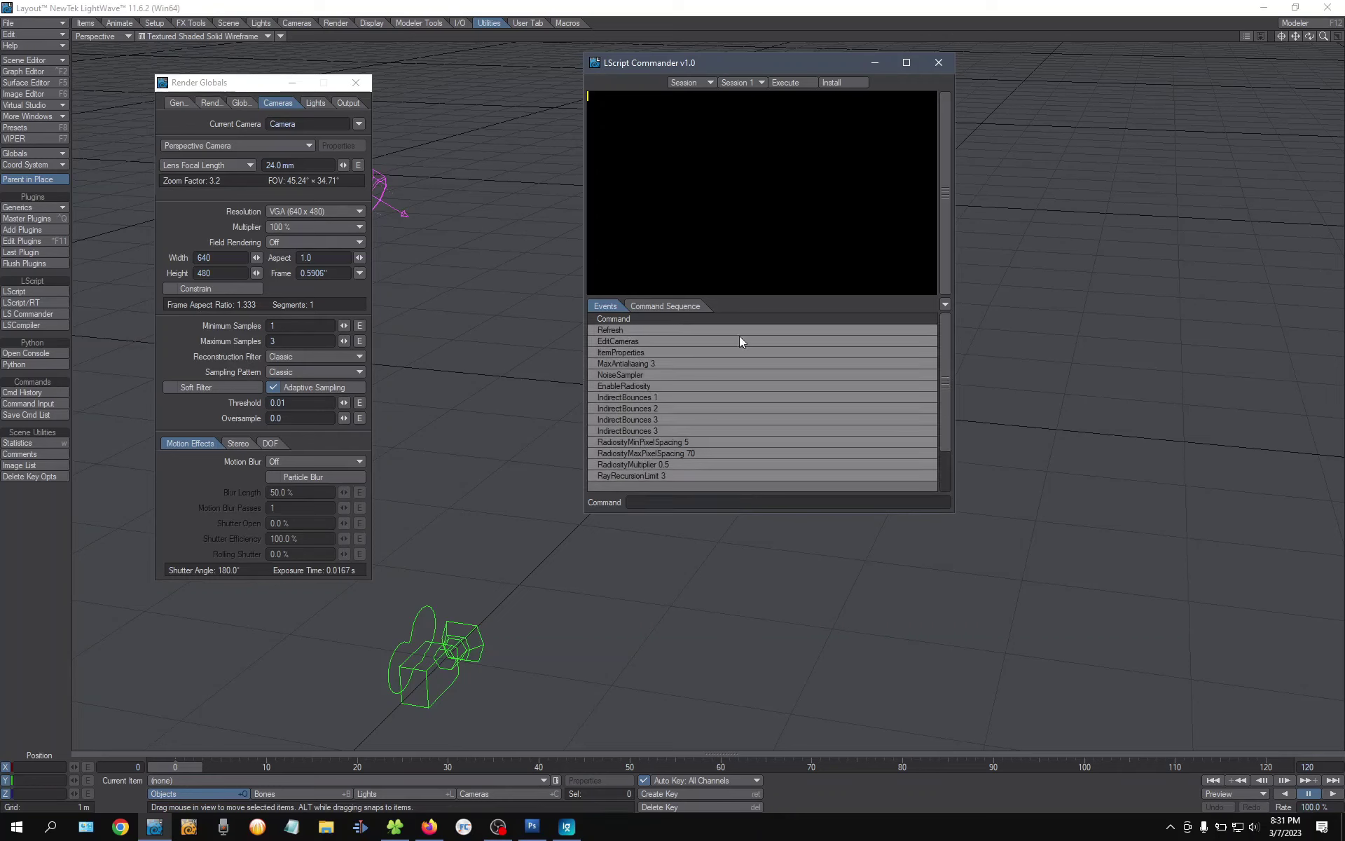
double_click(611, 329)
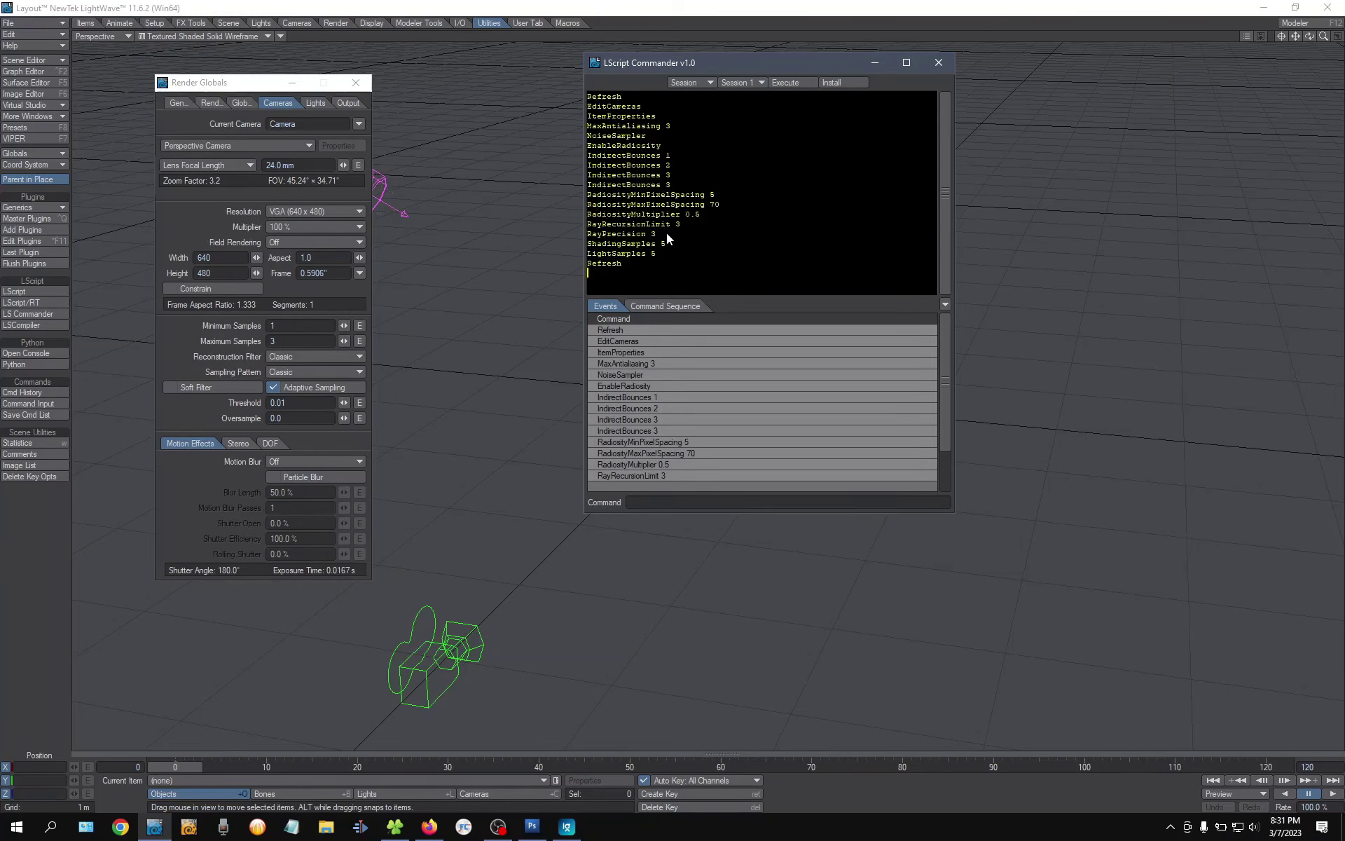
click(695, 83)
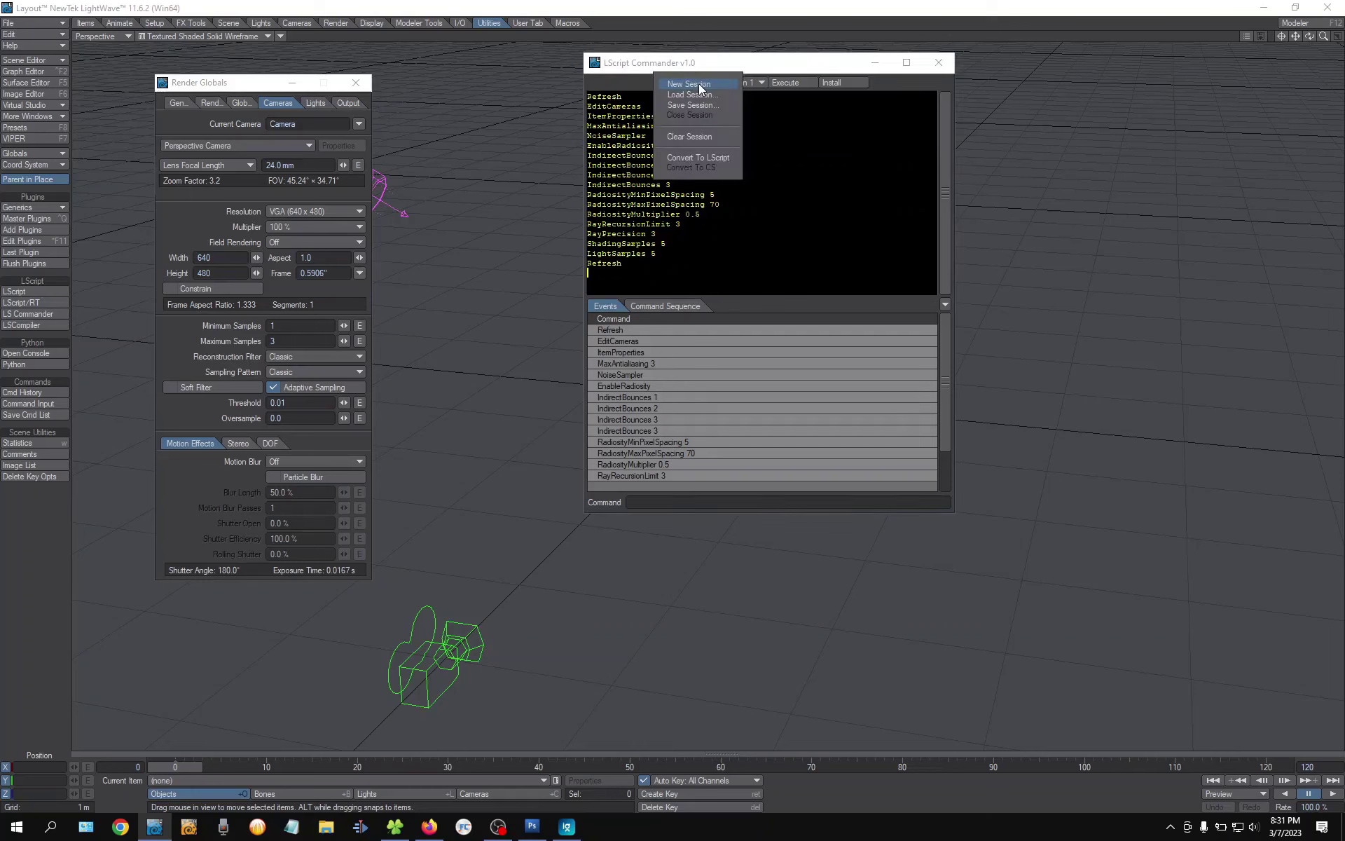
click(720, 158)
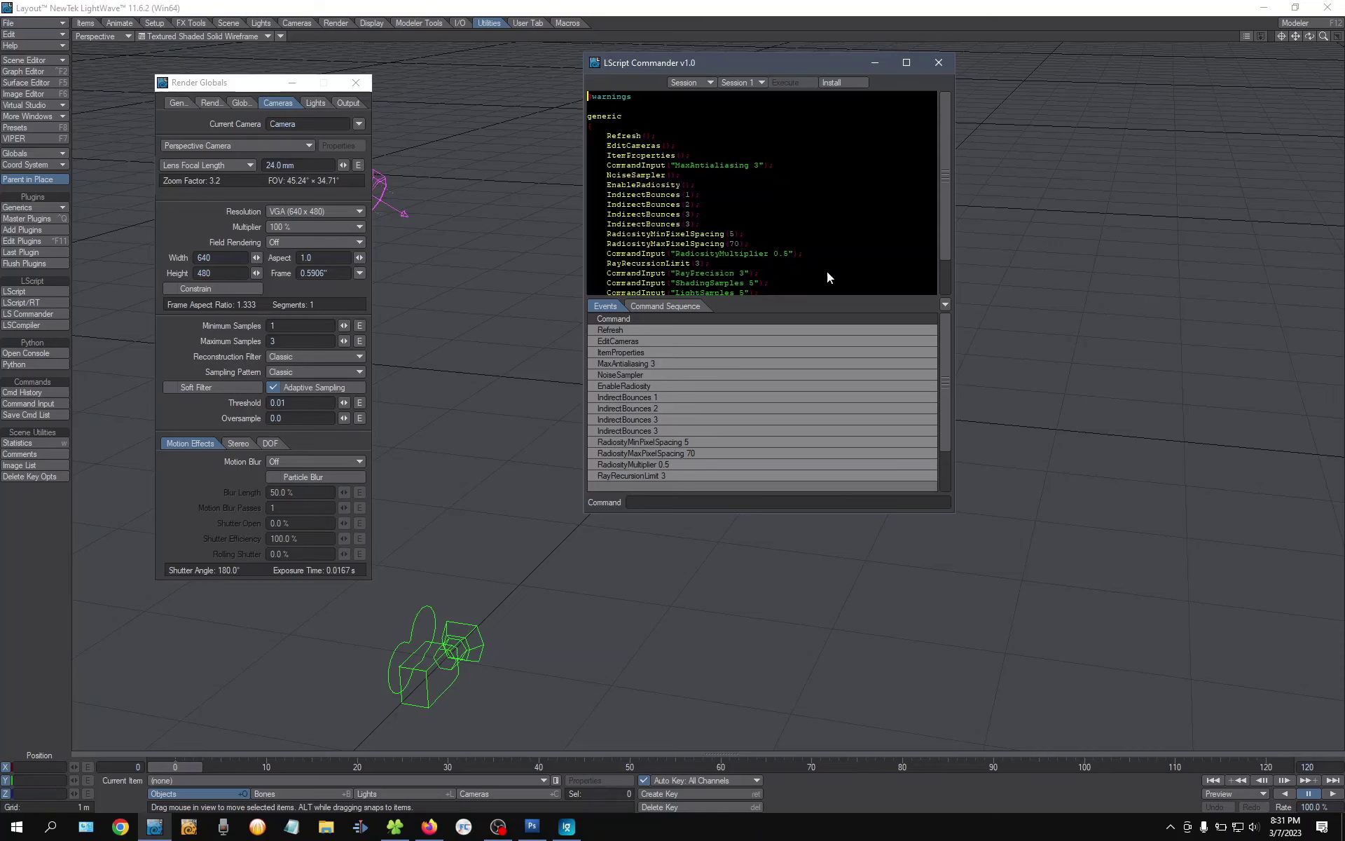
drag(947, 235, 937, 287)
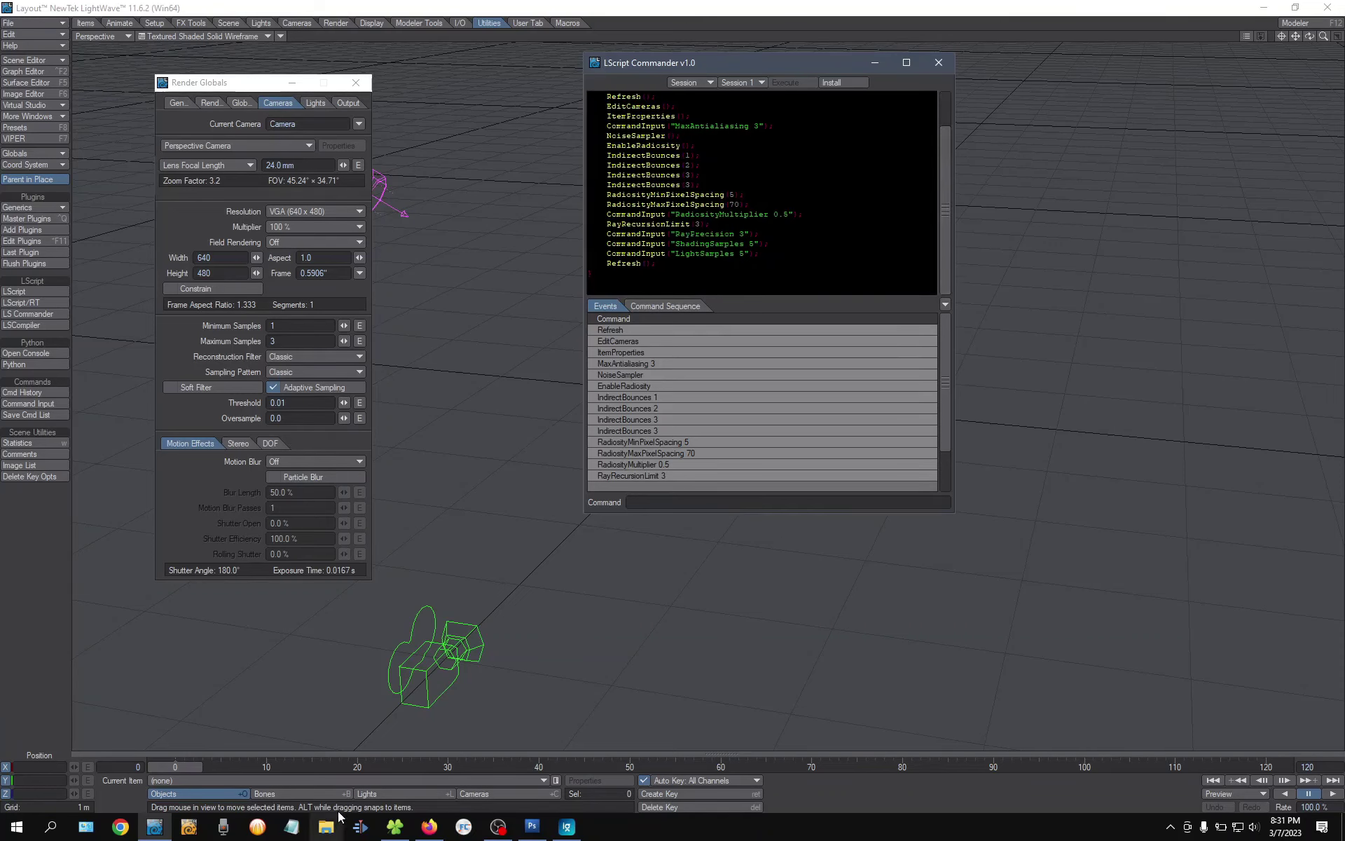
Open LW11-anim-low-orig and LW11-anim-low-fixed in Notepad and place the windows side by side
click(326, 830)
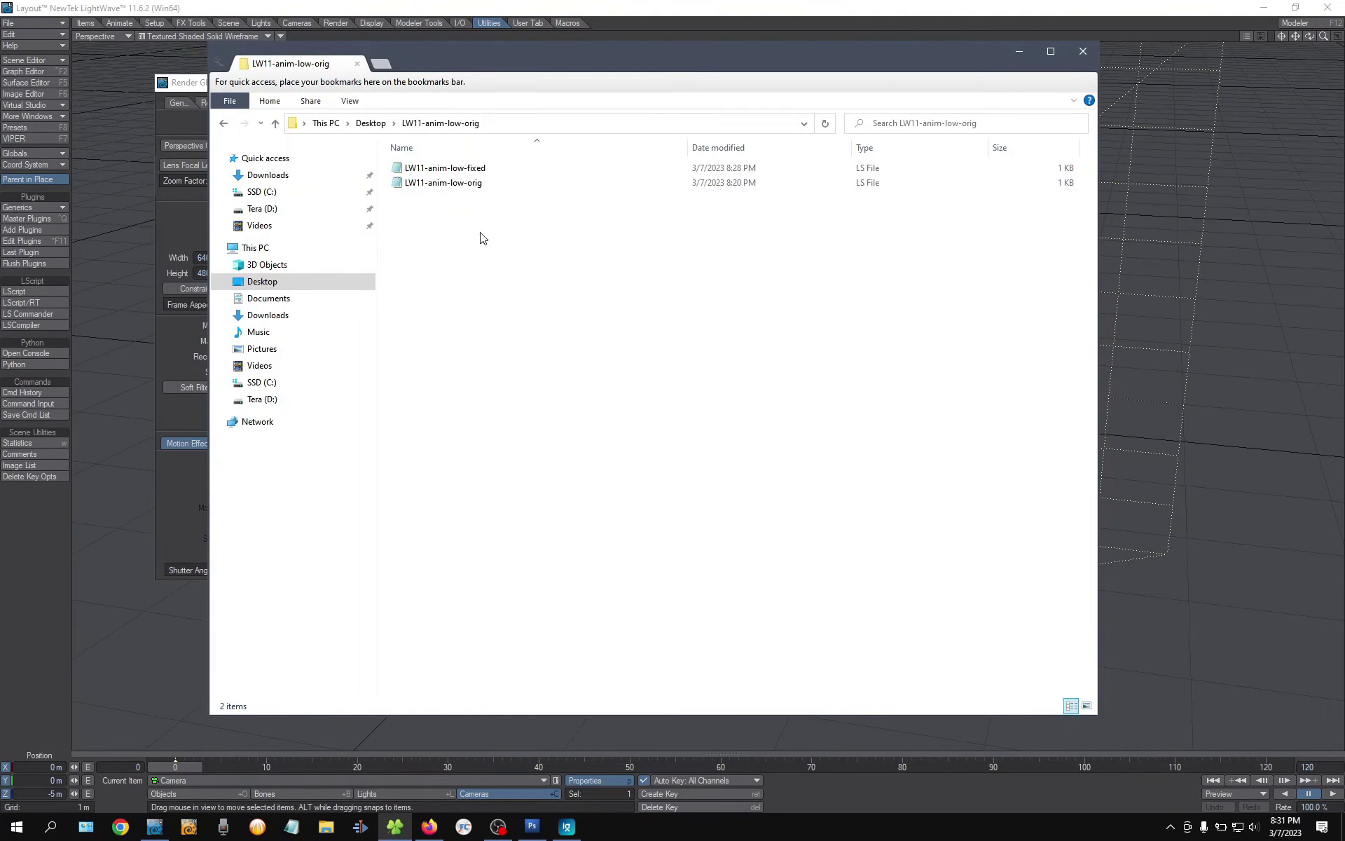
double_click(472, 188)
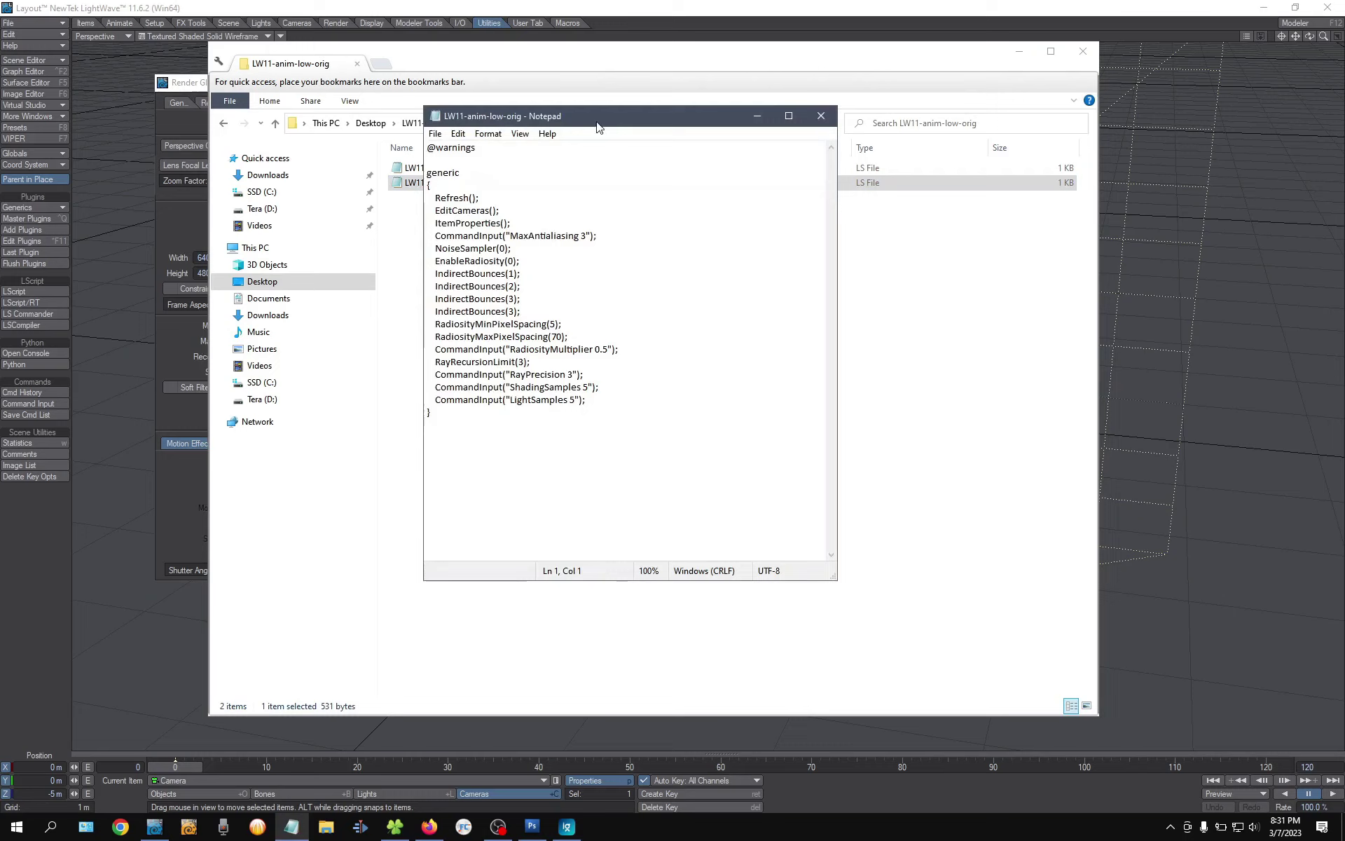
drag(601, 127, 330, 133)
click(619, 265)
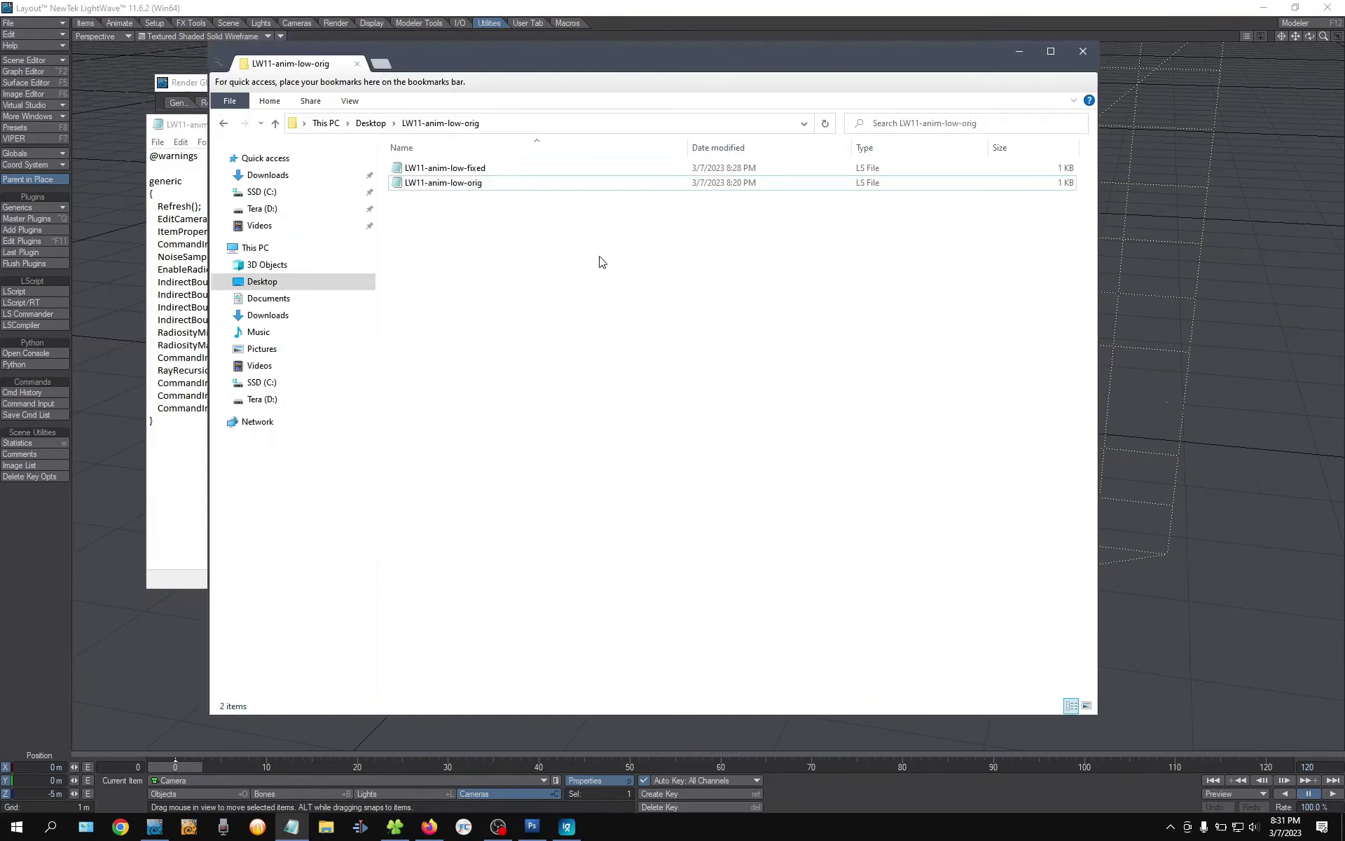
double_click(436, 168)
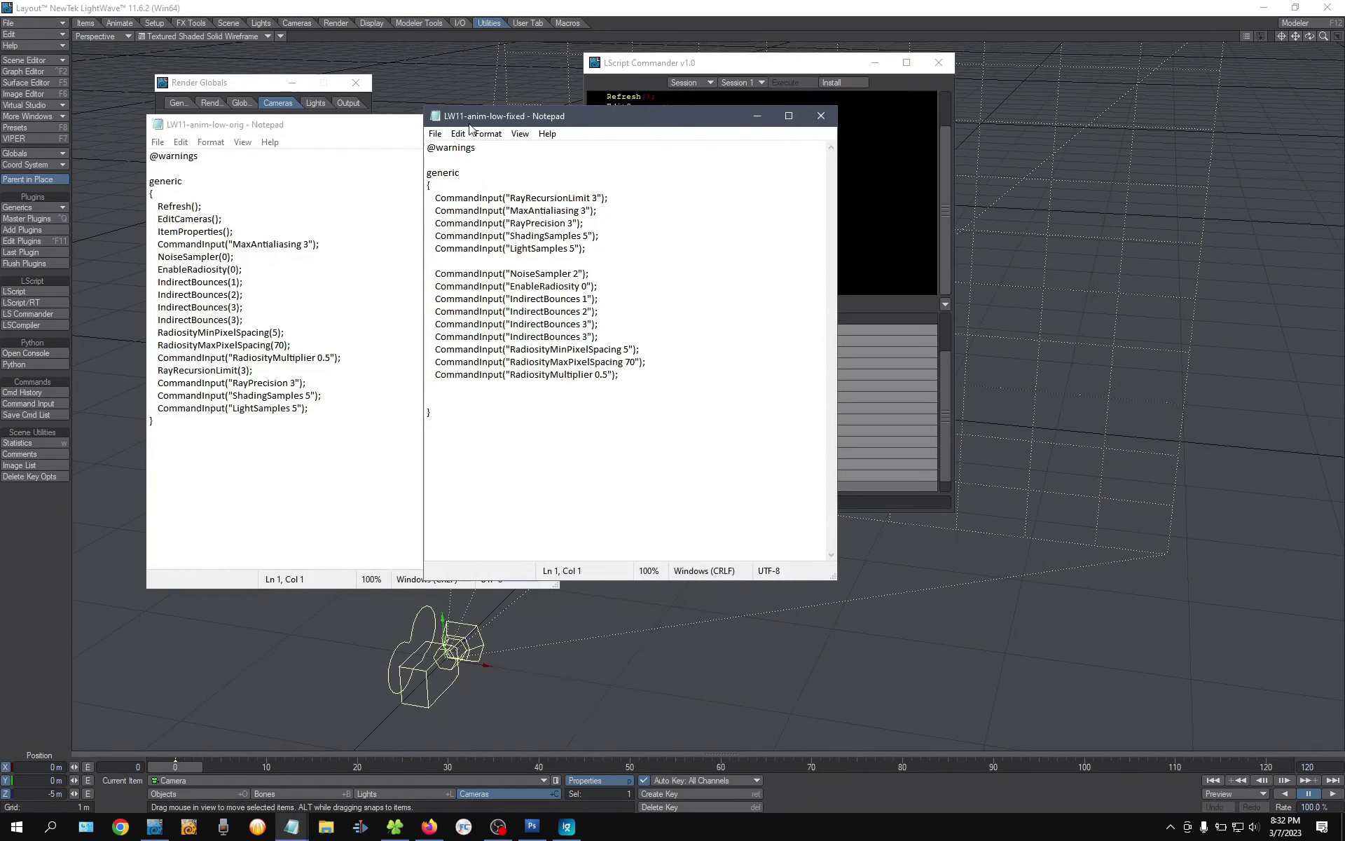
mouse_move(473, 126)
mouse_down()
mouse_move(629, 144)
mouse_move(608, 135)
mouse_up()
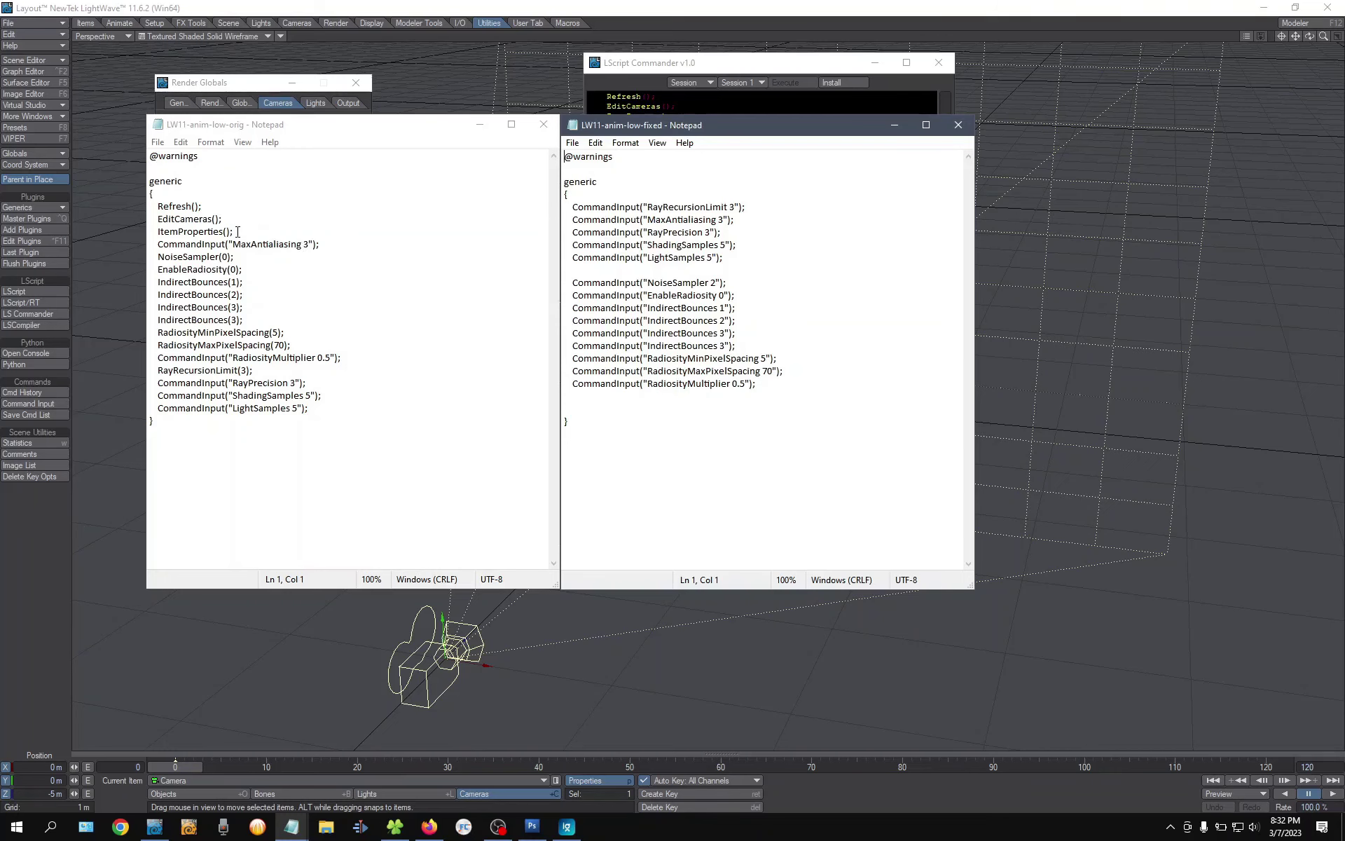
Delete the Refresh, EditCameras and ItemProperties lines from the original script and compare it with the fixed one
drag(260, 231, 140, 210)
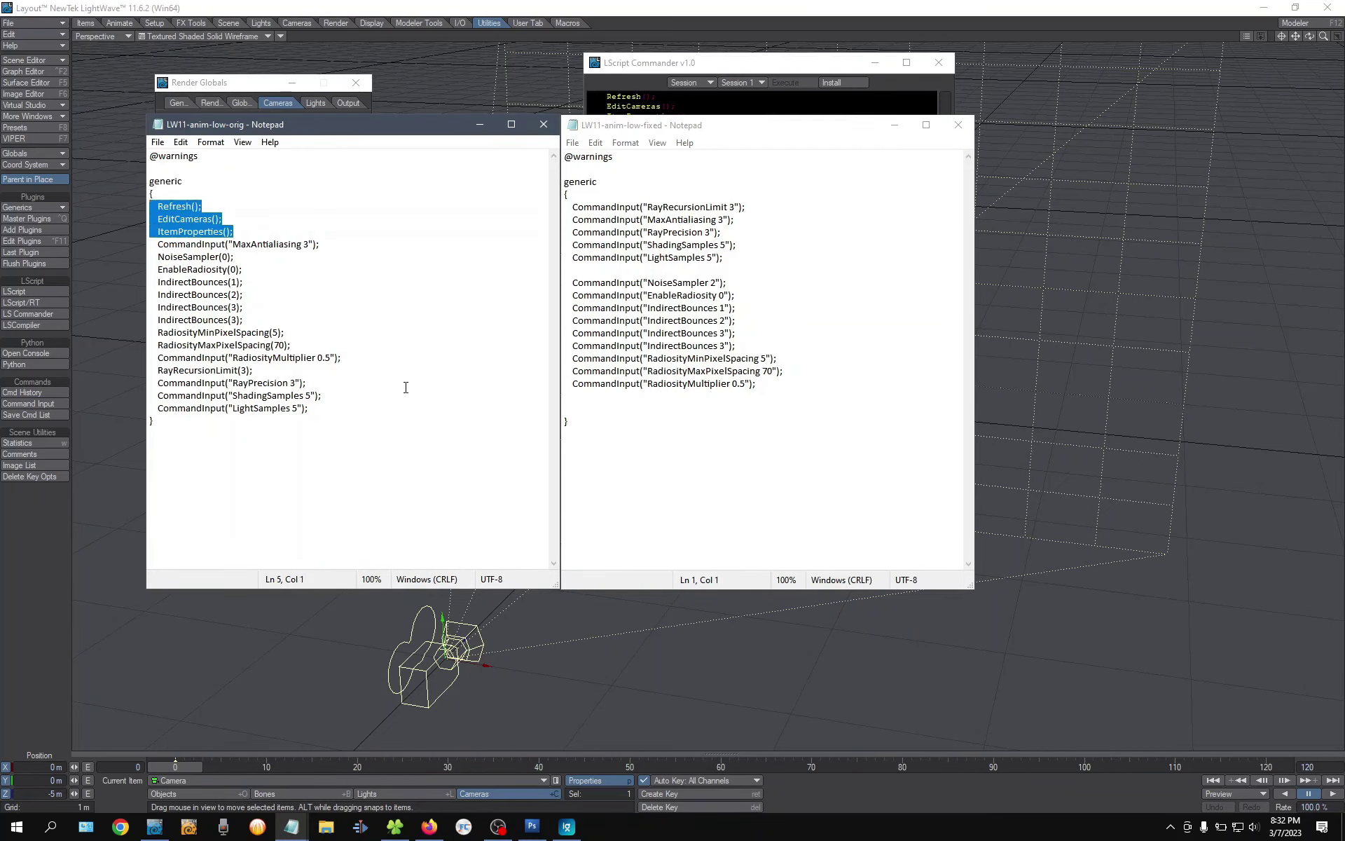
key(Delete)
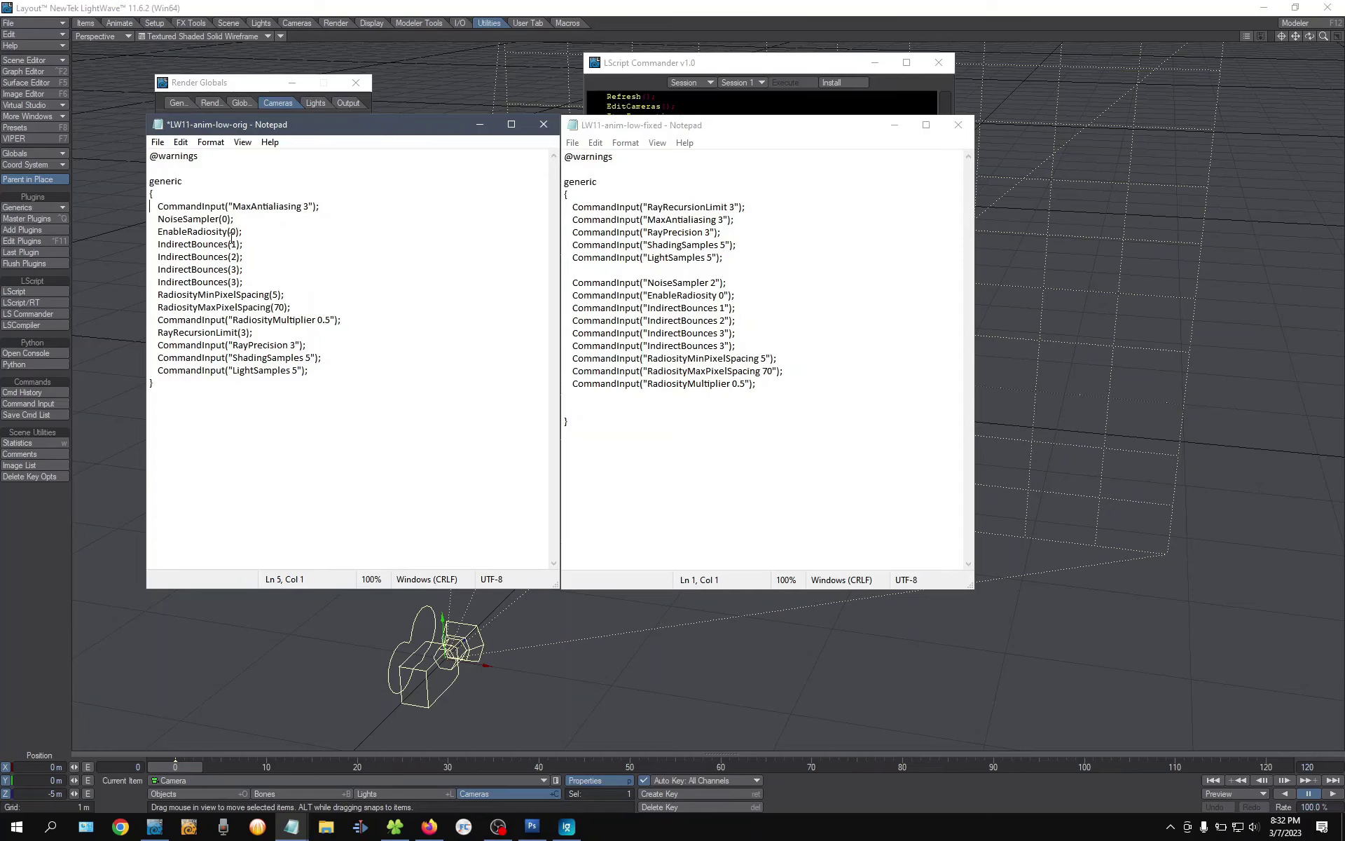
click(684, 63)
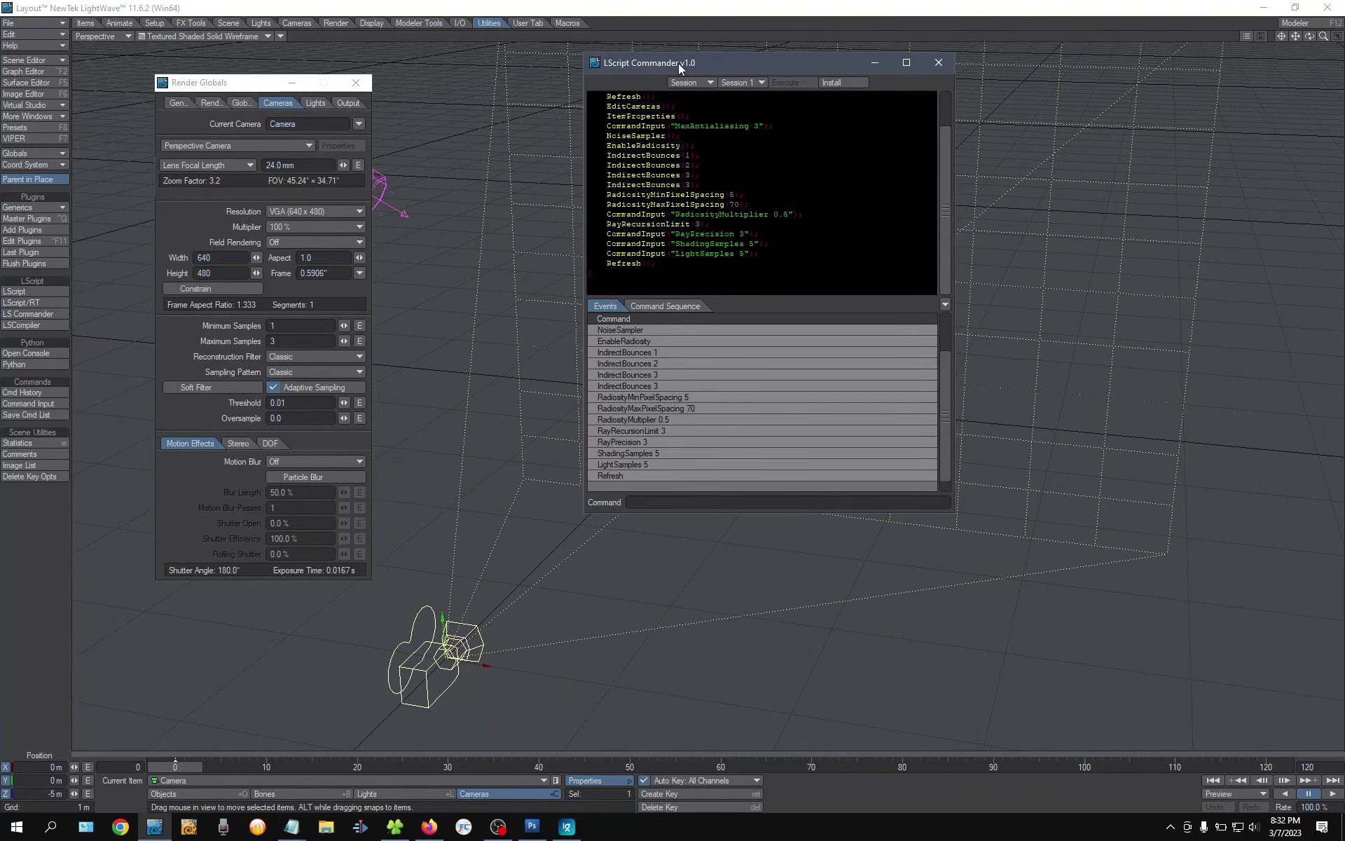
click(295, 818)
mouse_move(291, 828)
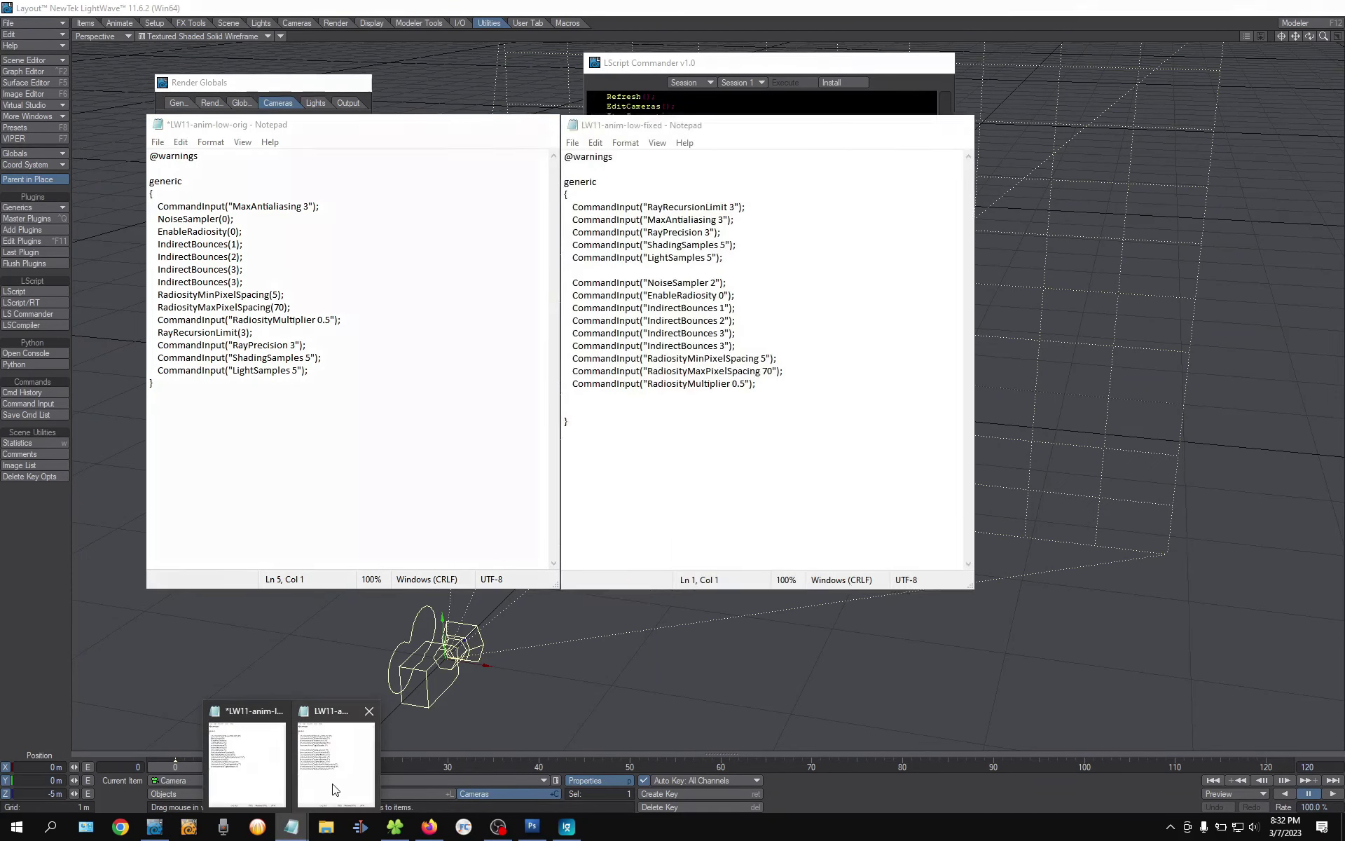
click(334, 785)
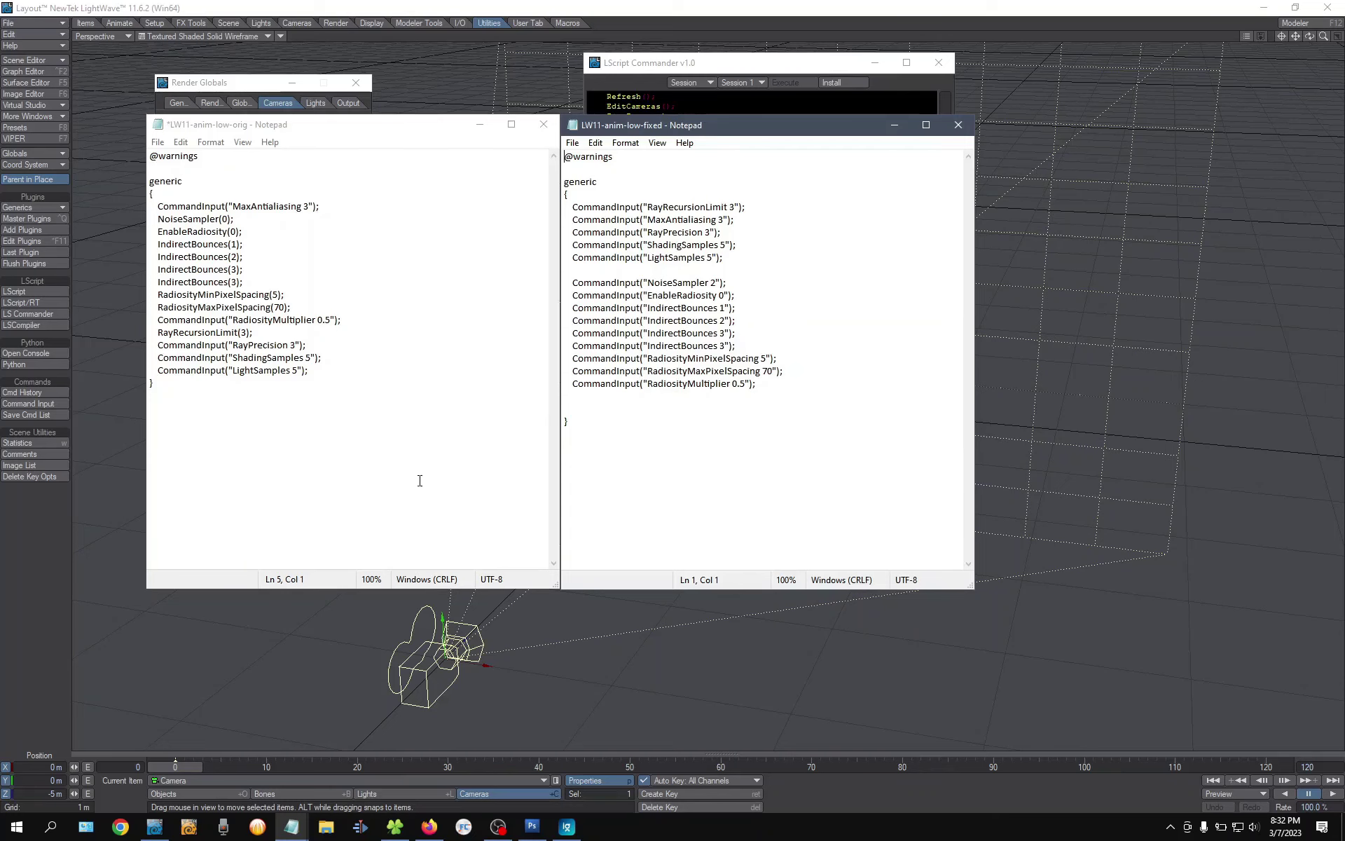
click(180, 232)
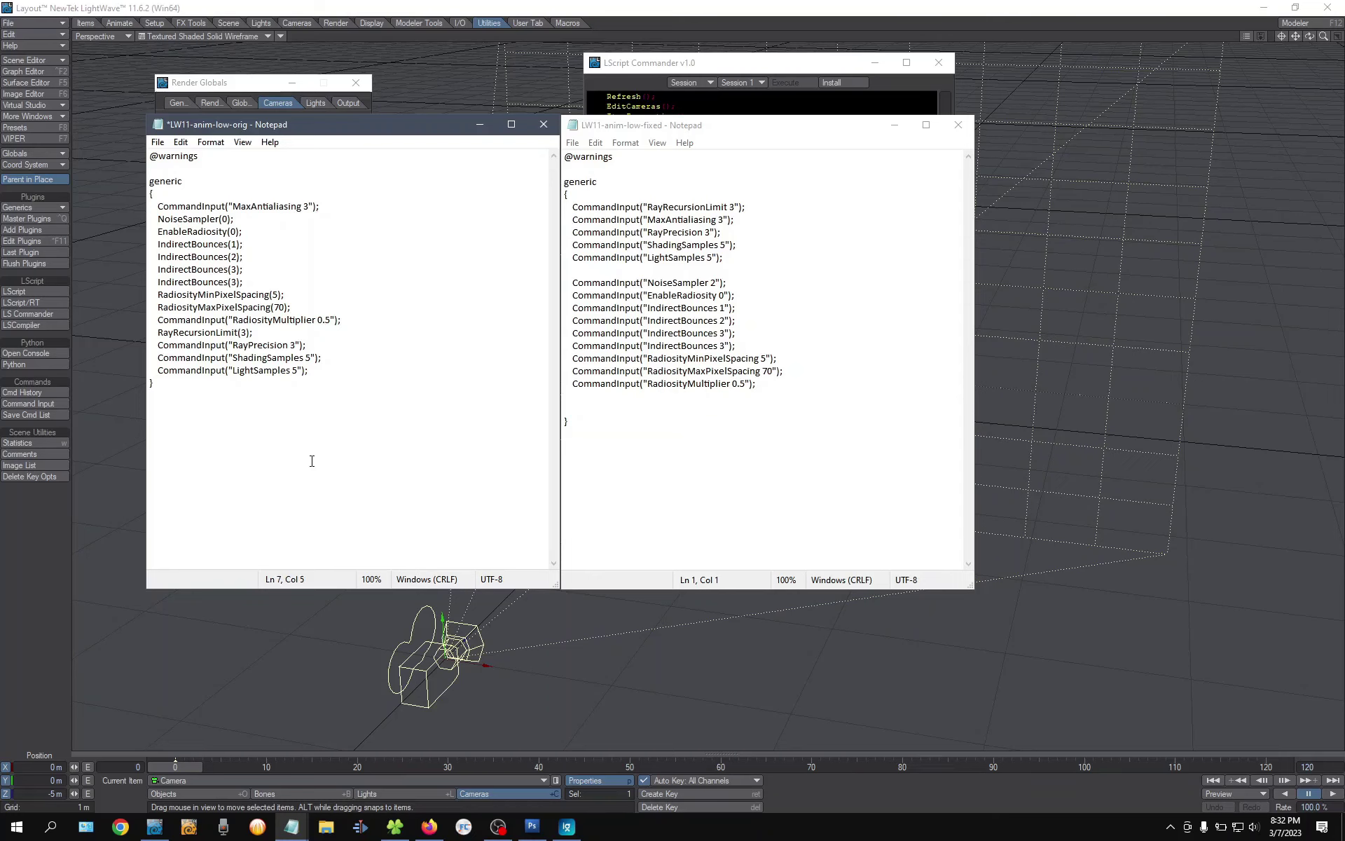
Clear the old EnableRadiosity value in the fixed script after checking the original's EnableRadiosity(0) line
key(shift+End)
click(643, 295)
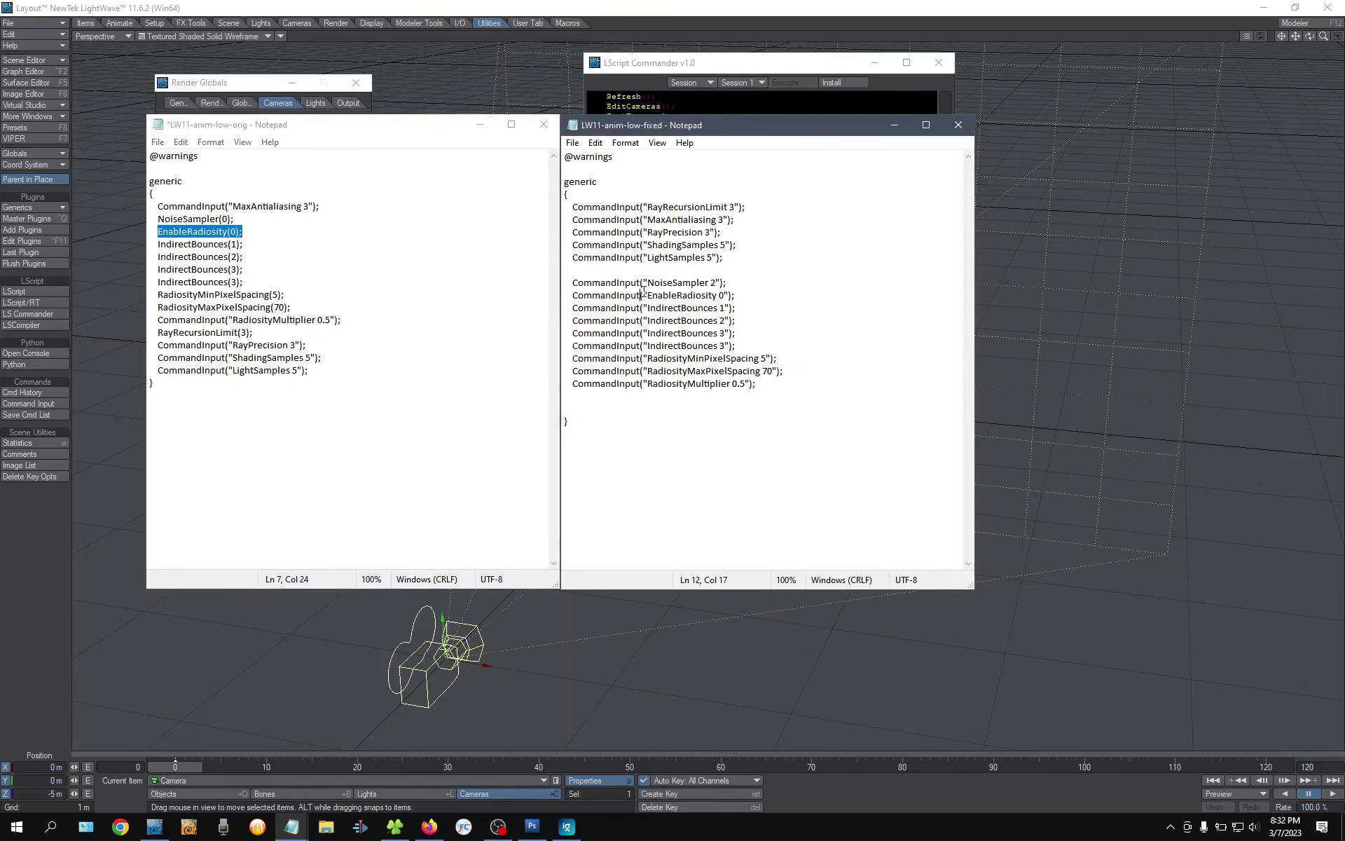
click(721, 295)
key(BackSpace)
text(1)
click(234, 294)
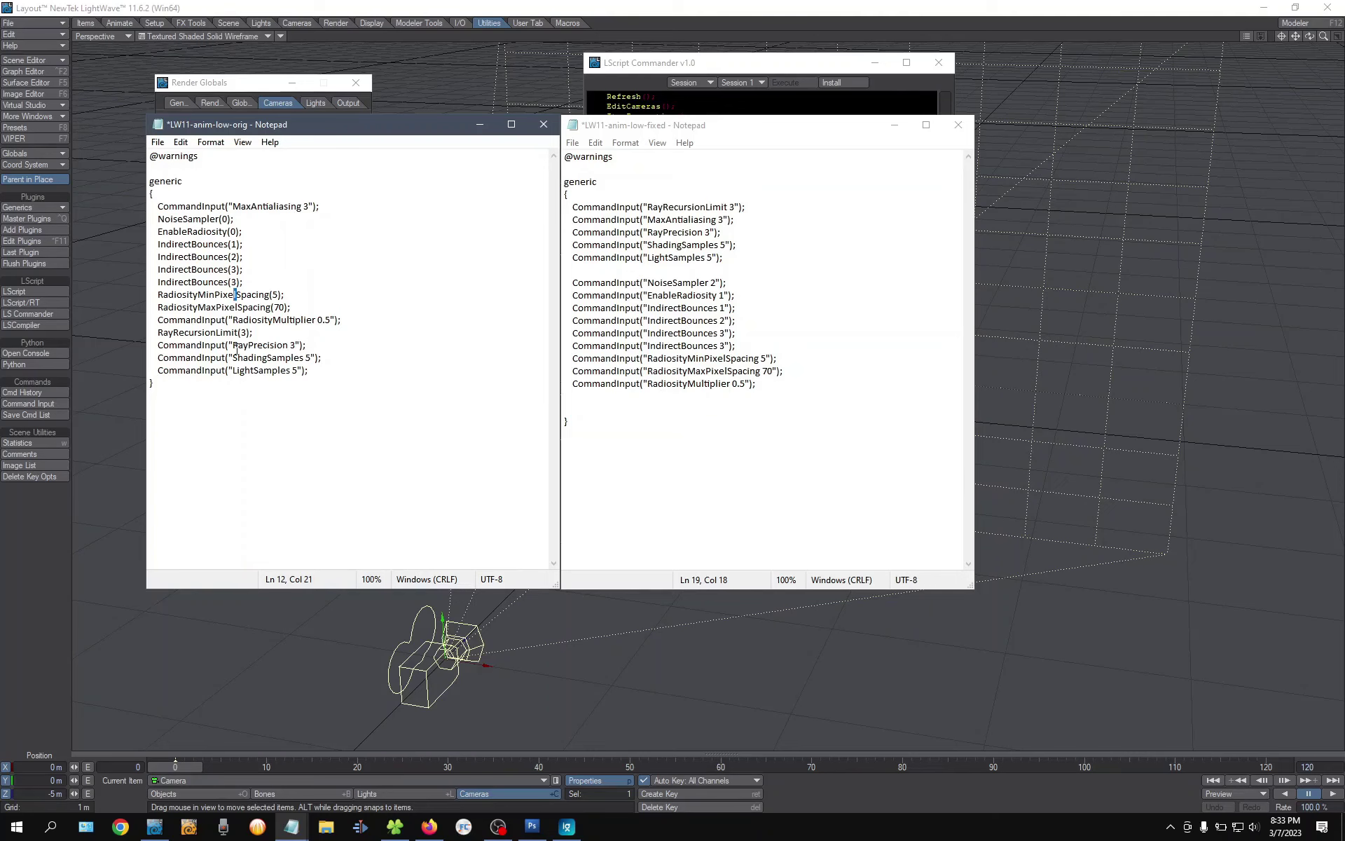
Review the command lines through the closing brace in both scripts, selecting them side by side
click(160, 332)
drag(179, 207, 325, 388)
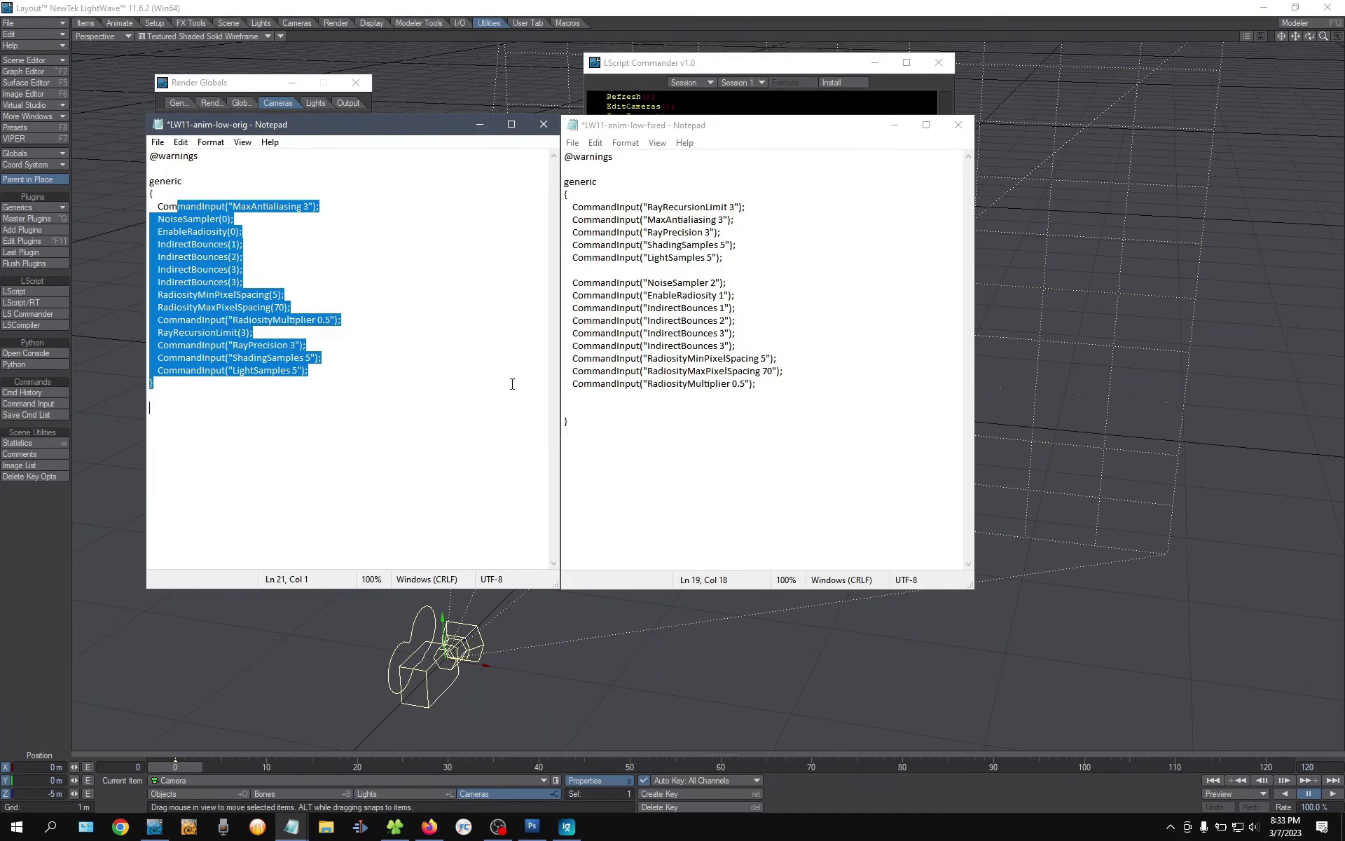
click(689, 372)
drag(649, 388, 576, 208)
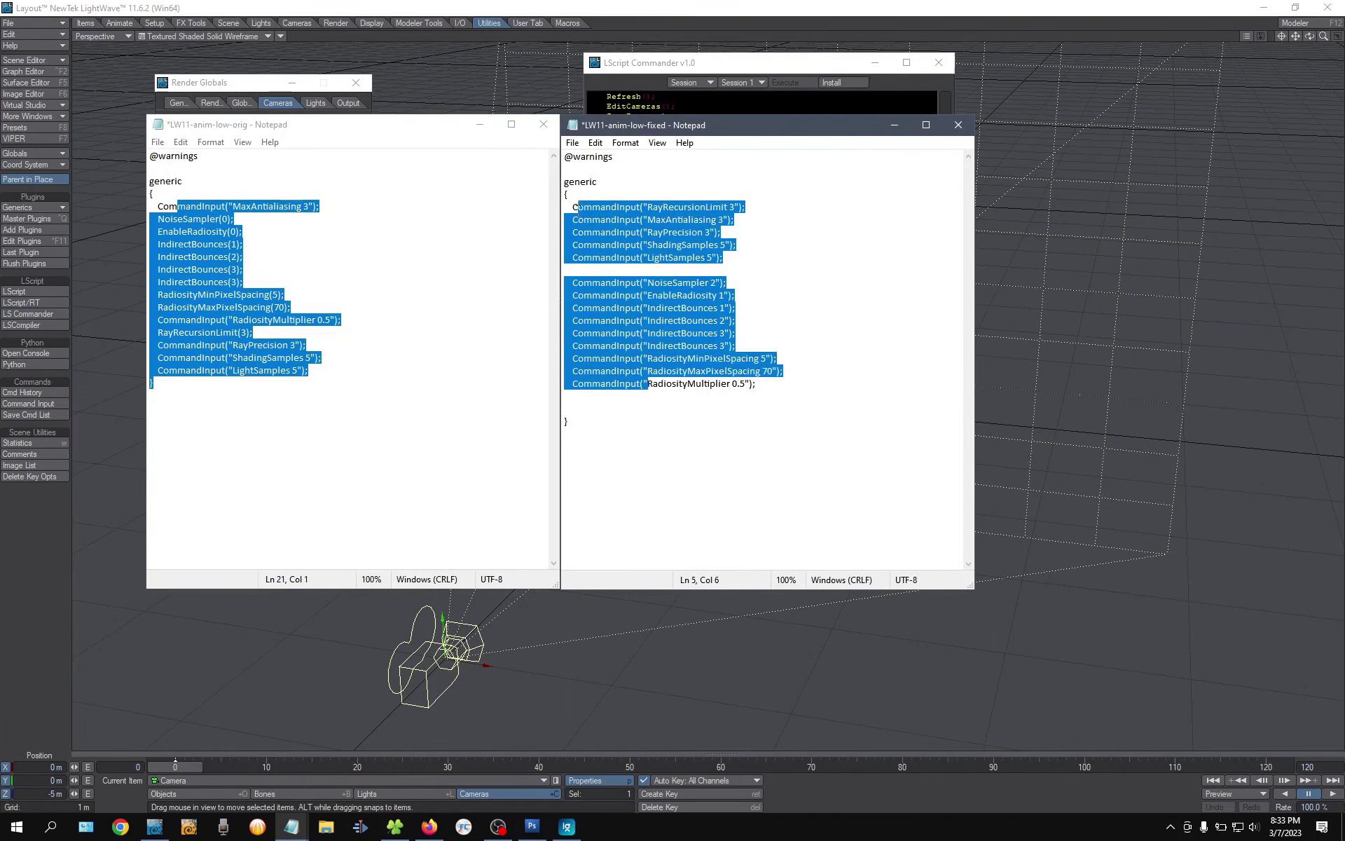
click(460, 264)
click(673, 307)
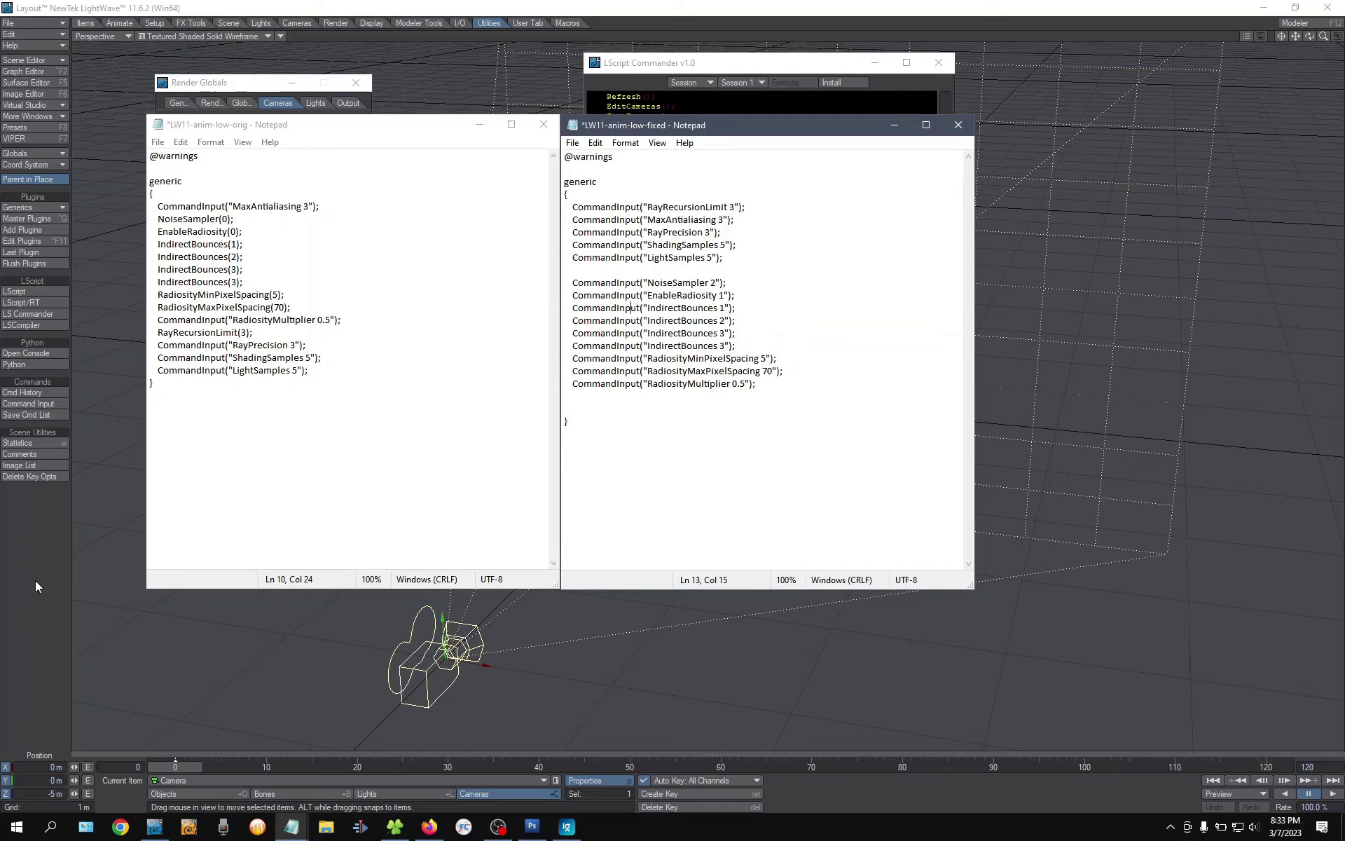
Return to Layout, close LScript Commander and Render Globals, and switch to camera mode
click(393, 827)
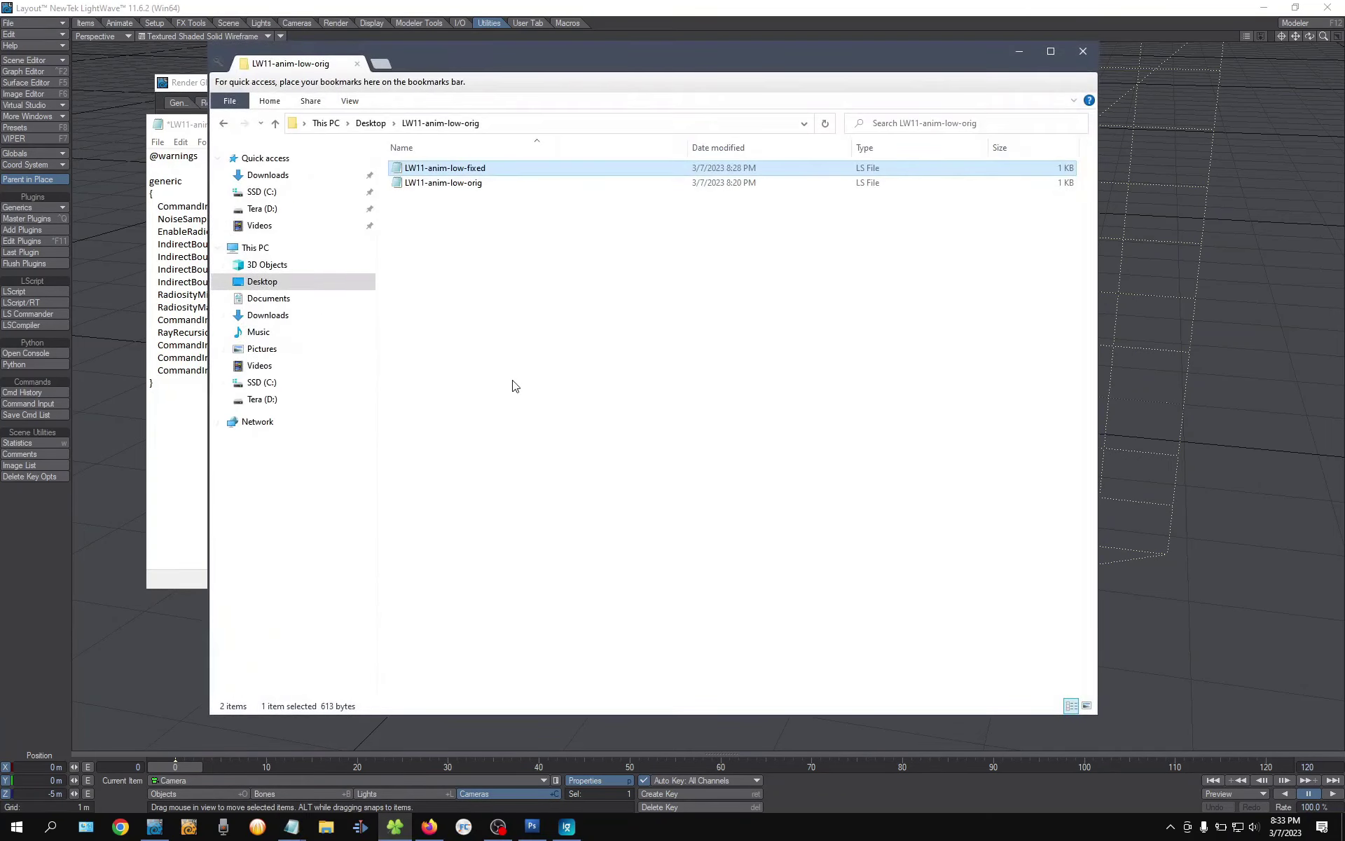
click(547, 123)
click(545, 386)
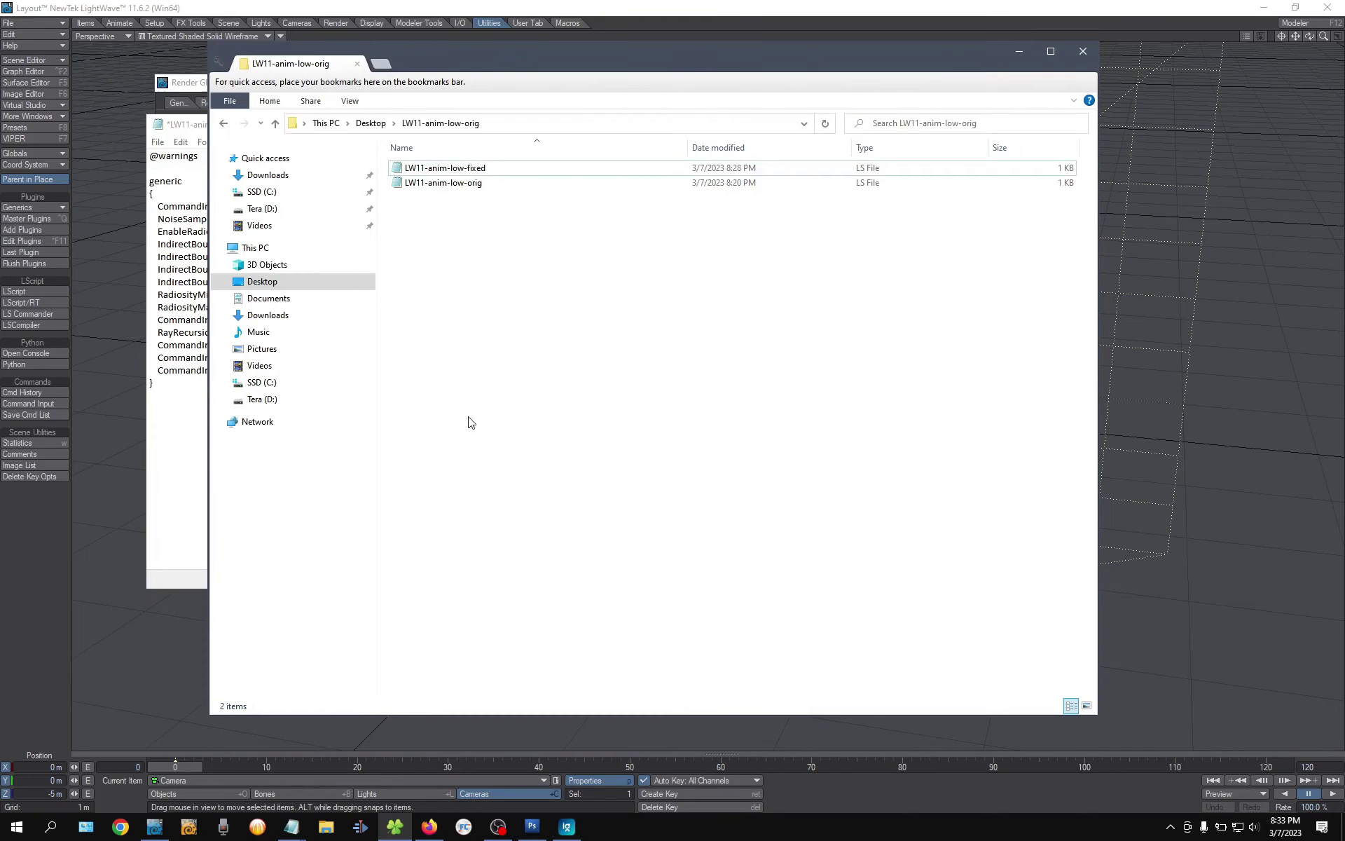
click(36, 570)
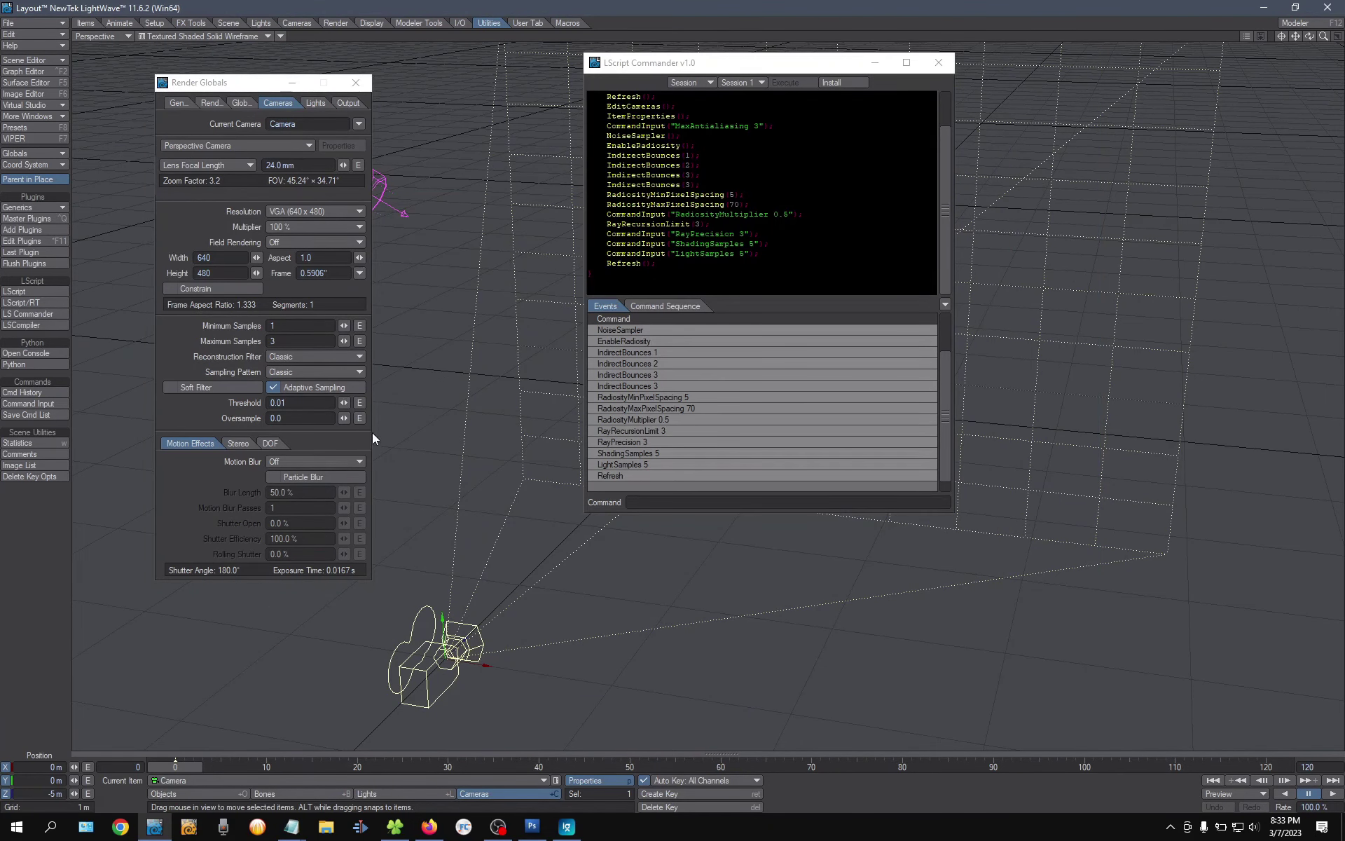
click(938, 61)
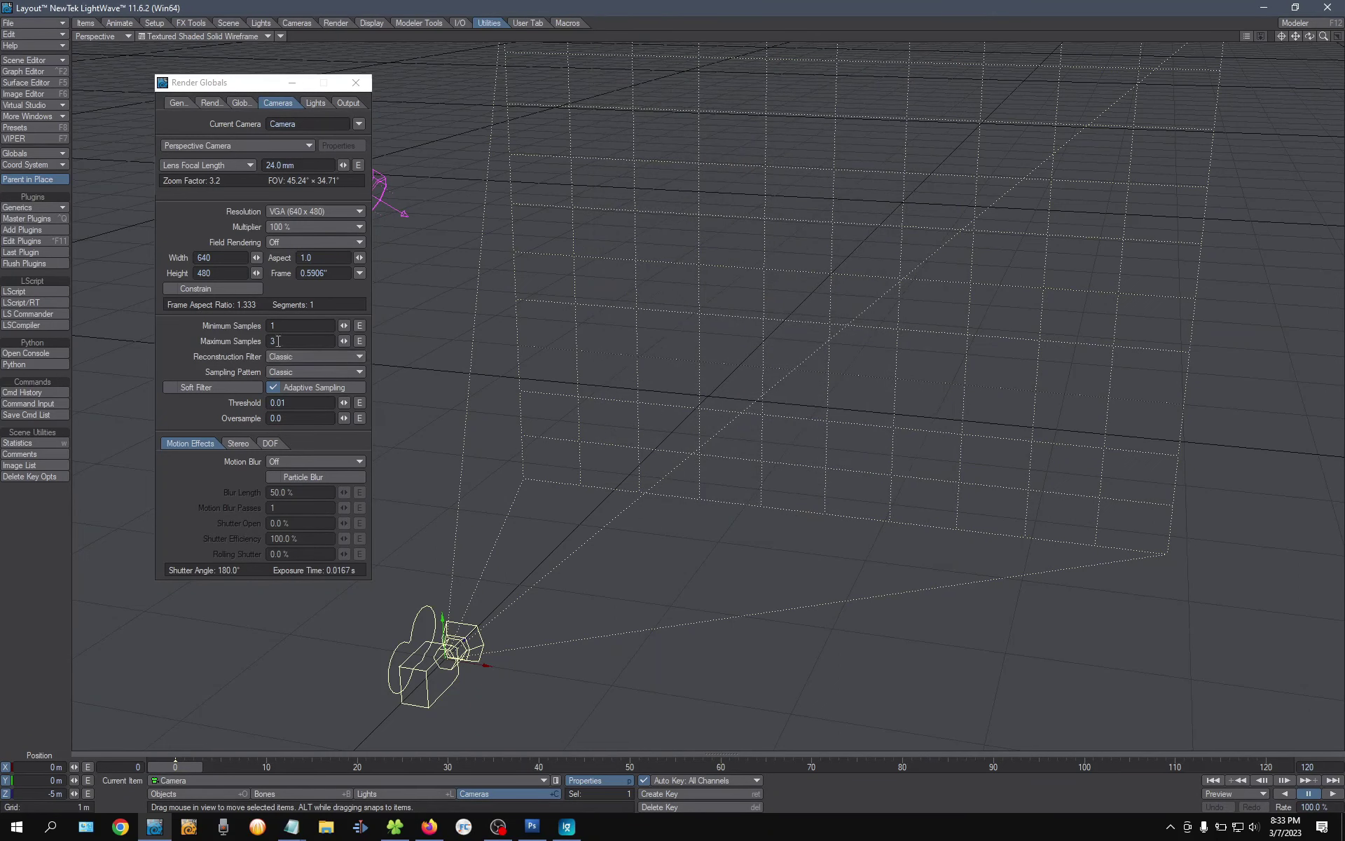
click(355, 82)
click(684, 317)
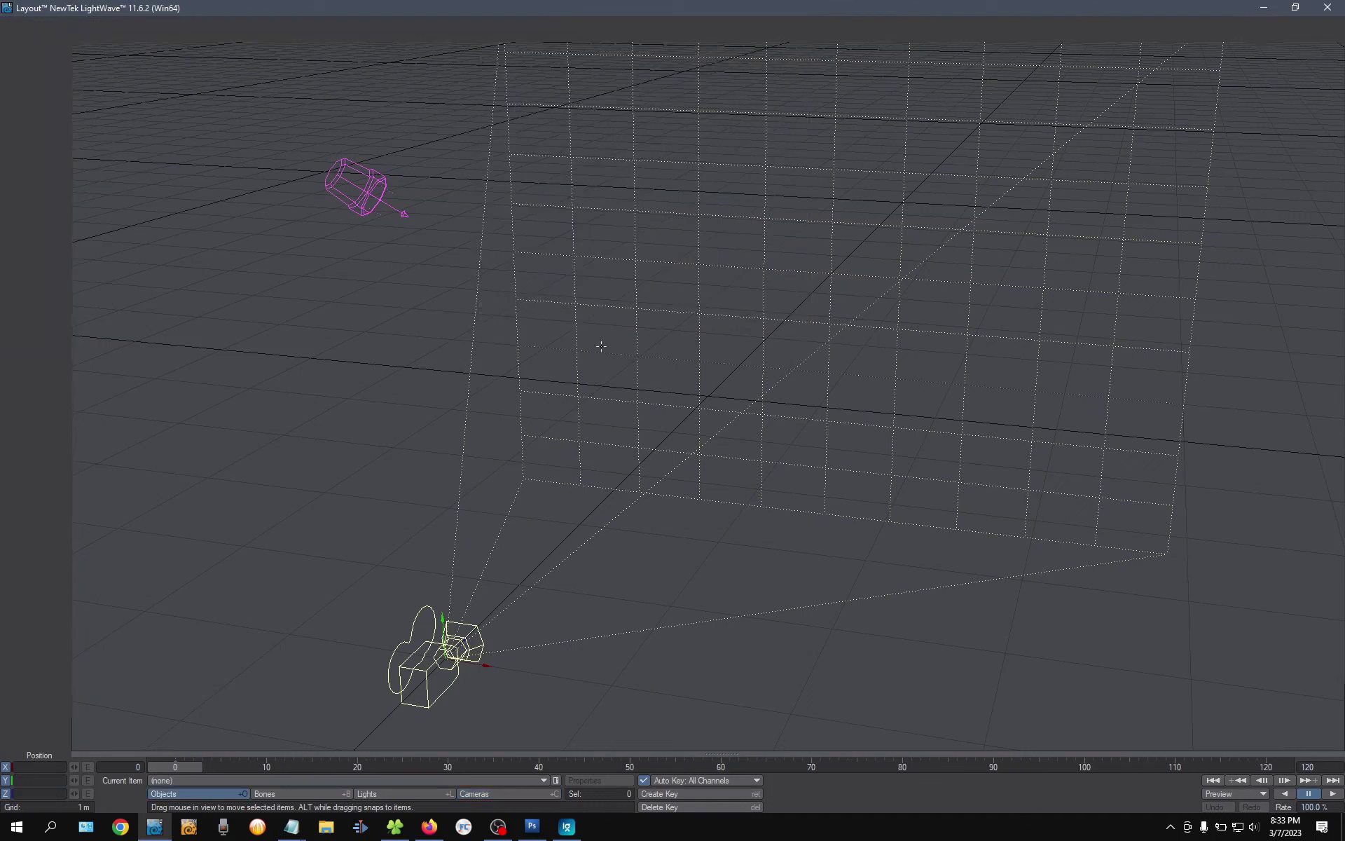
click(540, 794)
Review the Render, Cameras and Global Illum tabs of Render Globals before running the script
key(alt+F10)
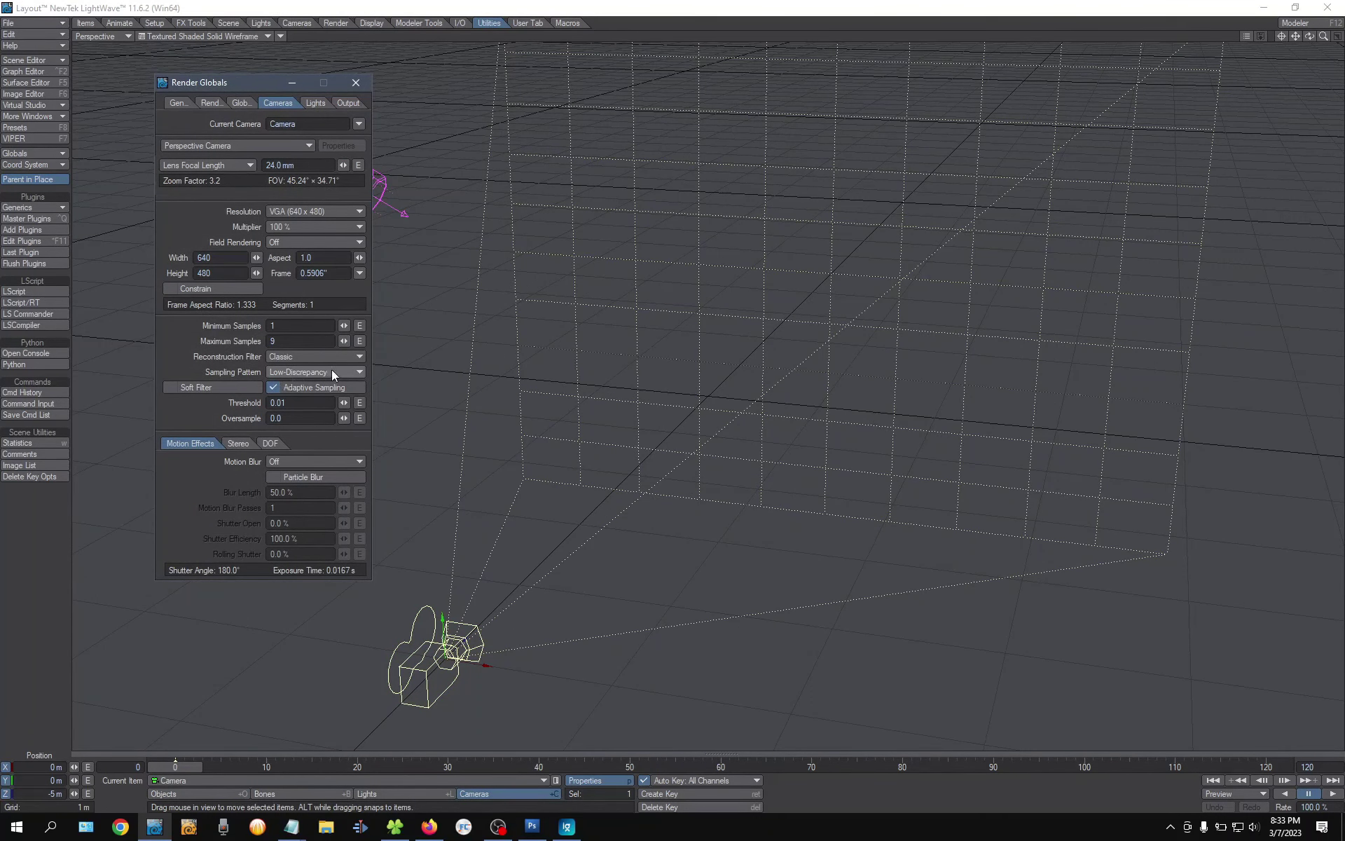
click(212, 102)
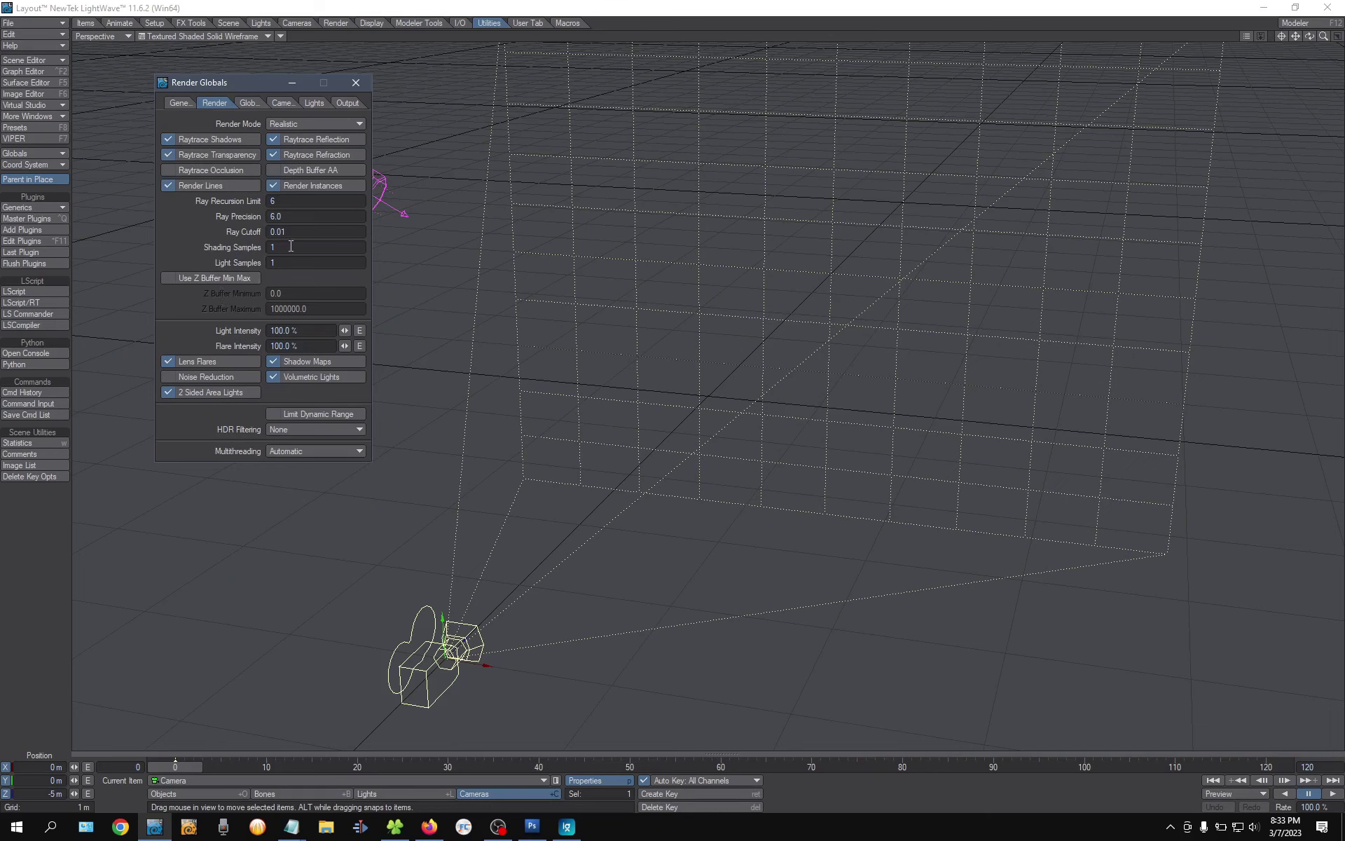
click(284, 101)
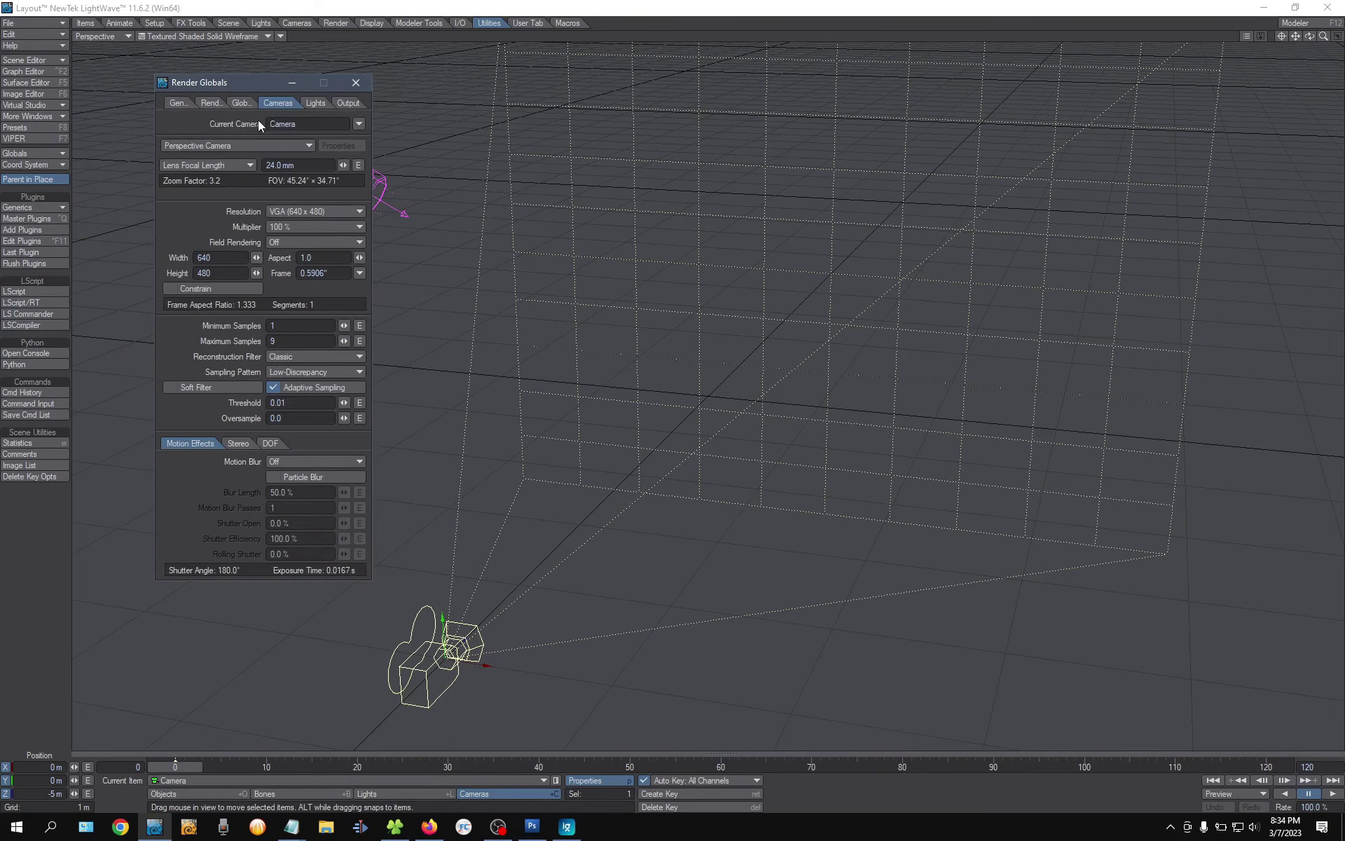
click(249, 101)
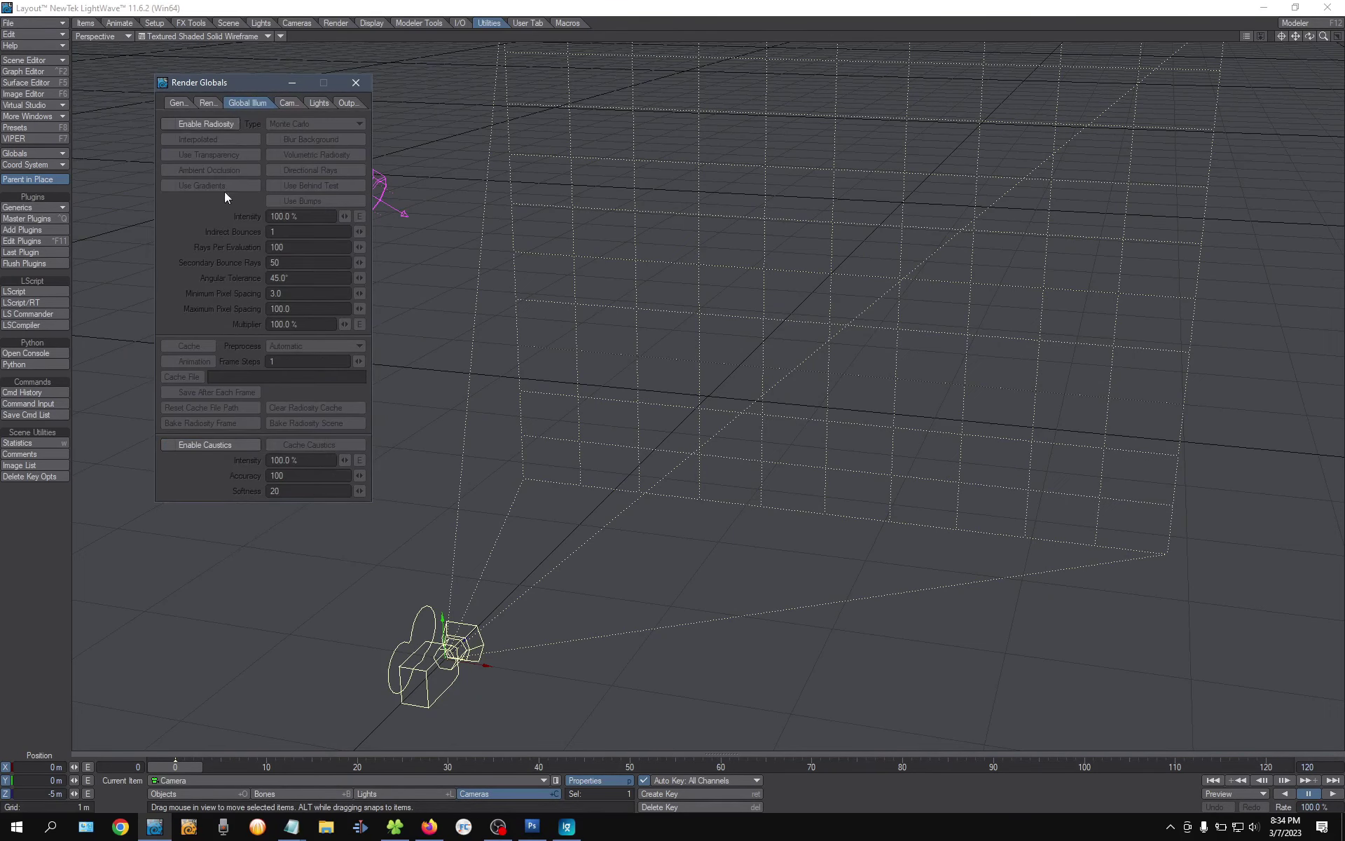
click(356, 82)
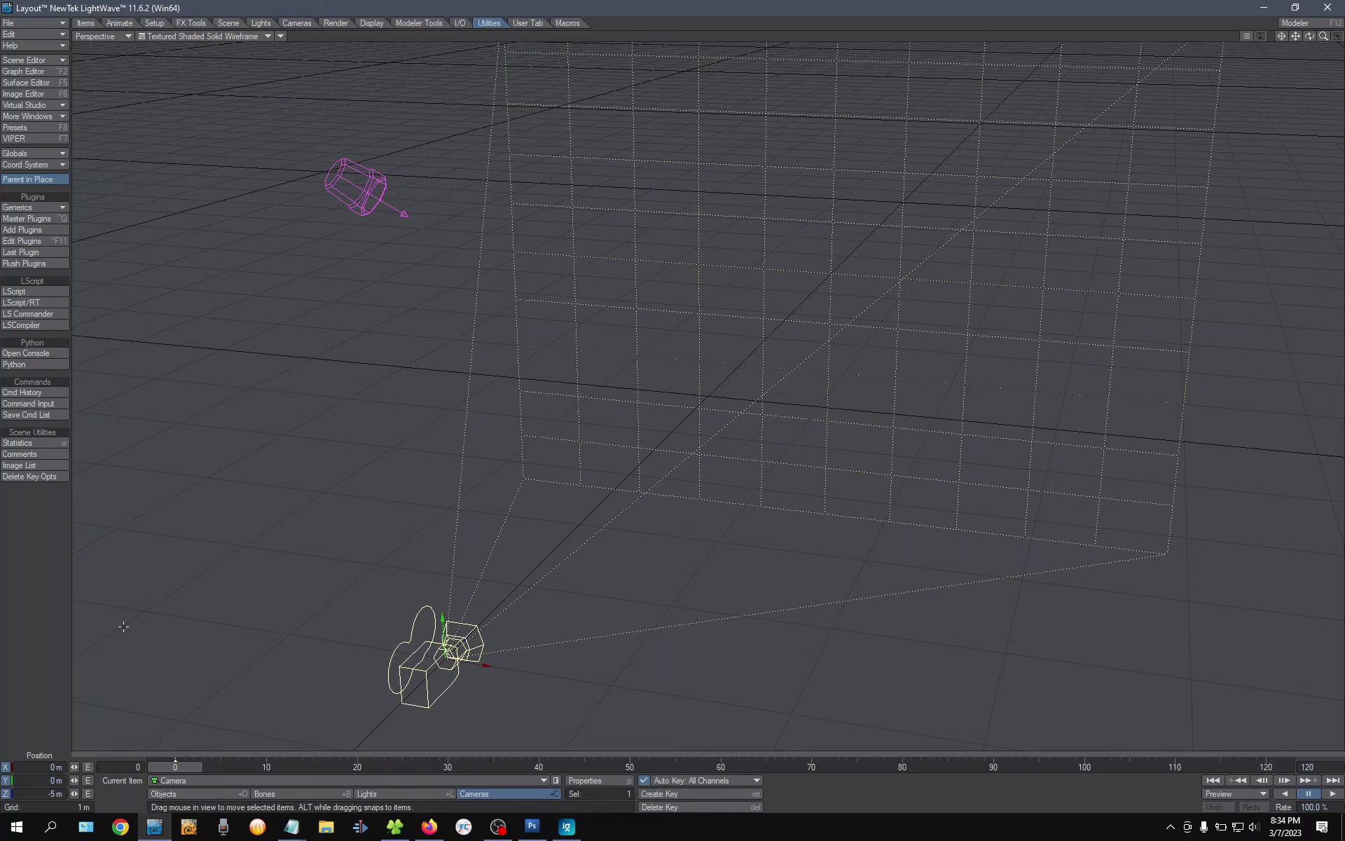
Run the LW11-anim-low-fixed script from the Load Script dialog
click(45, 291)
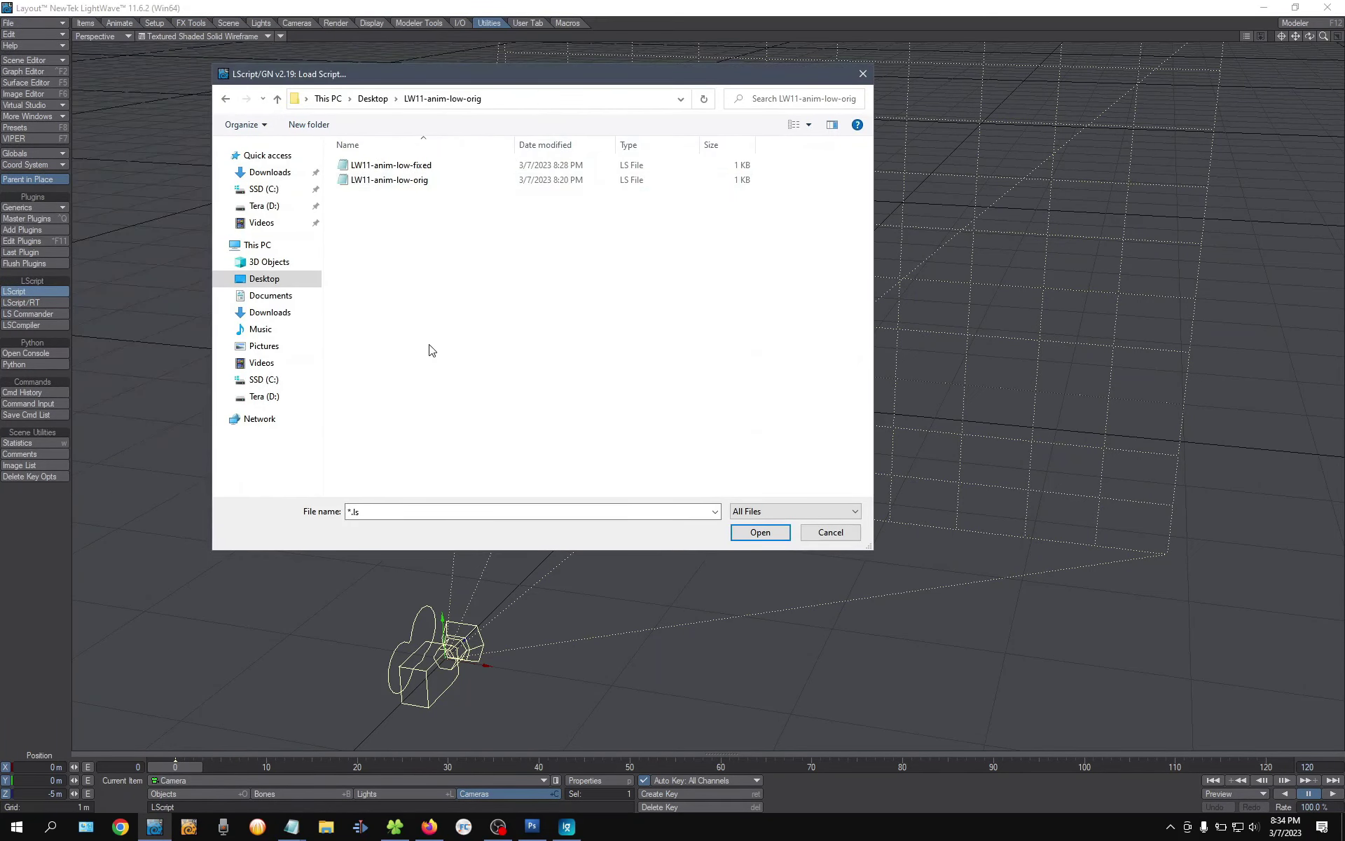
click(412, 172)
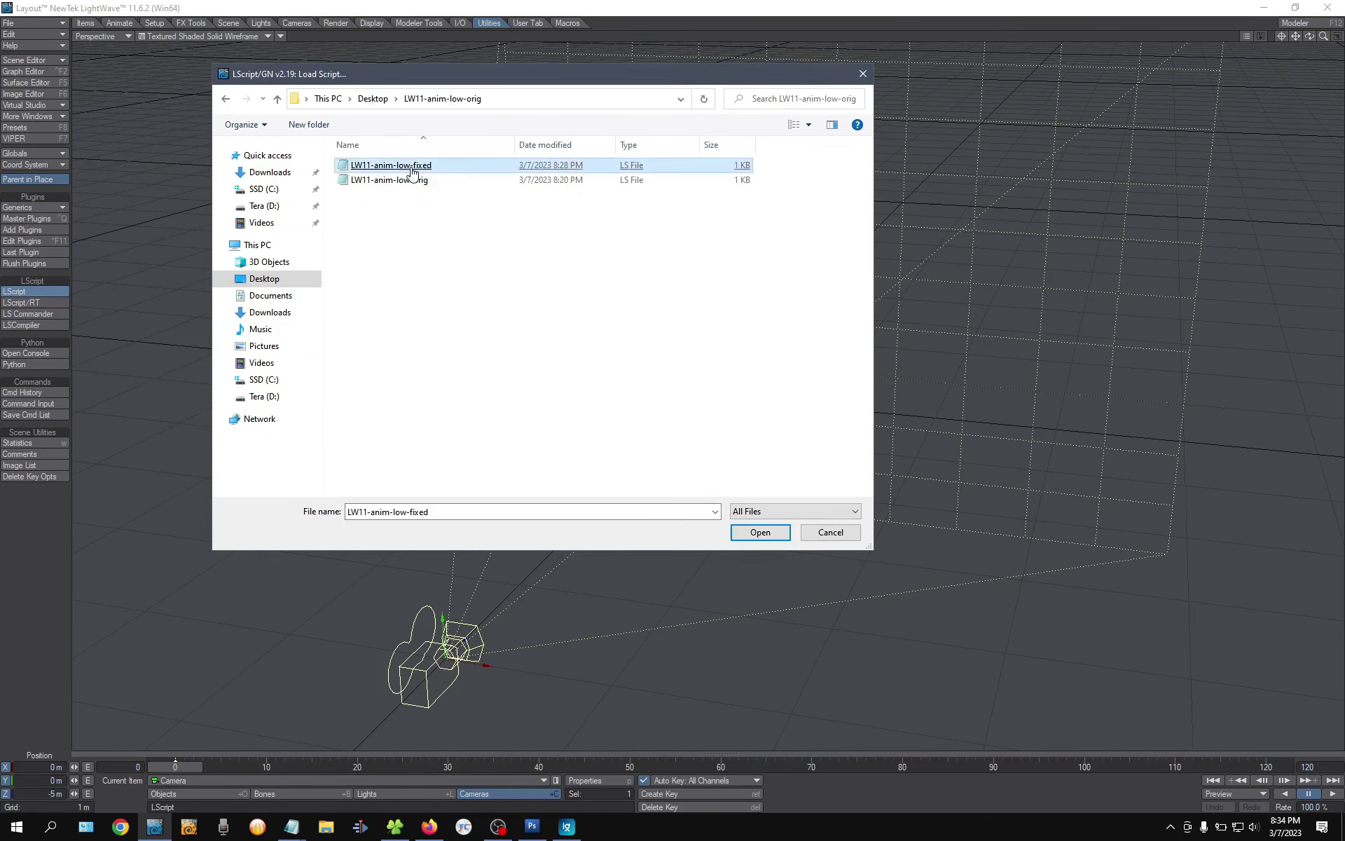
double_click(412, 174)
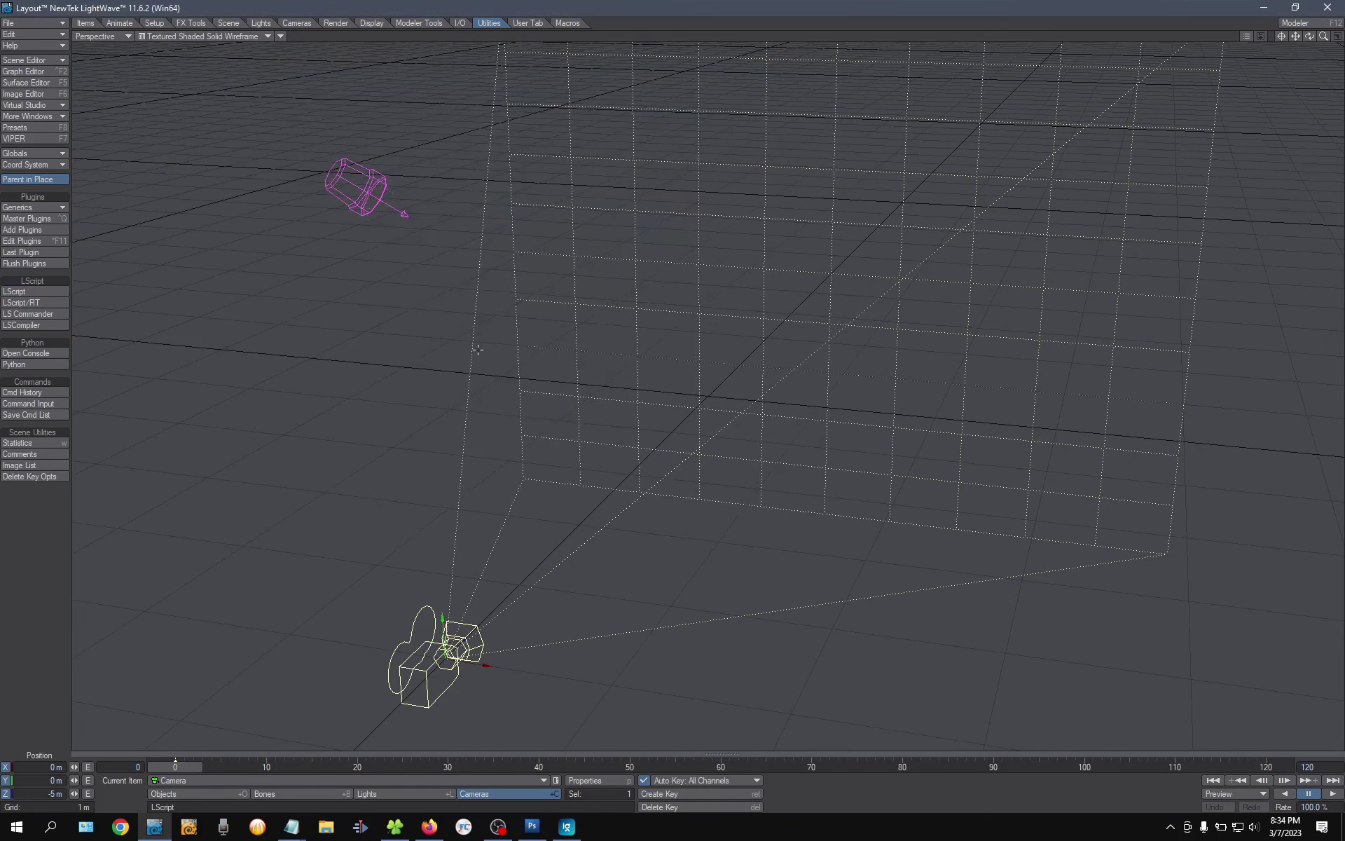
Check Maximum Samples, Ray Recursion Limit and the Global Illum radiosity values in Render Globals
click(592, 783)
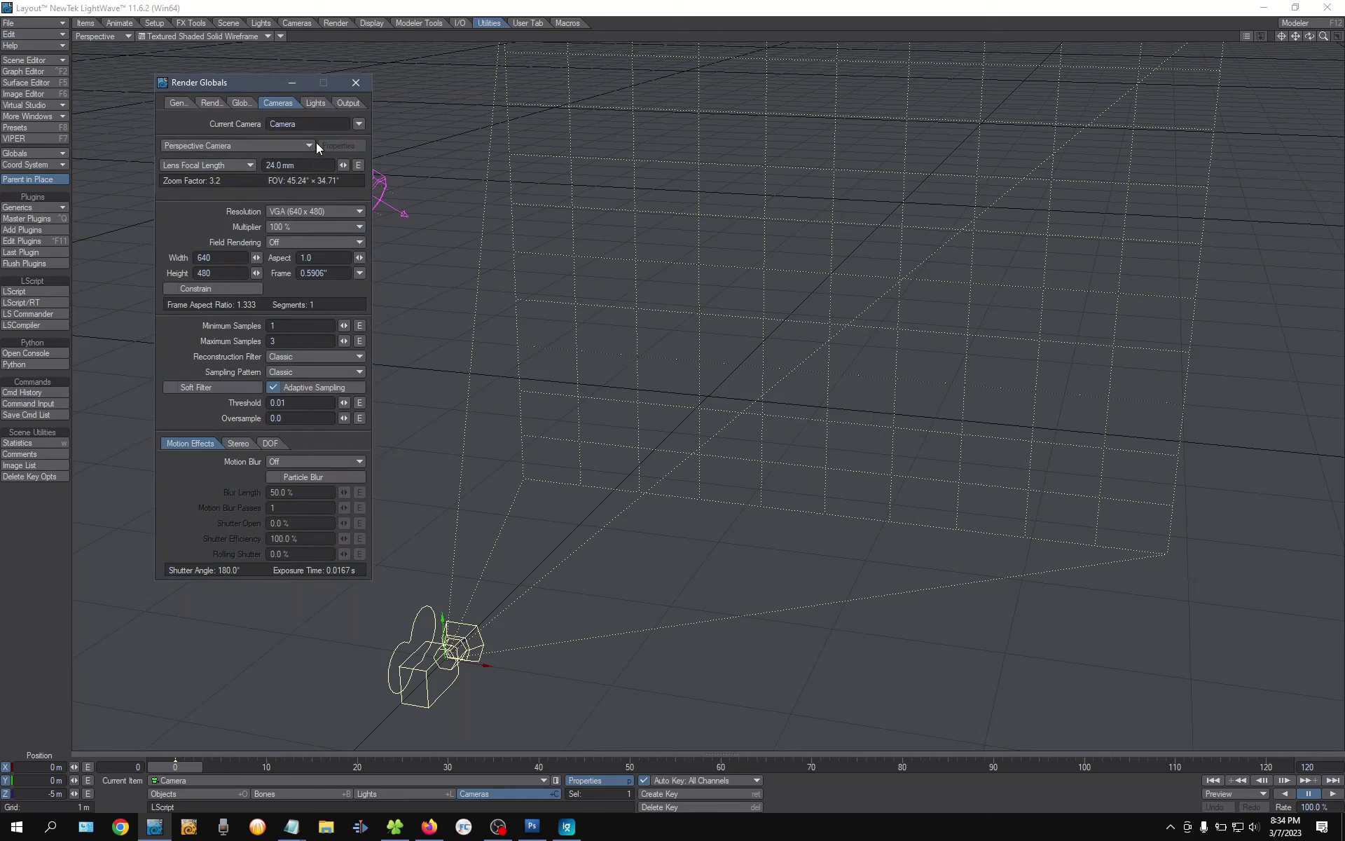
click(274, 342)
click(218, 103)
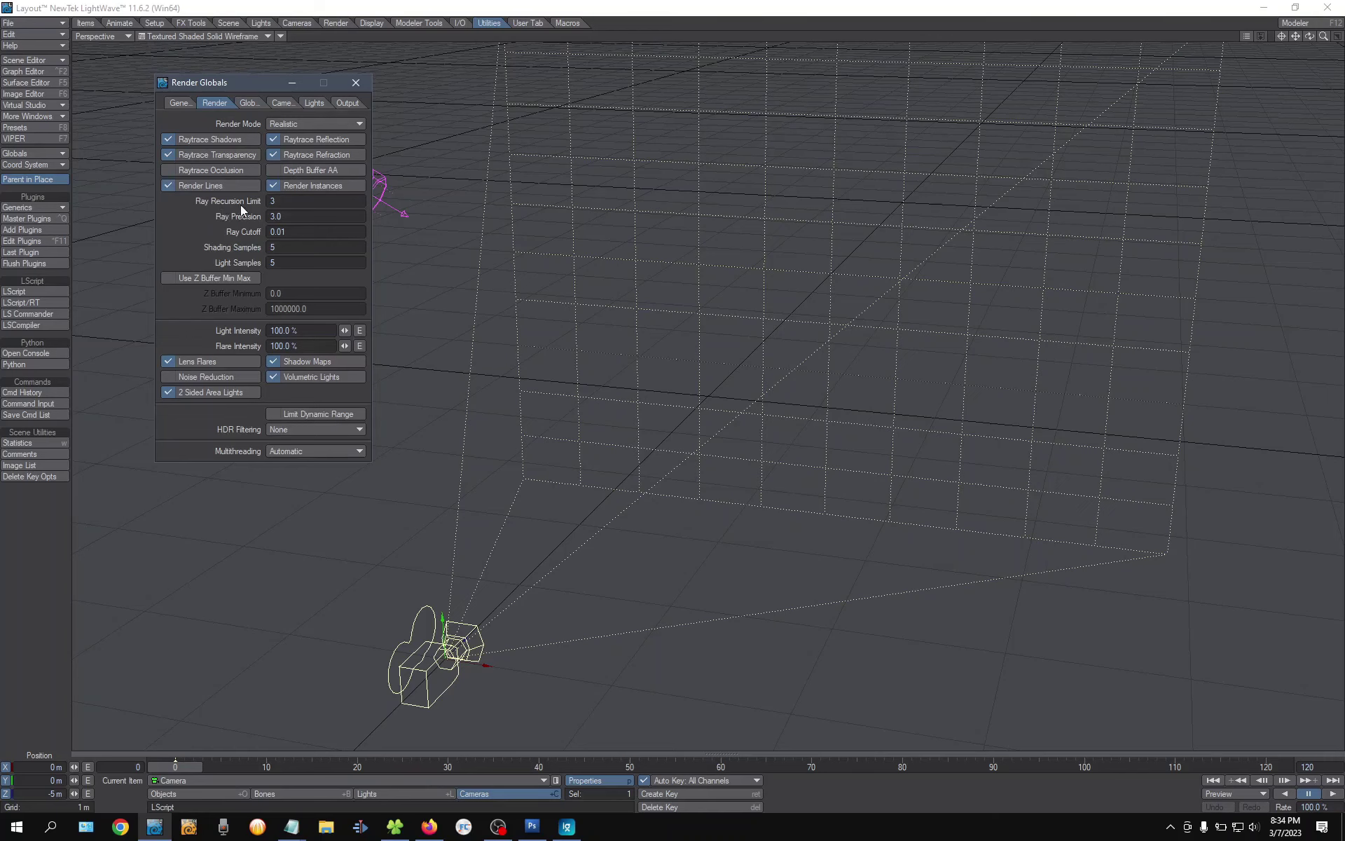
click(283, 203)
key(Tab)
key(Tab)
key(Tab)
key(Tab)
key(Return)
click(251, 103)
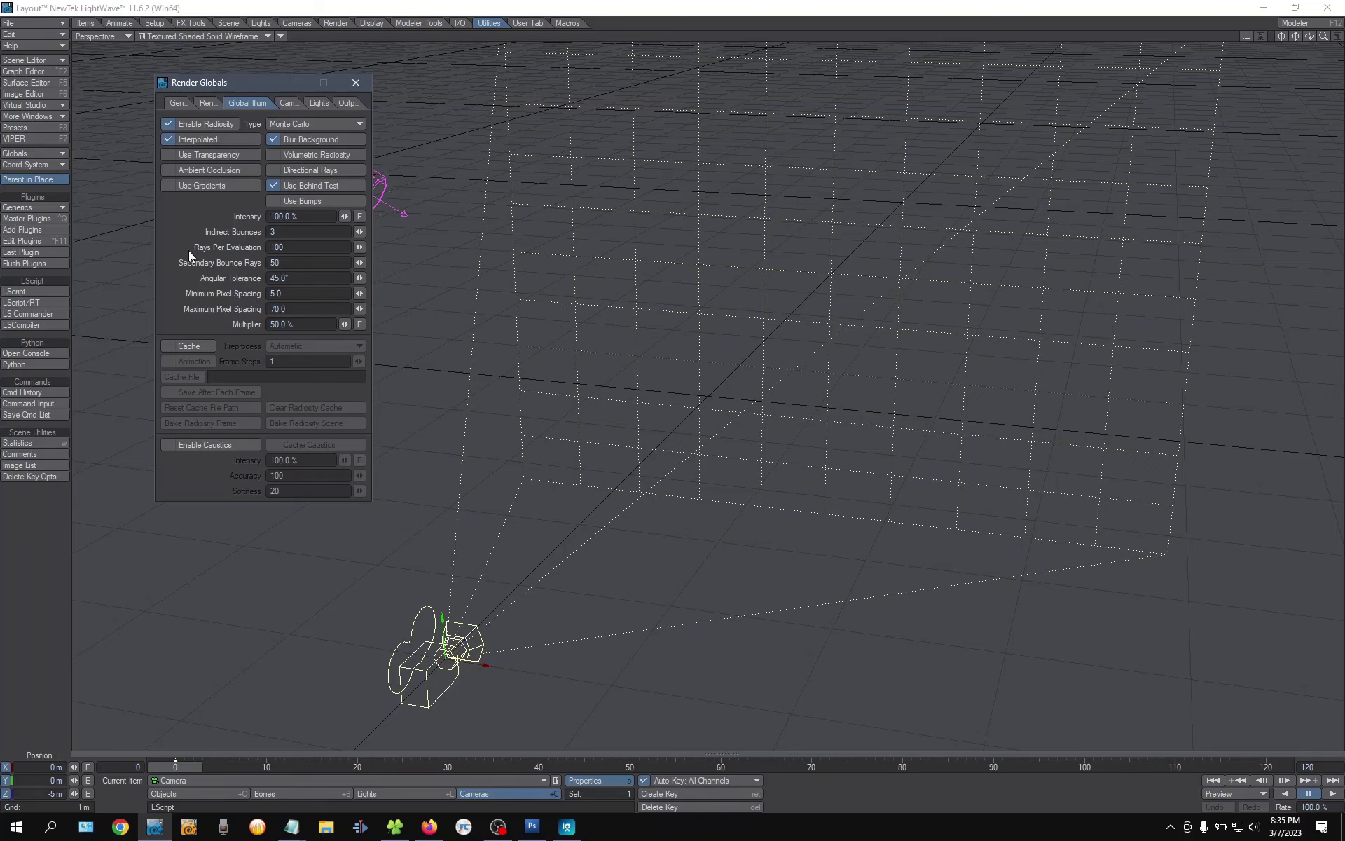
Reopen LScript Commander from Master Plugins, inspect its leftover event history and close it
key(ctrl+q)
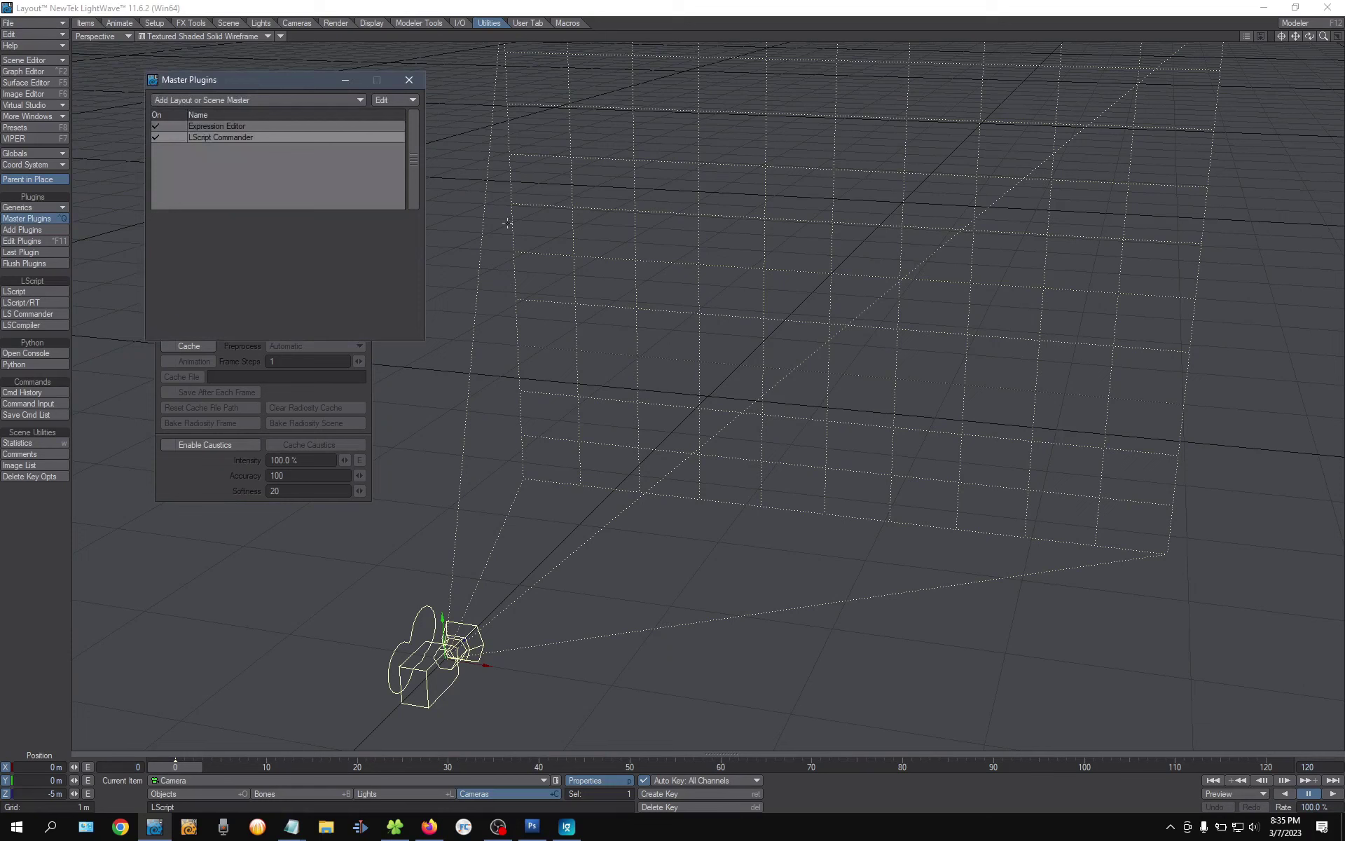
drag(244, 79, 688, 77)
double_click(685, 136)
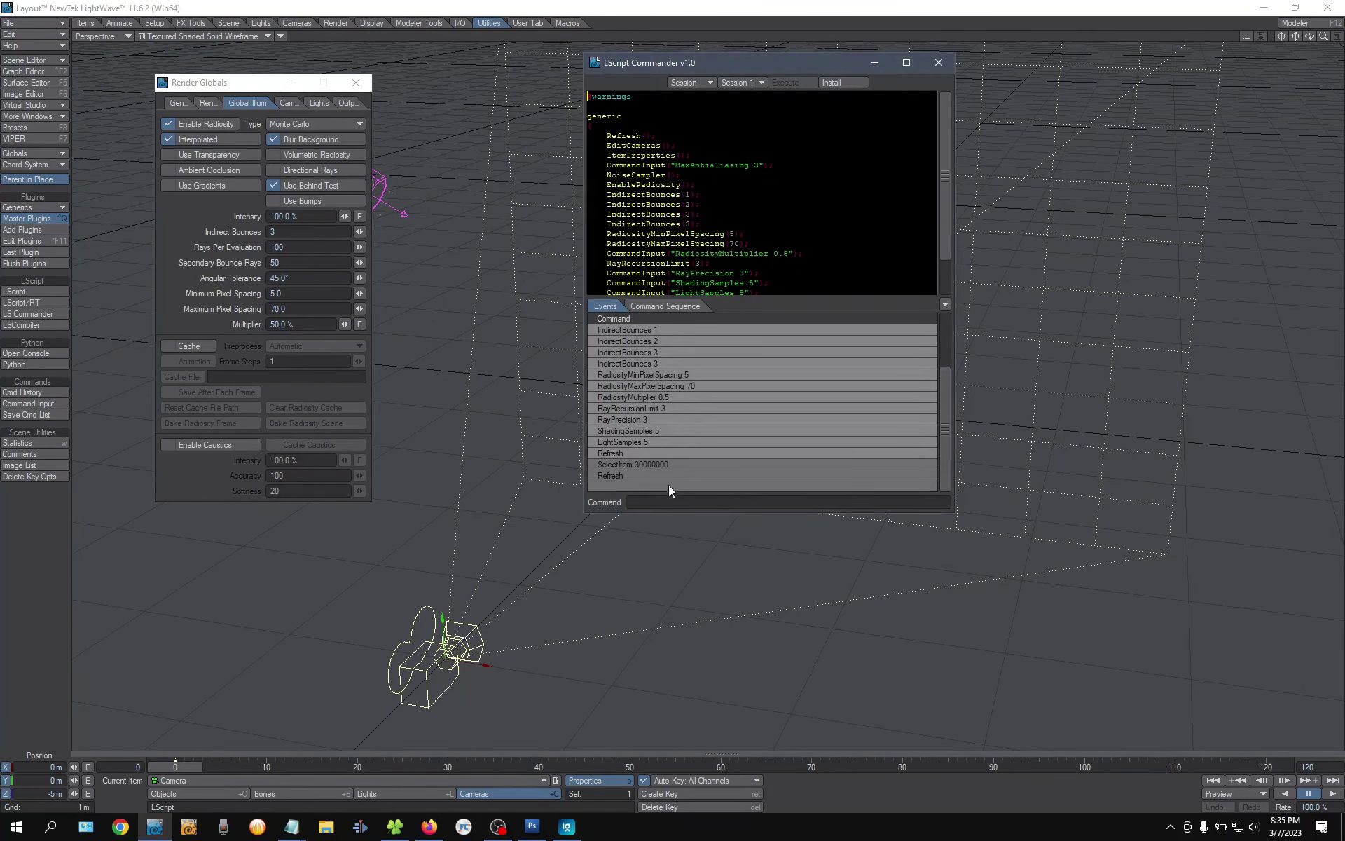
click(653, 455)
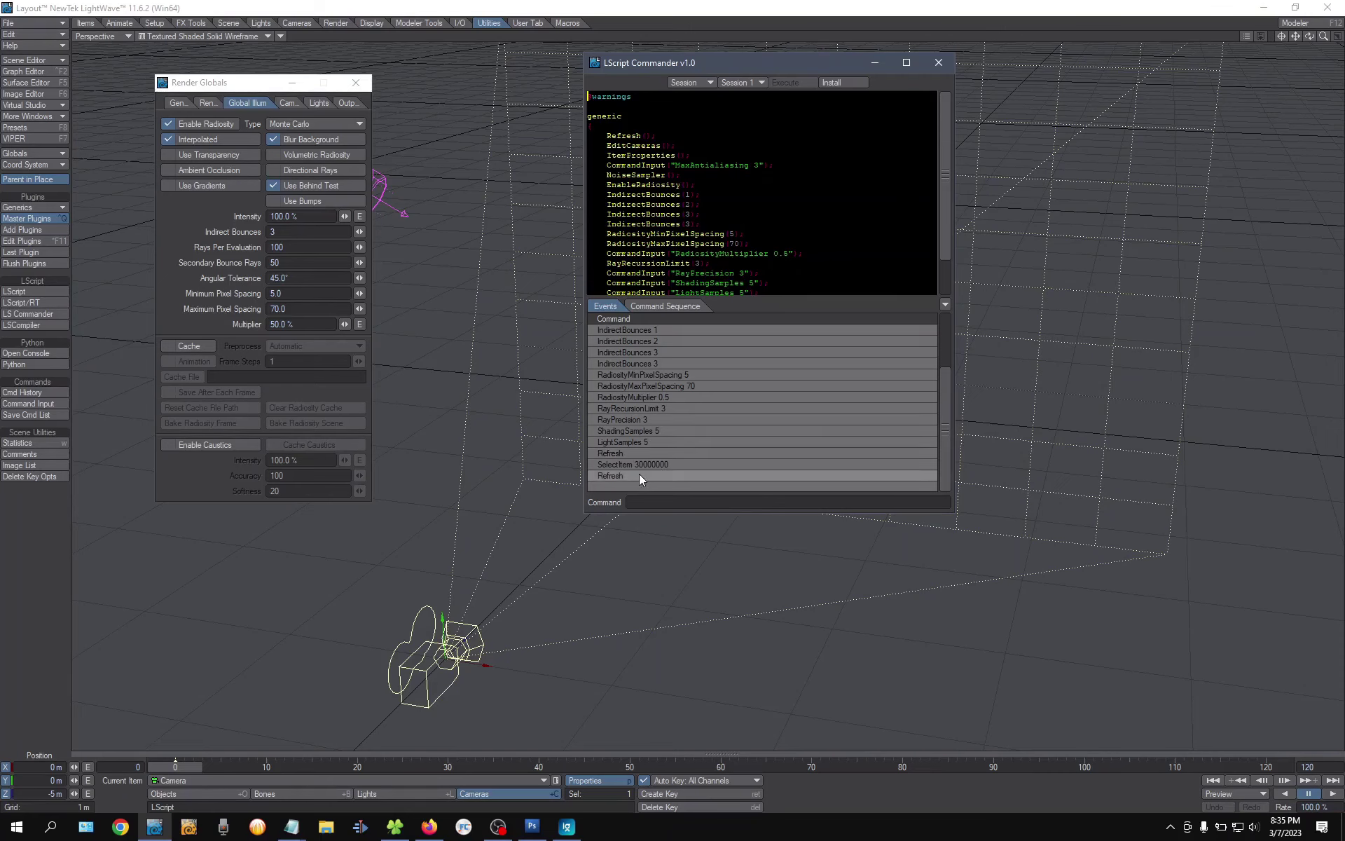
double_click(650, 443)
key(Delete)
key(Delete)
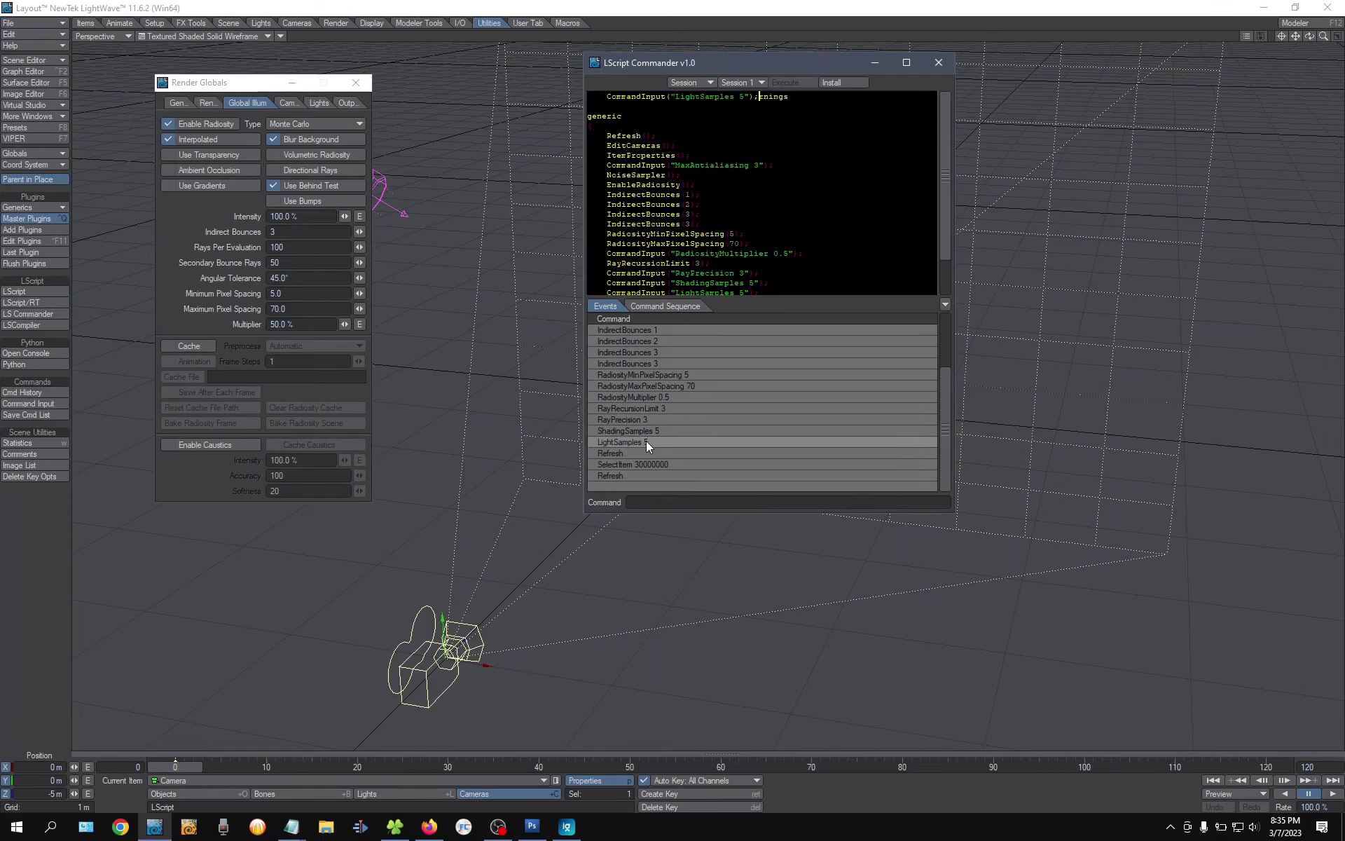
key(Delete)
key(Delete)
key(Delete)
key(Delete)
click(938, 62)
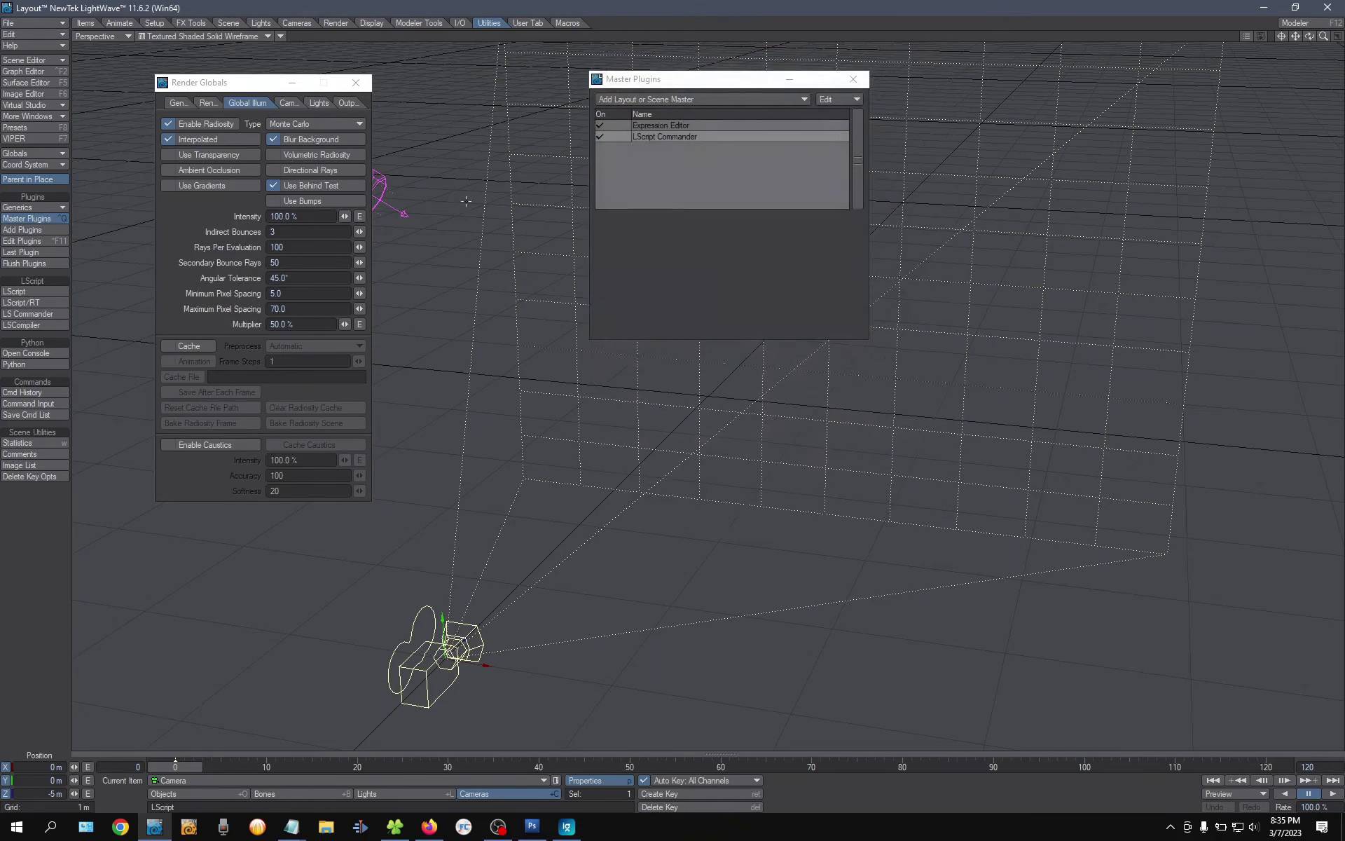
Remove and re-add the LScript Commander plugin, then reopen it with a fresh history
click(680, 137)
right_click(680, 138)
click(684, 181)
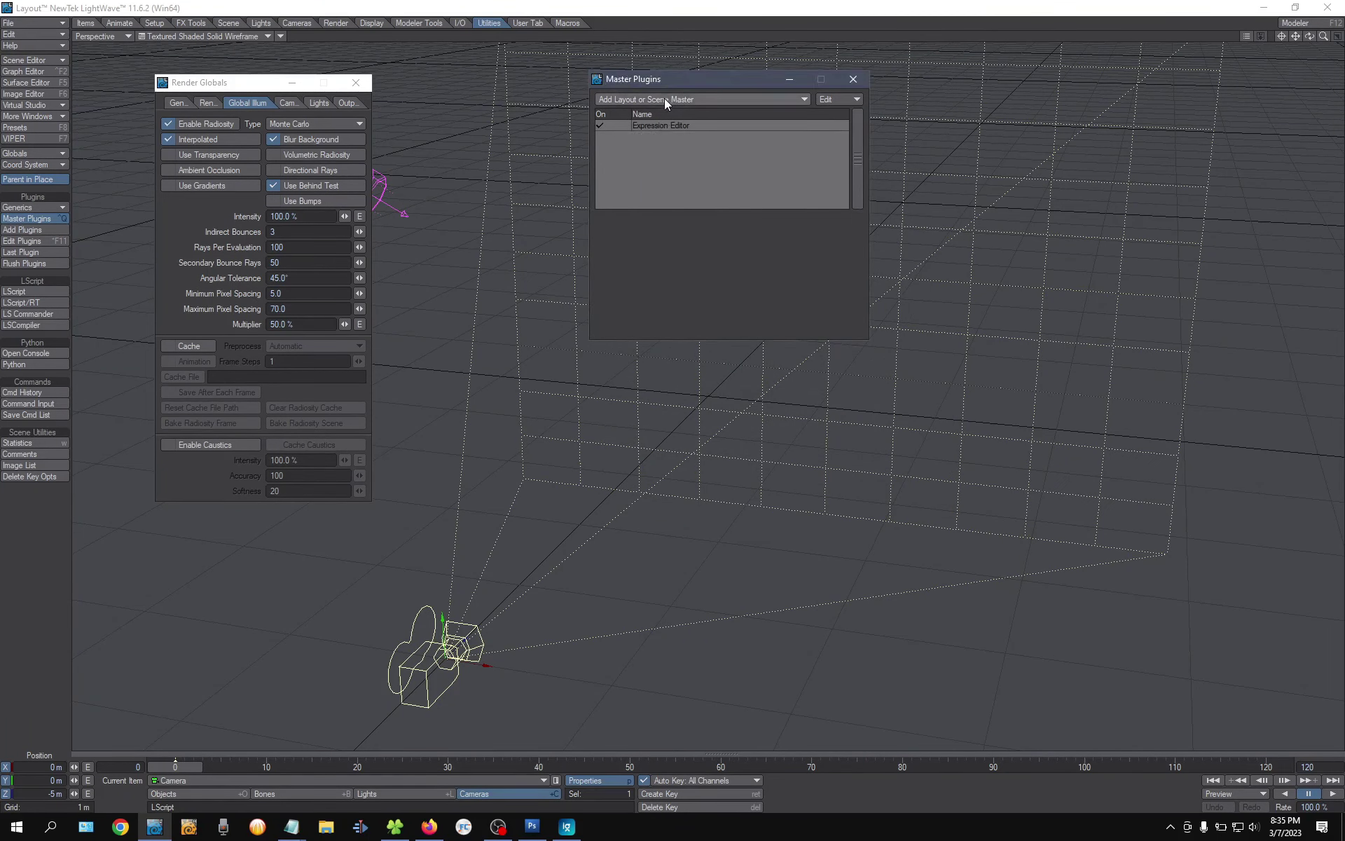
click(665, 97)
click(691, 193)
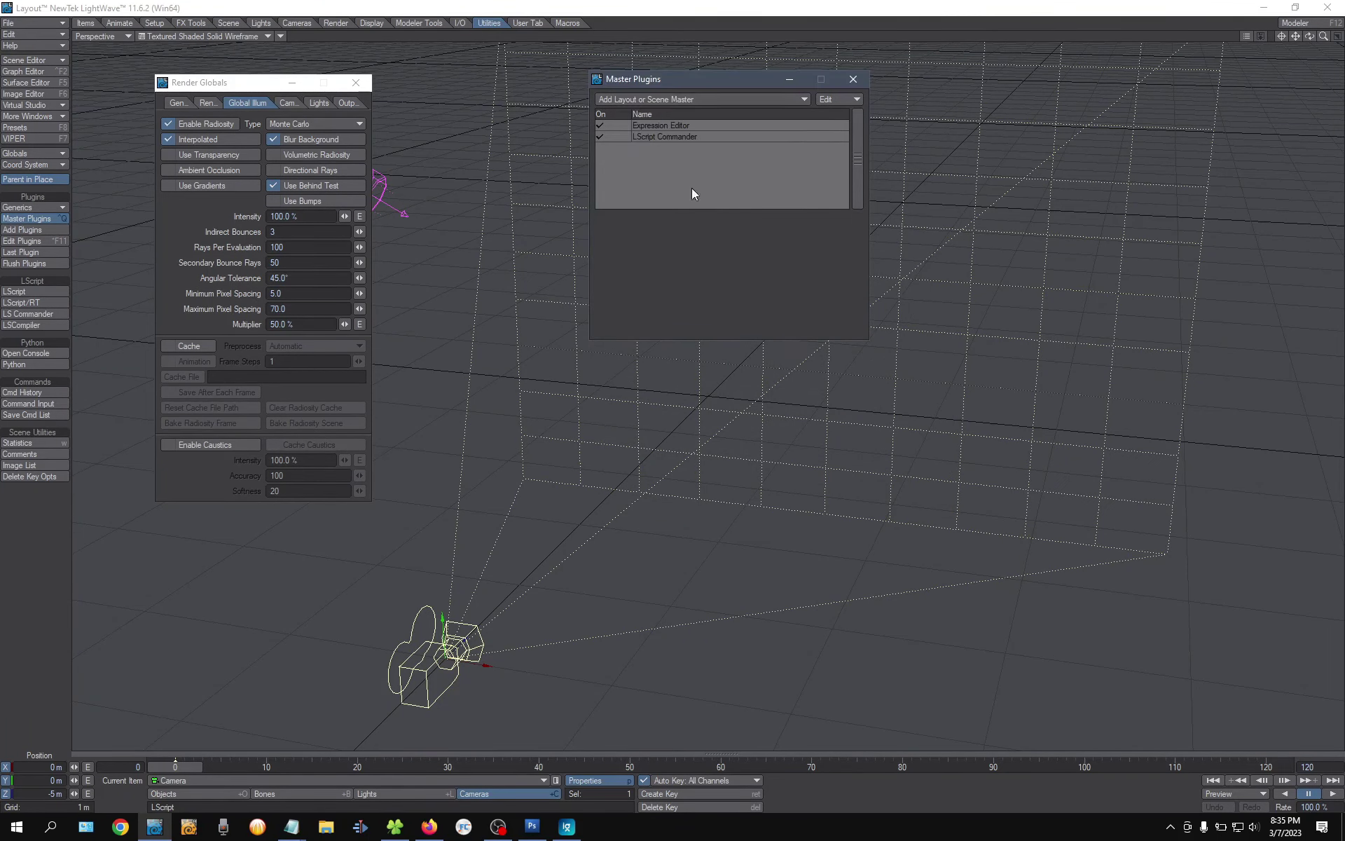
double_click(674, 138)
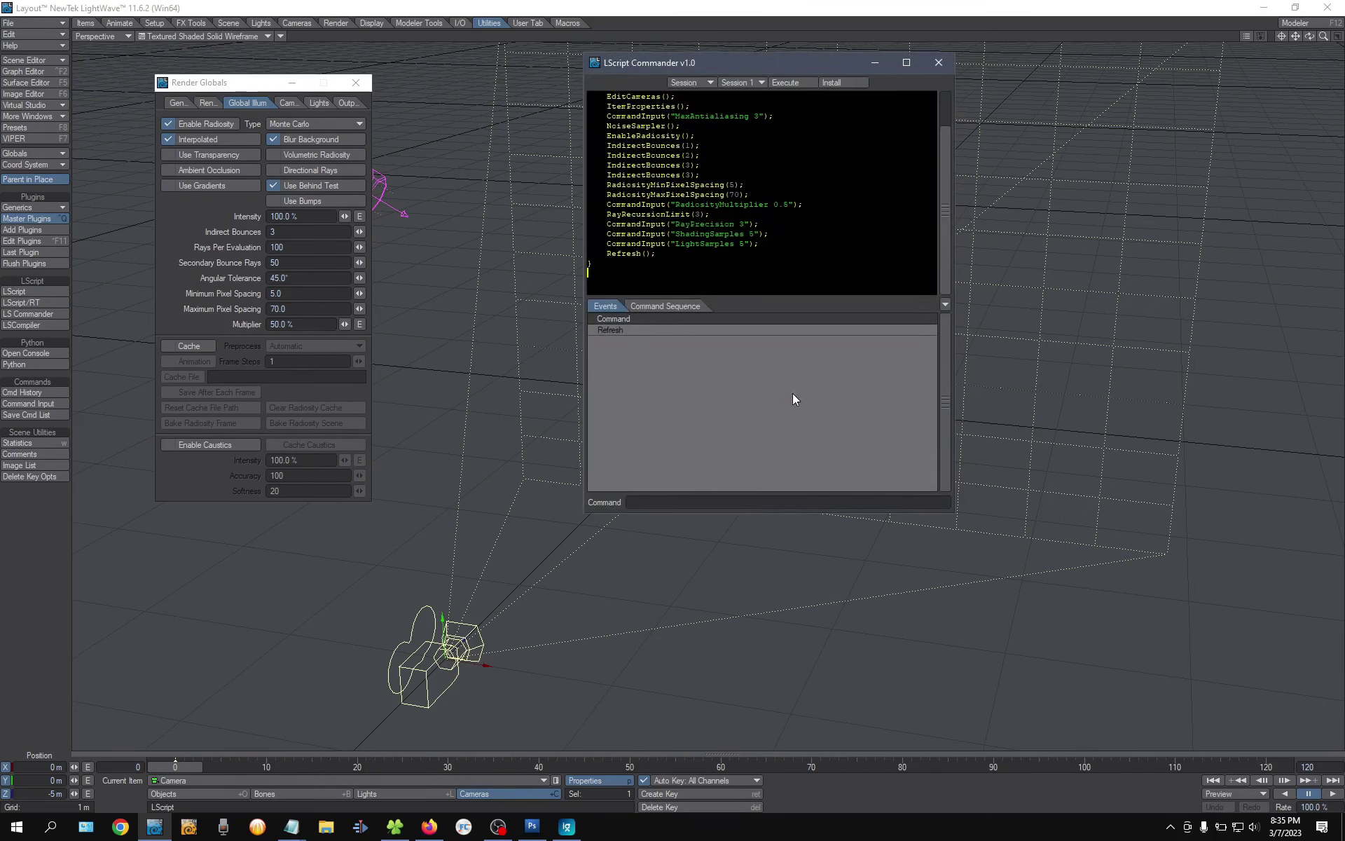
Clear the session, then uncheck Blur Background and Use Behind Test in Render Globals
click(685, 82)
click(667, 141)
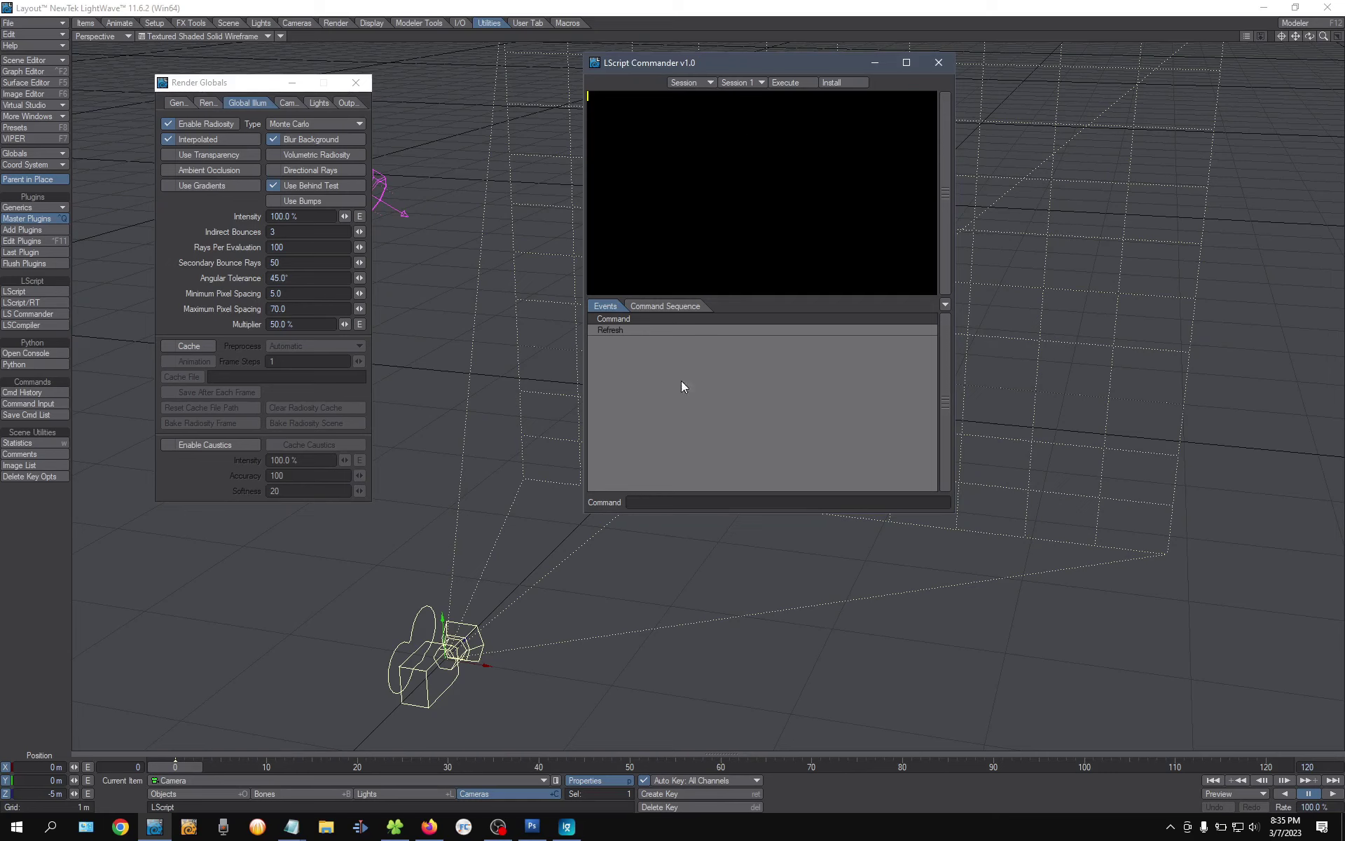
drag(657, 67, 746, 68)
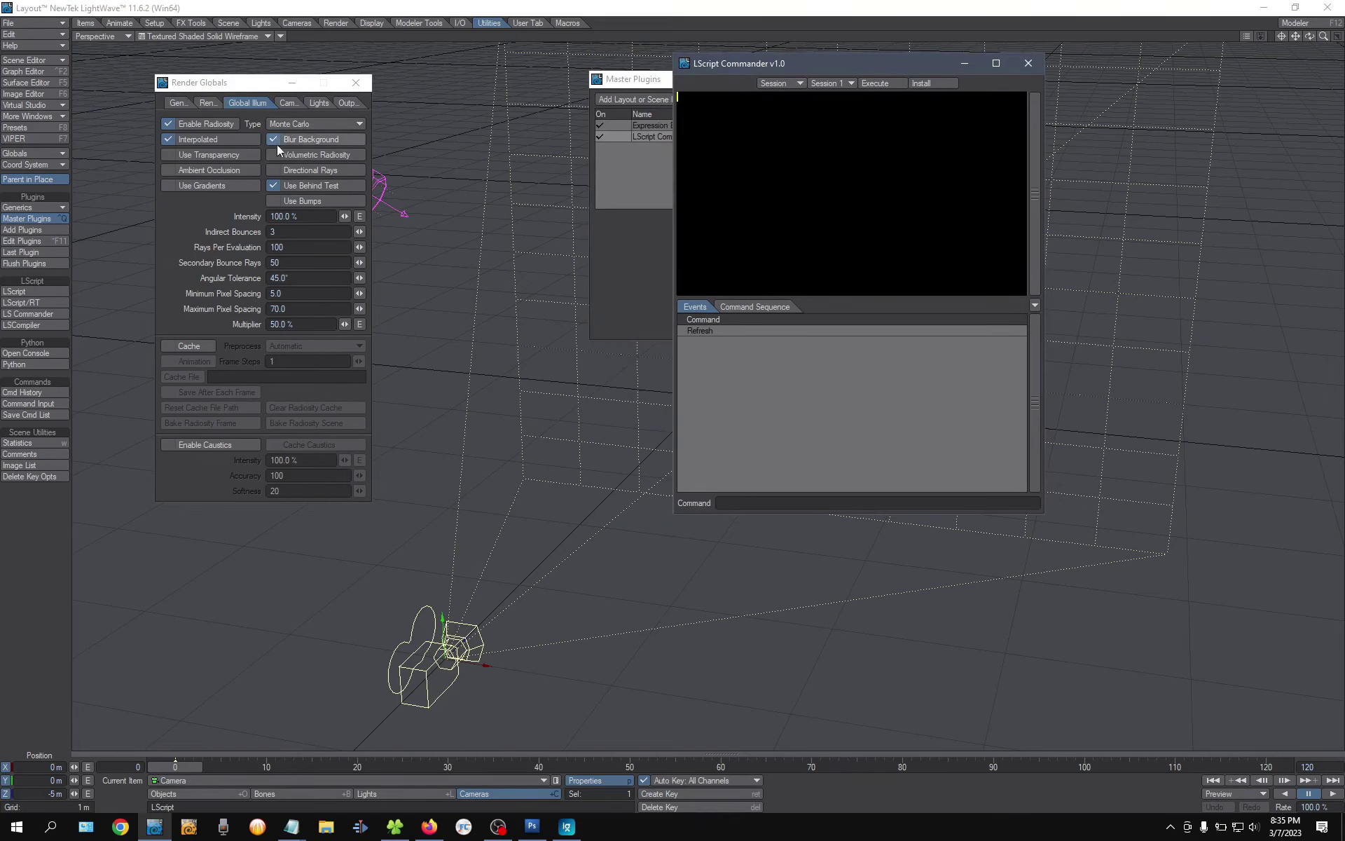
click(301, 140)
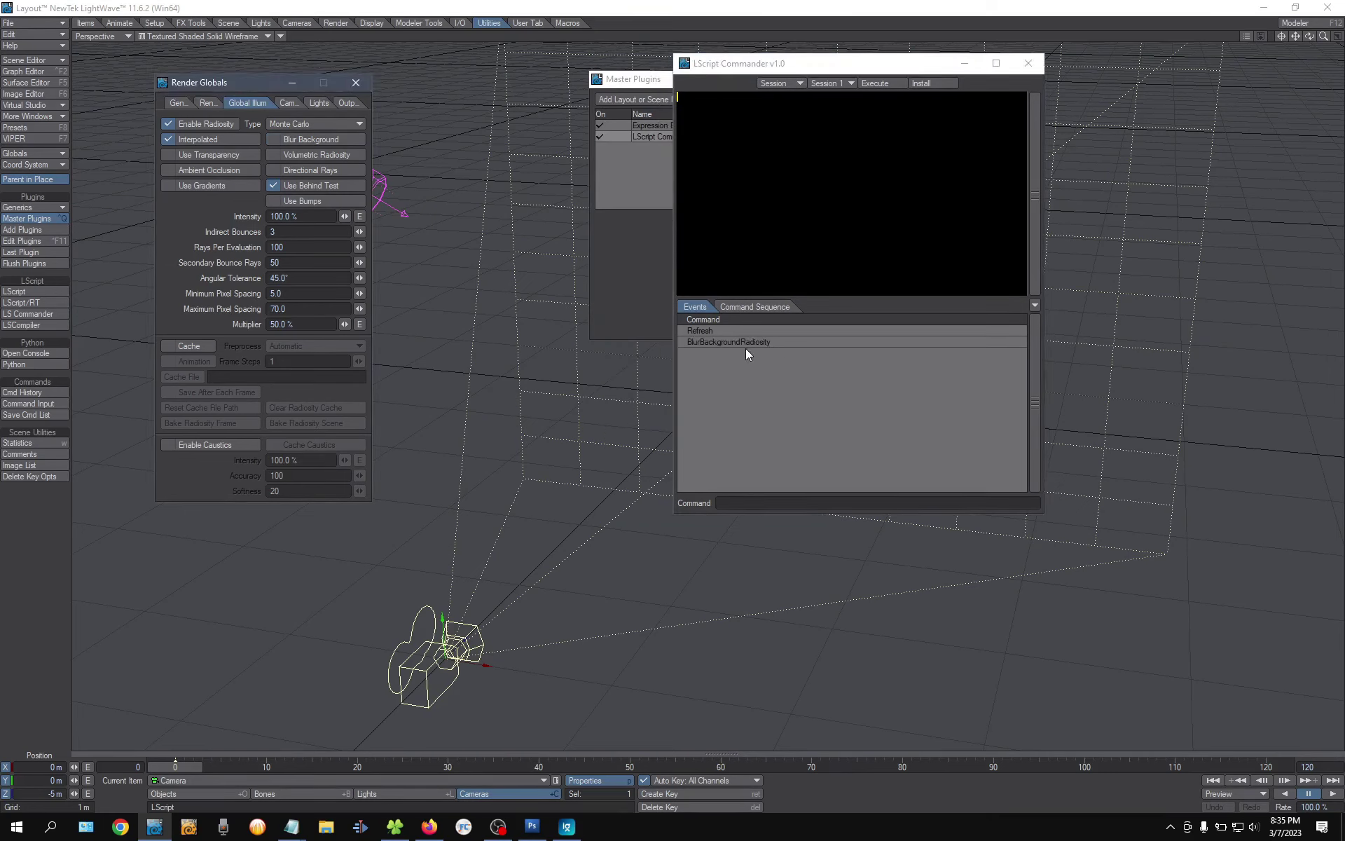
click(310, 186)
Convert the BlurBackgroundRadiosity and RadiosityUseBehindTest events to LScript and select the code
click(738, 345)
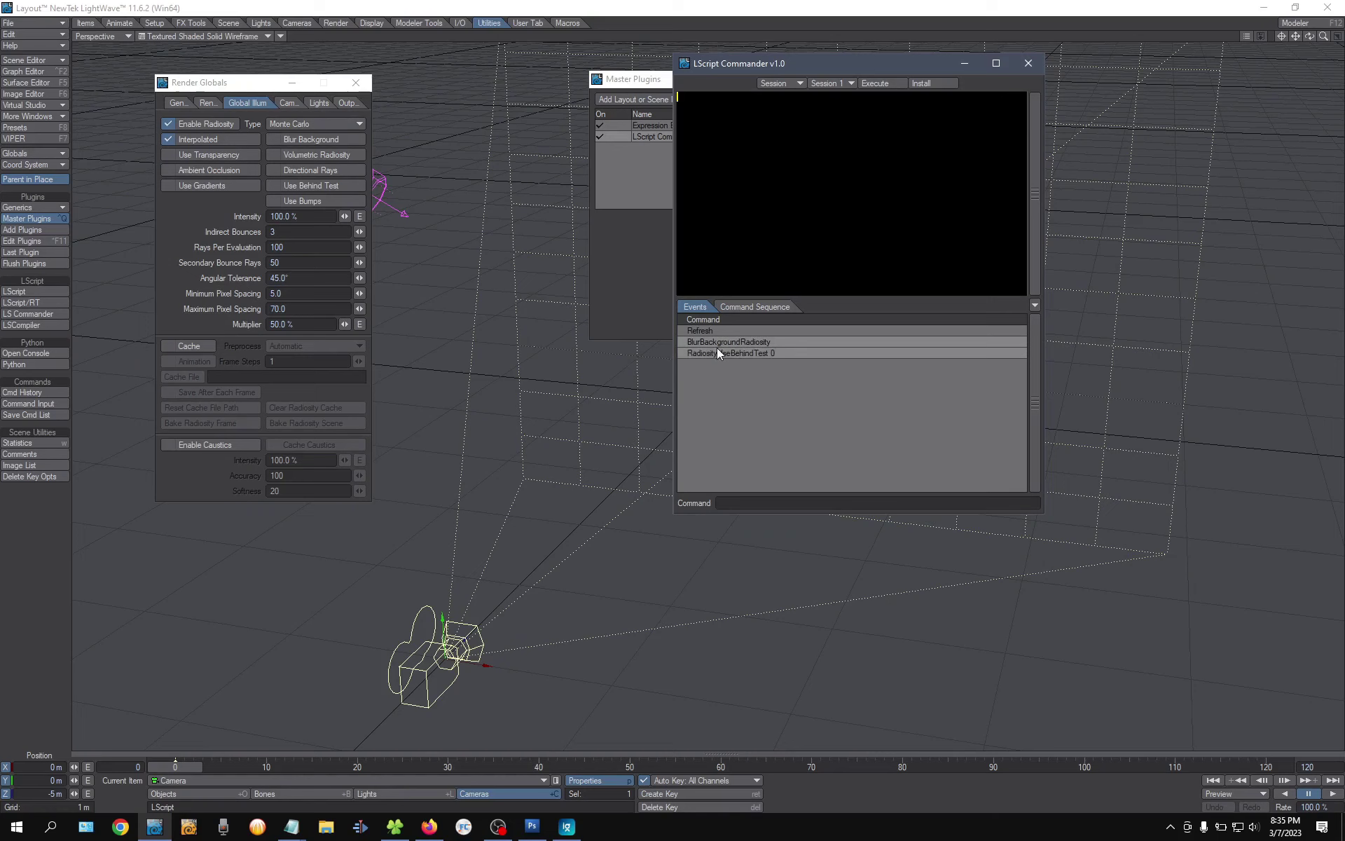
drag(726, 346, 786, 232)
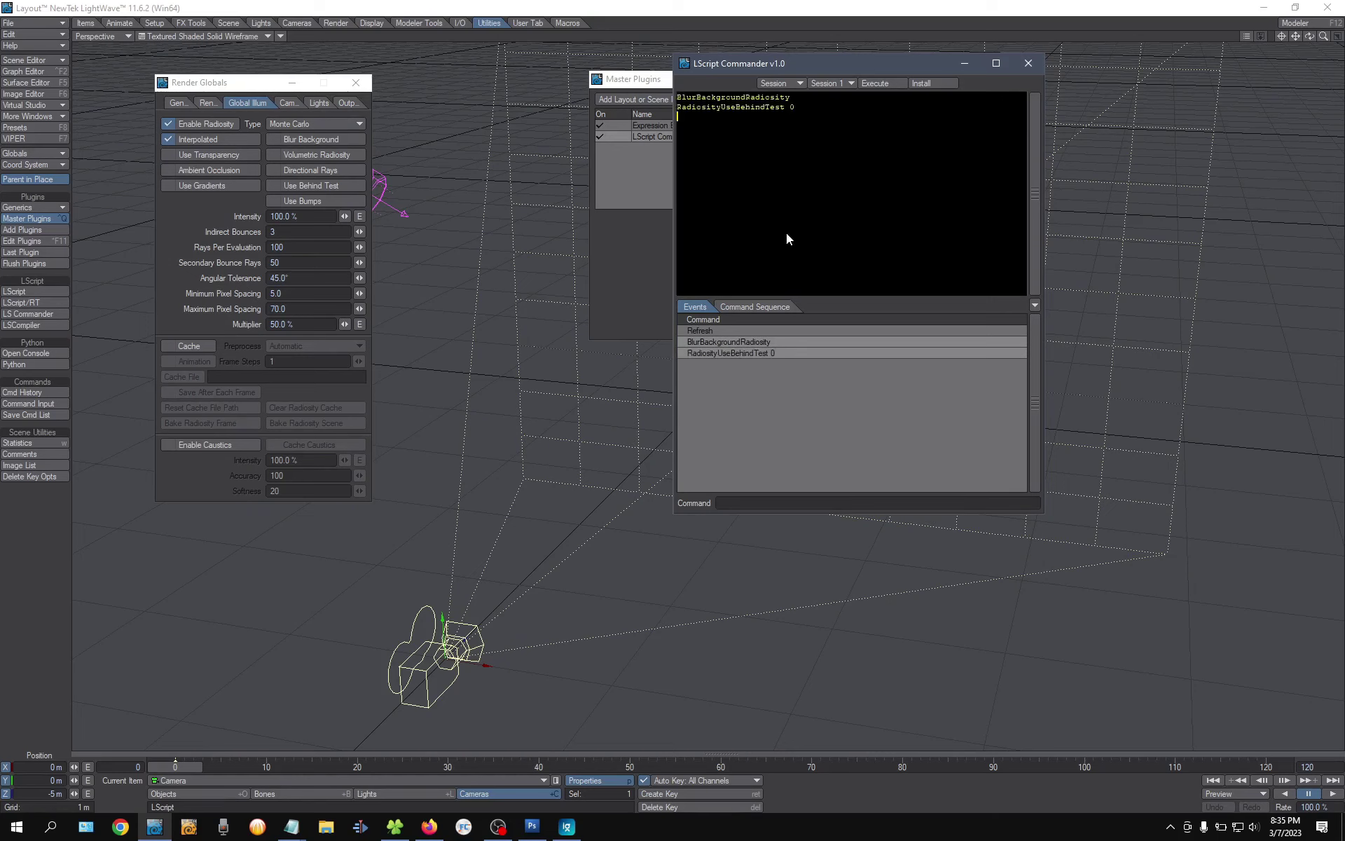
click(793, 82)
click(790, 155)
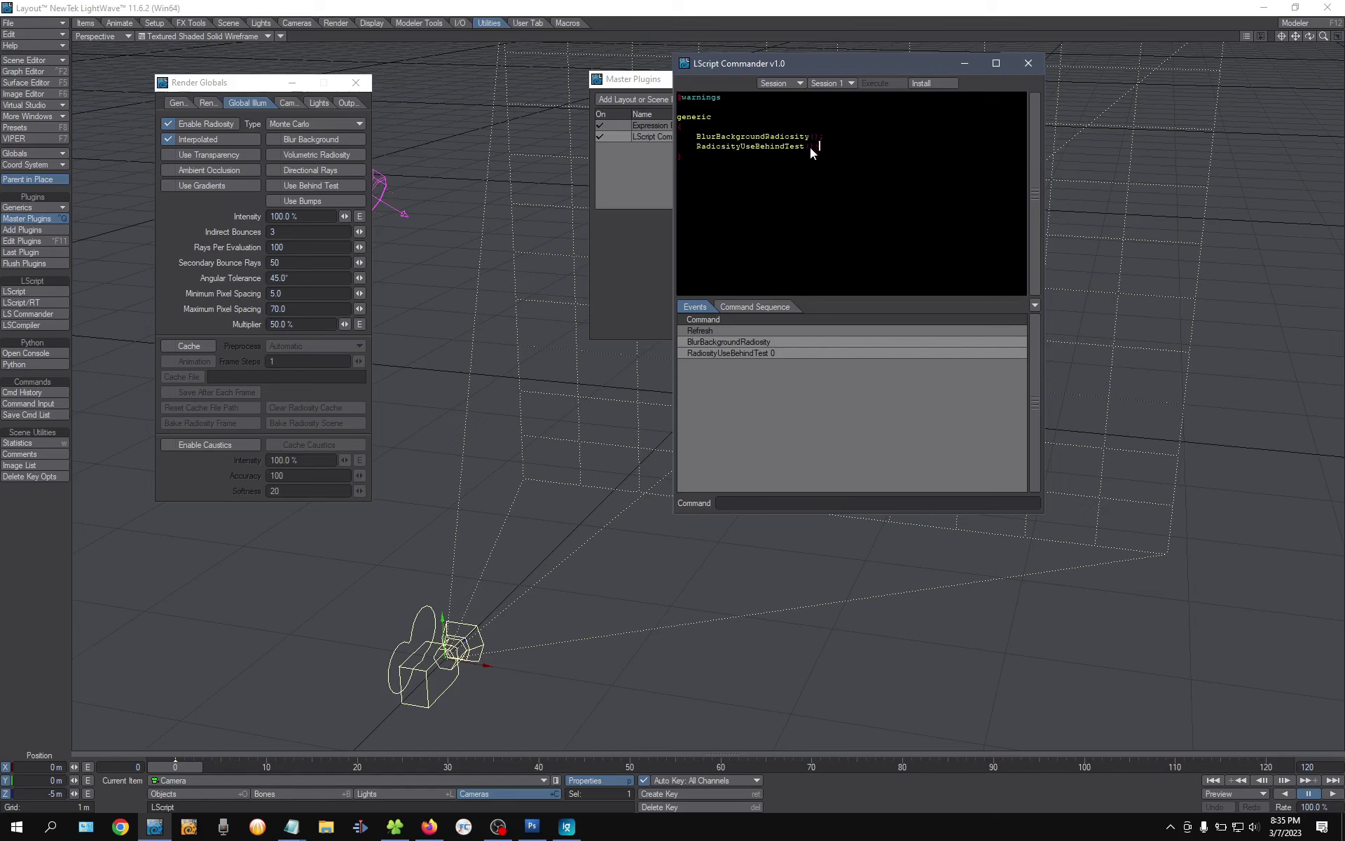
drag(811, 147, 662, 129)
key(ctrl+c)
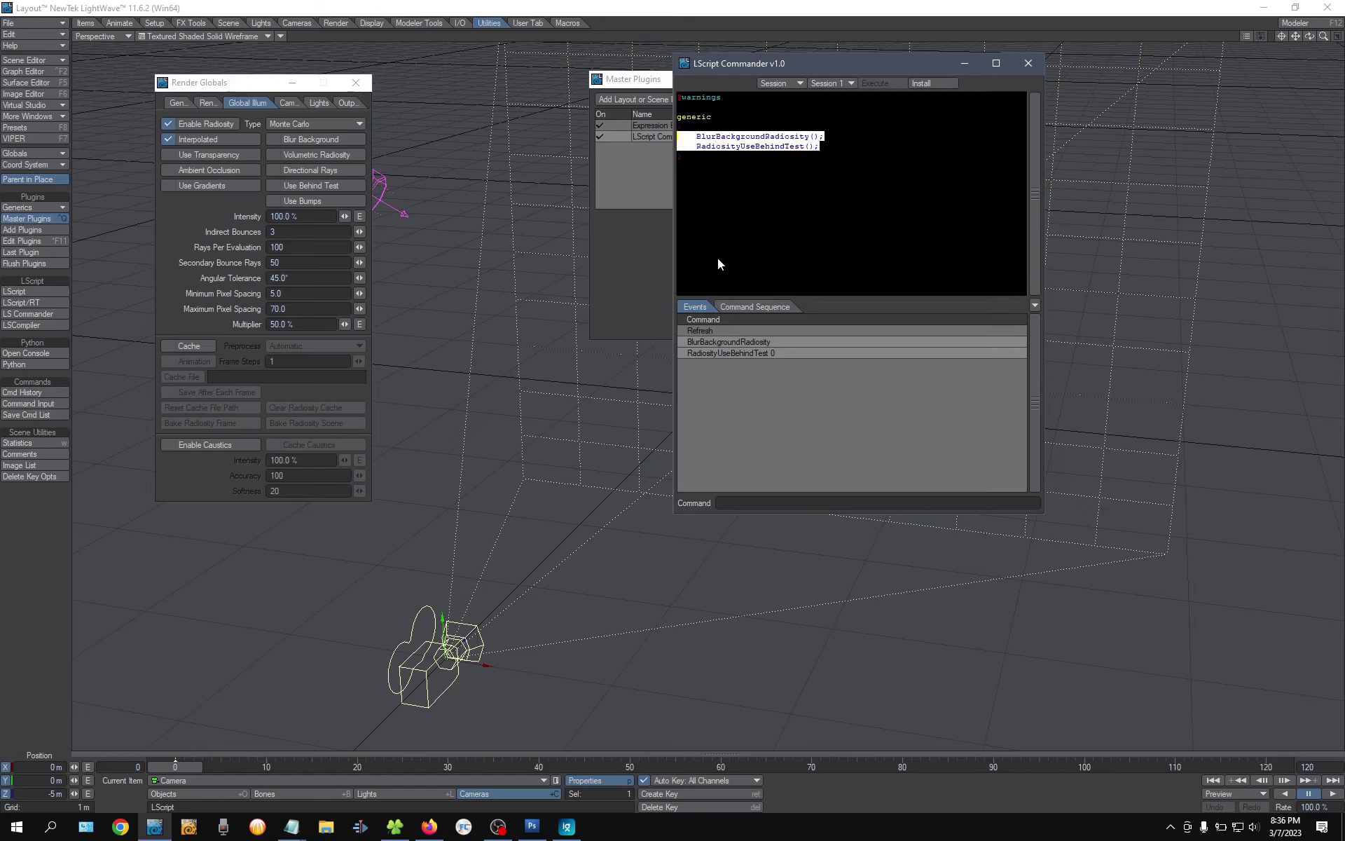
mouse_move(291, 828)
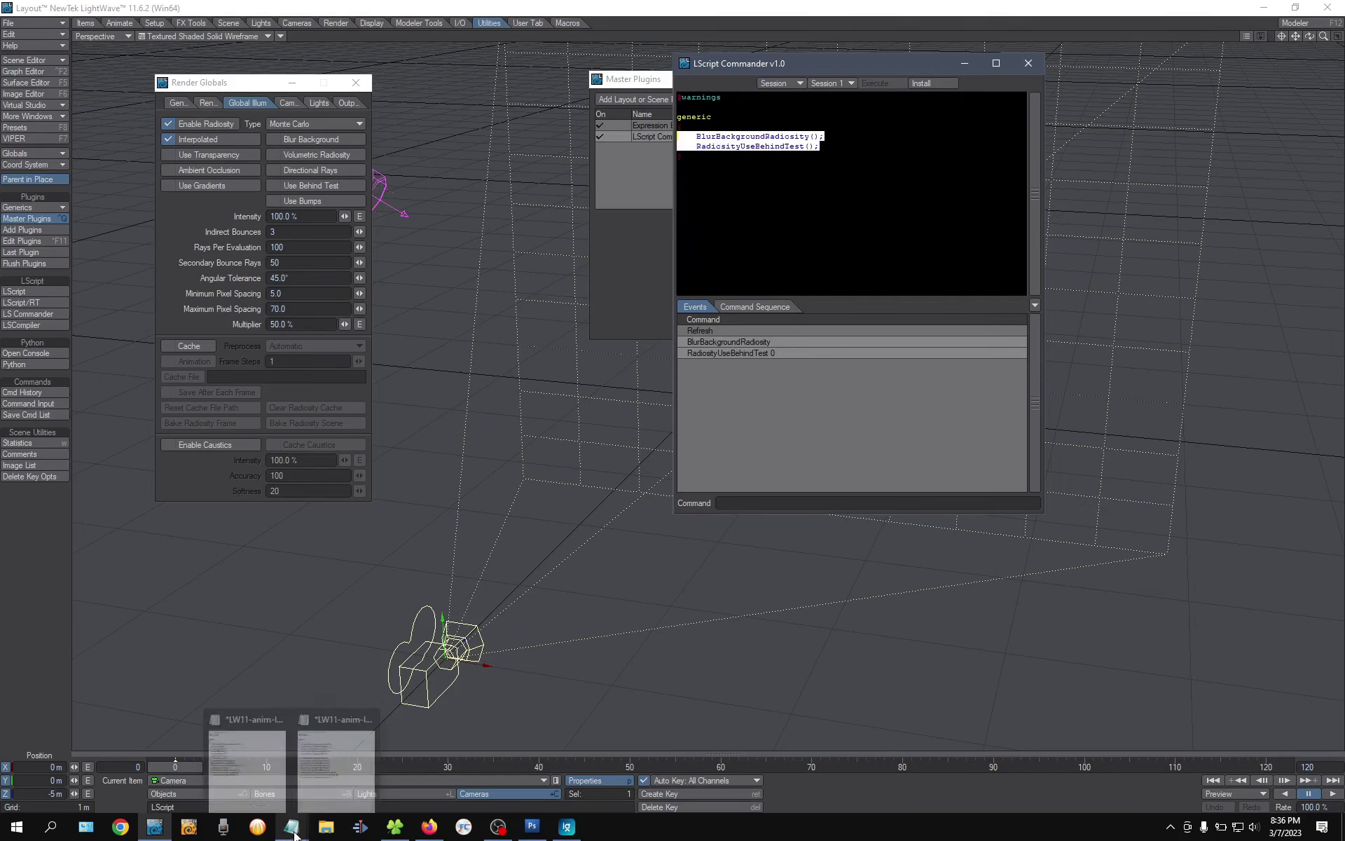
Paste both lines into the fixed script wrapped as CommandInput commands set to 0, aligned with the others
click(349, 766)
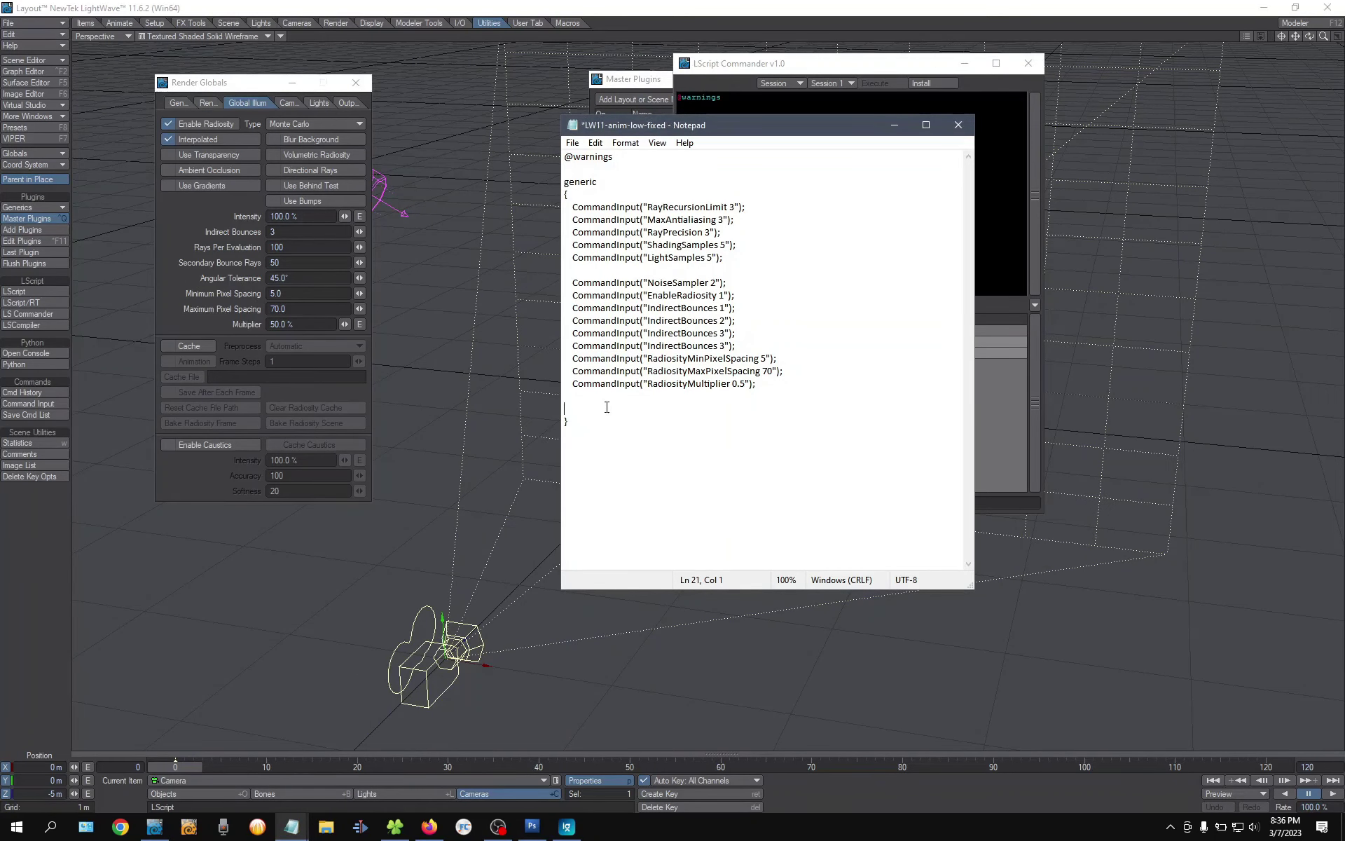
key(ctrl+v)
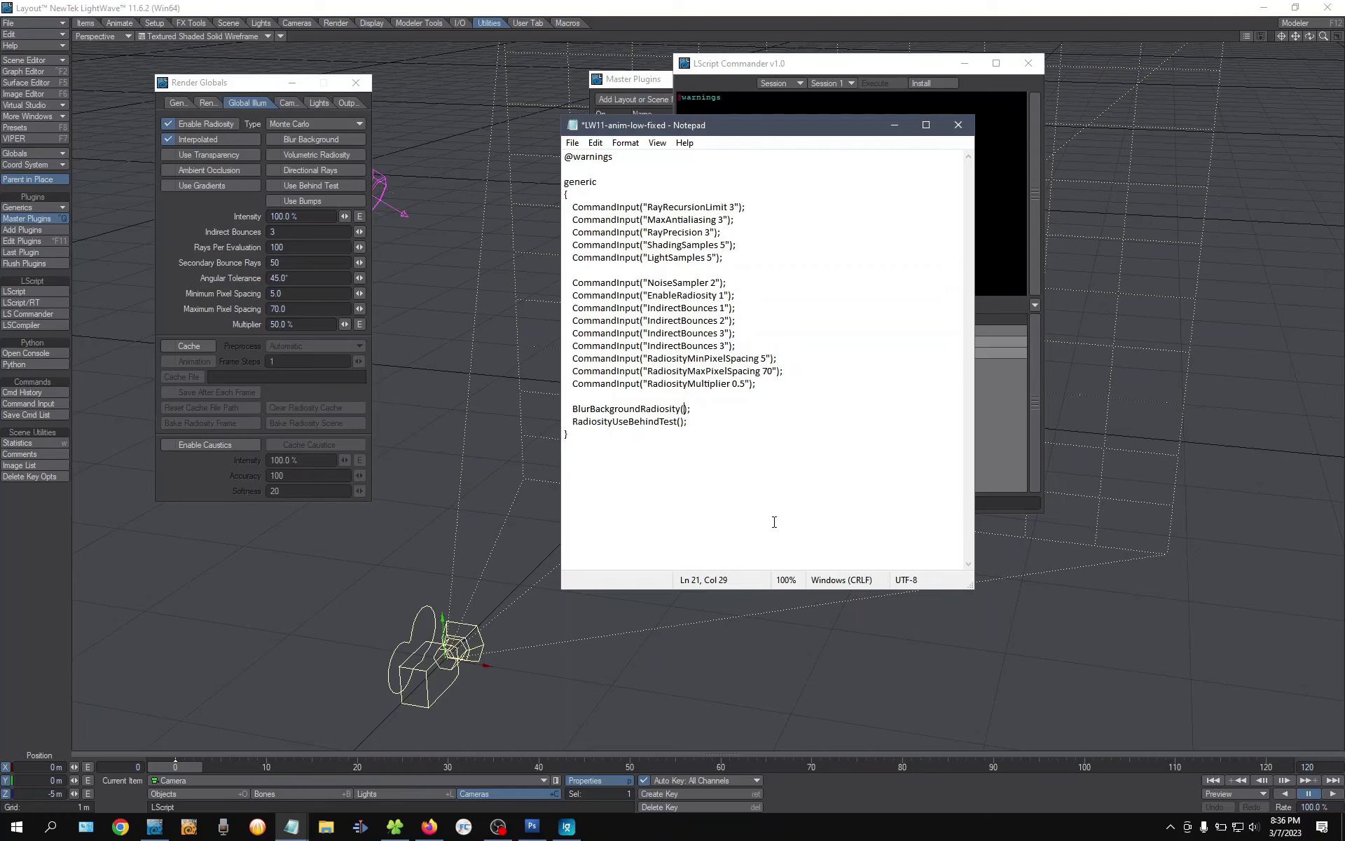
text(")
text(")
text(0)
text(0)
key(ctrl+shift+Right)
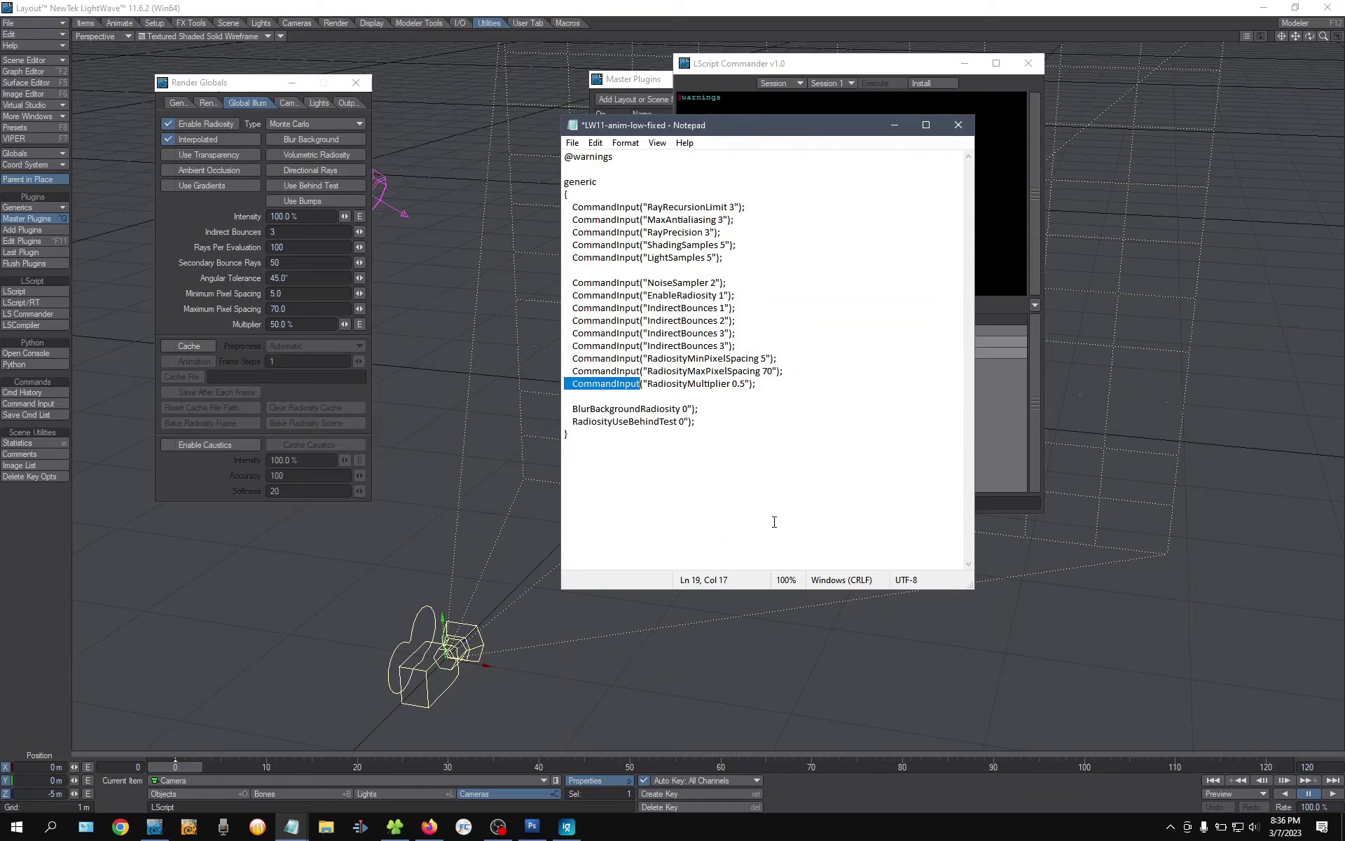
key(ctrl+shift+Right)
key(ctrl+shift+Left)
key(shift+Right)
key(ctrl+c)
key(Down)
key(Down)
key(Home)
key(ctrl+v)
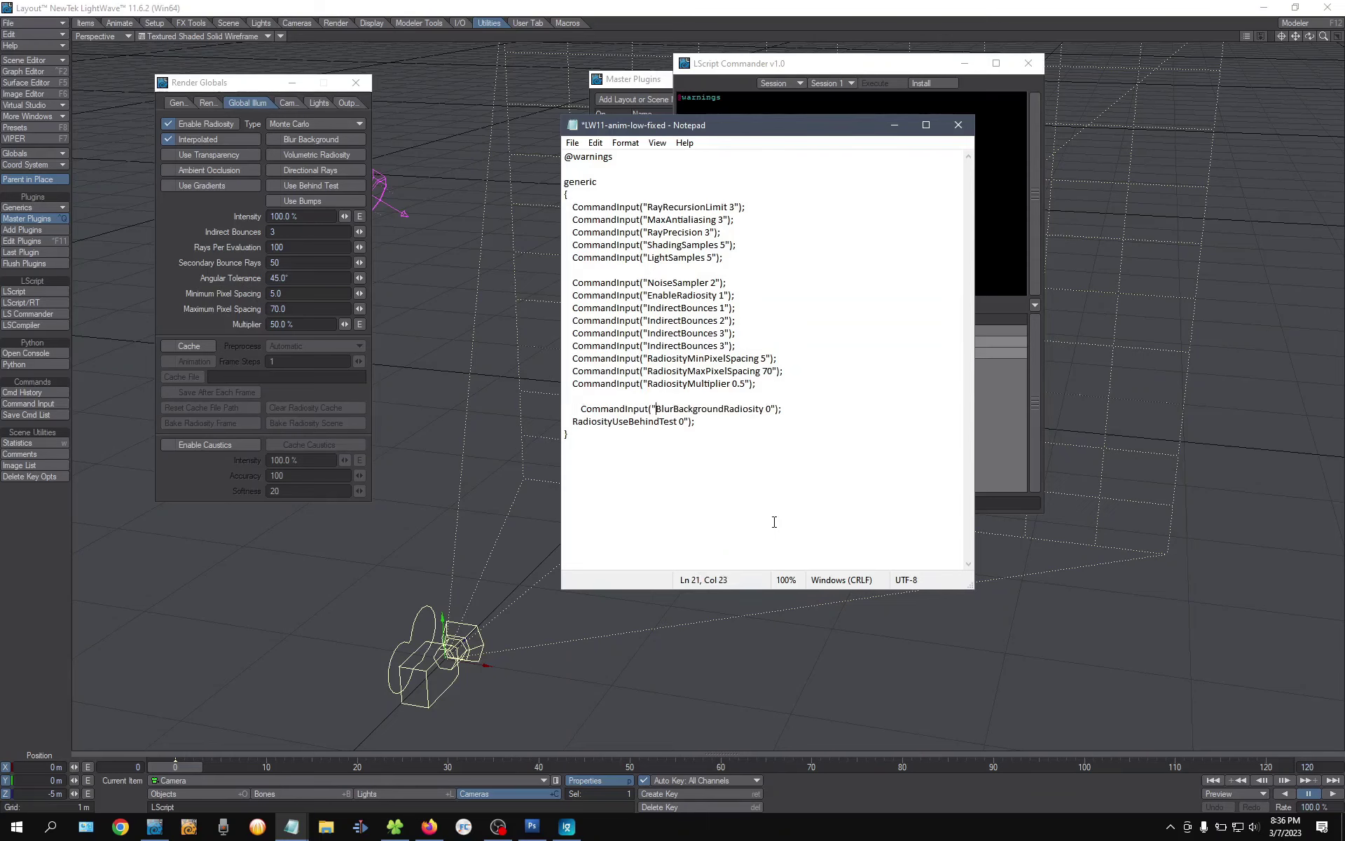
key(ctrl+v)
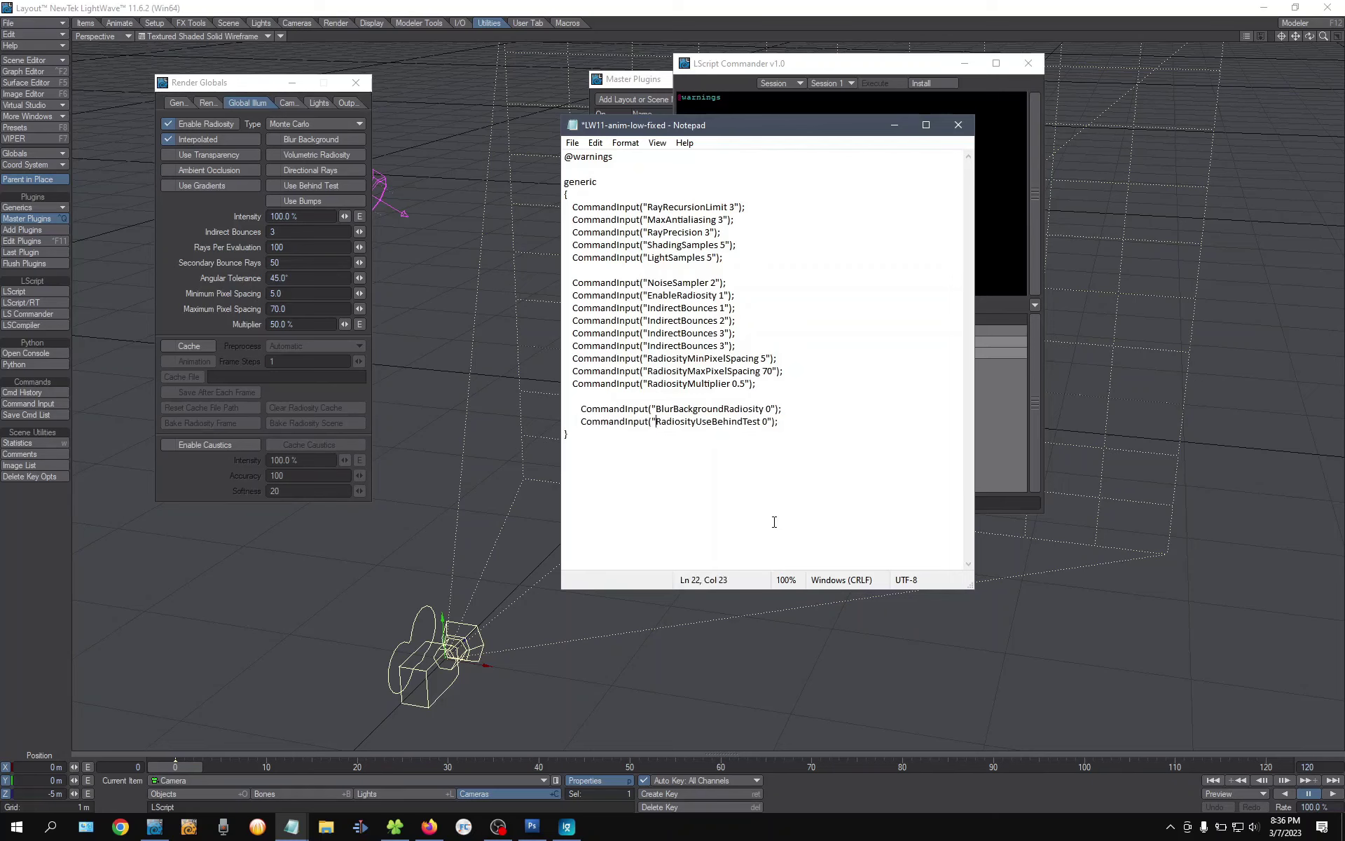
key(Delete)
key(Delete)
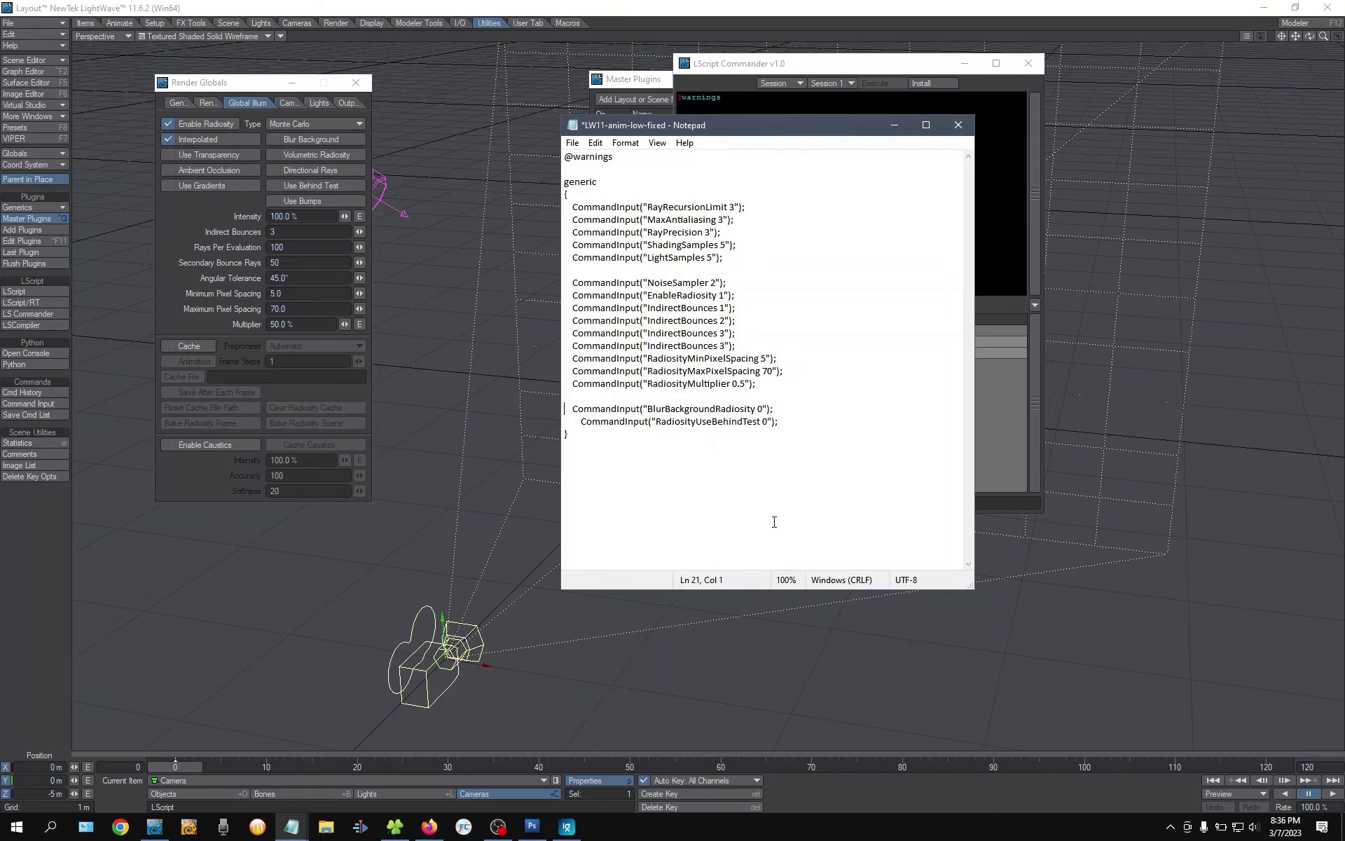
key(Delete)
key(Delete)
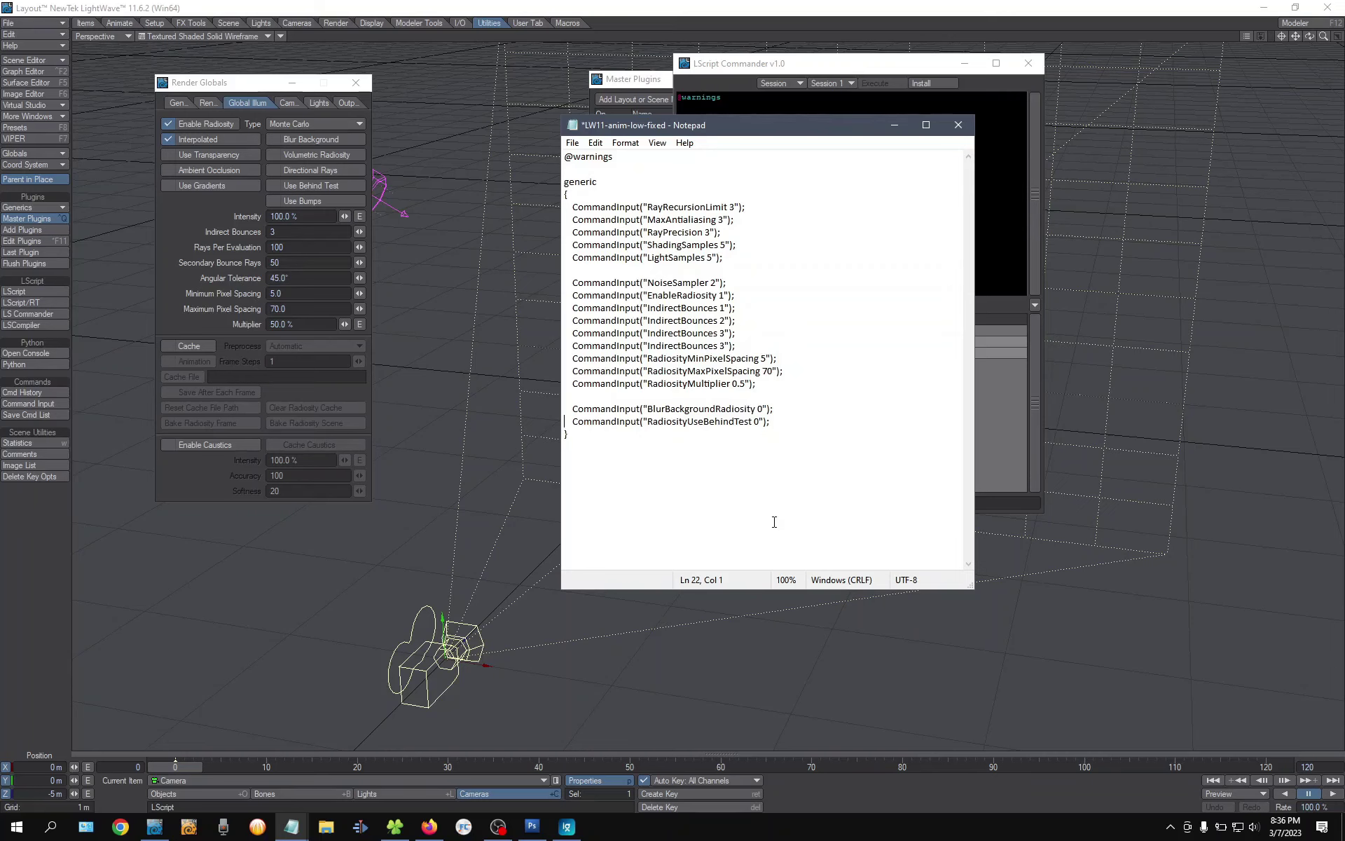
key(Return)
click(599, 167)
key(Return)
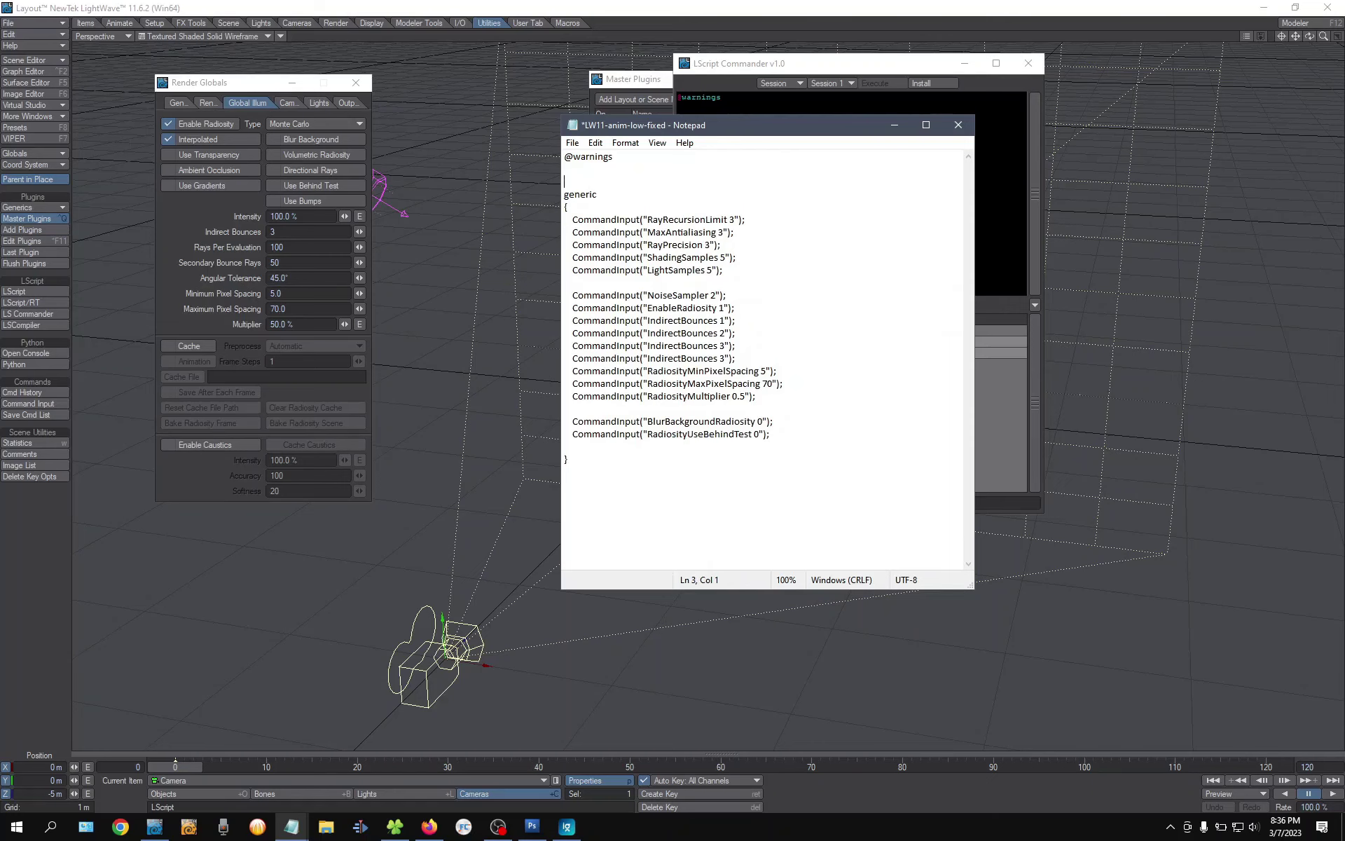
key(Return)
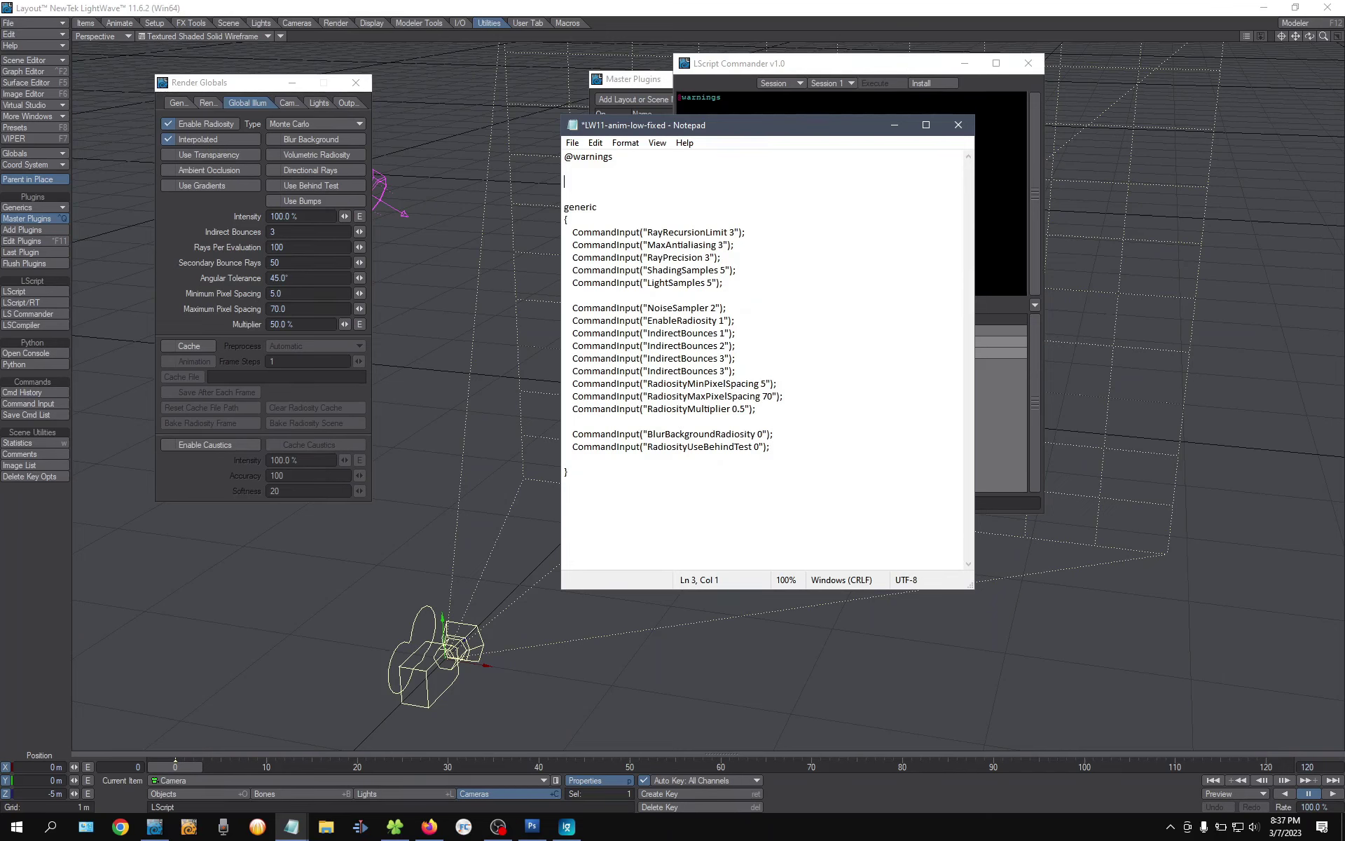
text(// )
text(erikals' )
text(low AA)
key(shift+Left)
key(shift+Left)
key(BackSpace)
key(BackSpace)
key(BackSpace)
text(anim setings)
text(t)
key(End)
text(- low)
click(572, 143)
click(600, 220)
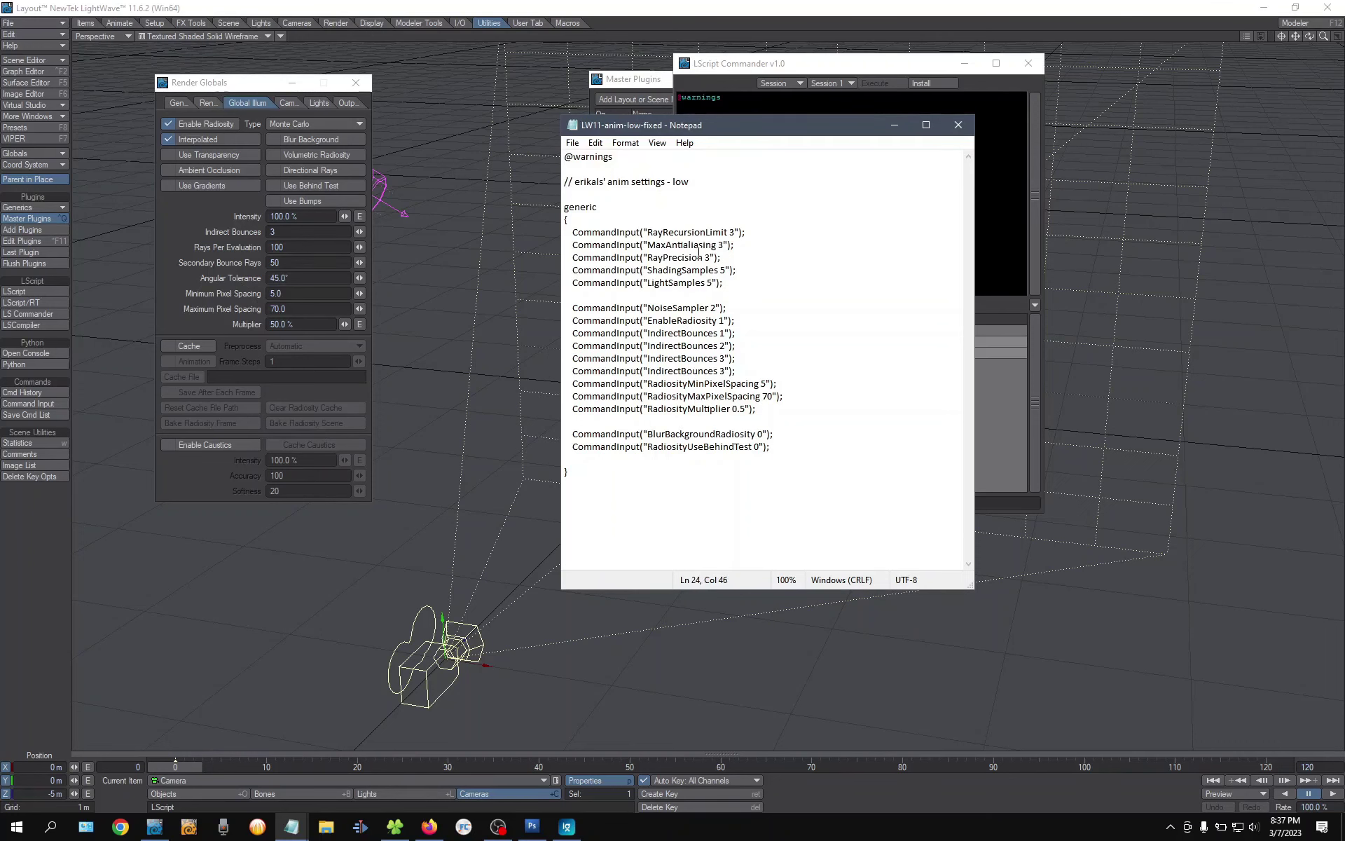
double_click(681, 180)
key(Right)
click(783, 66)
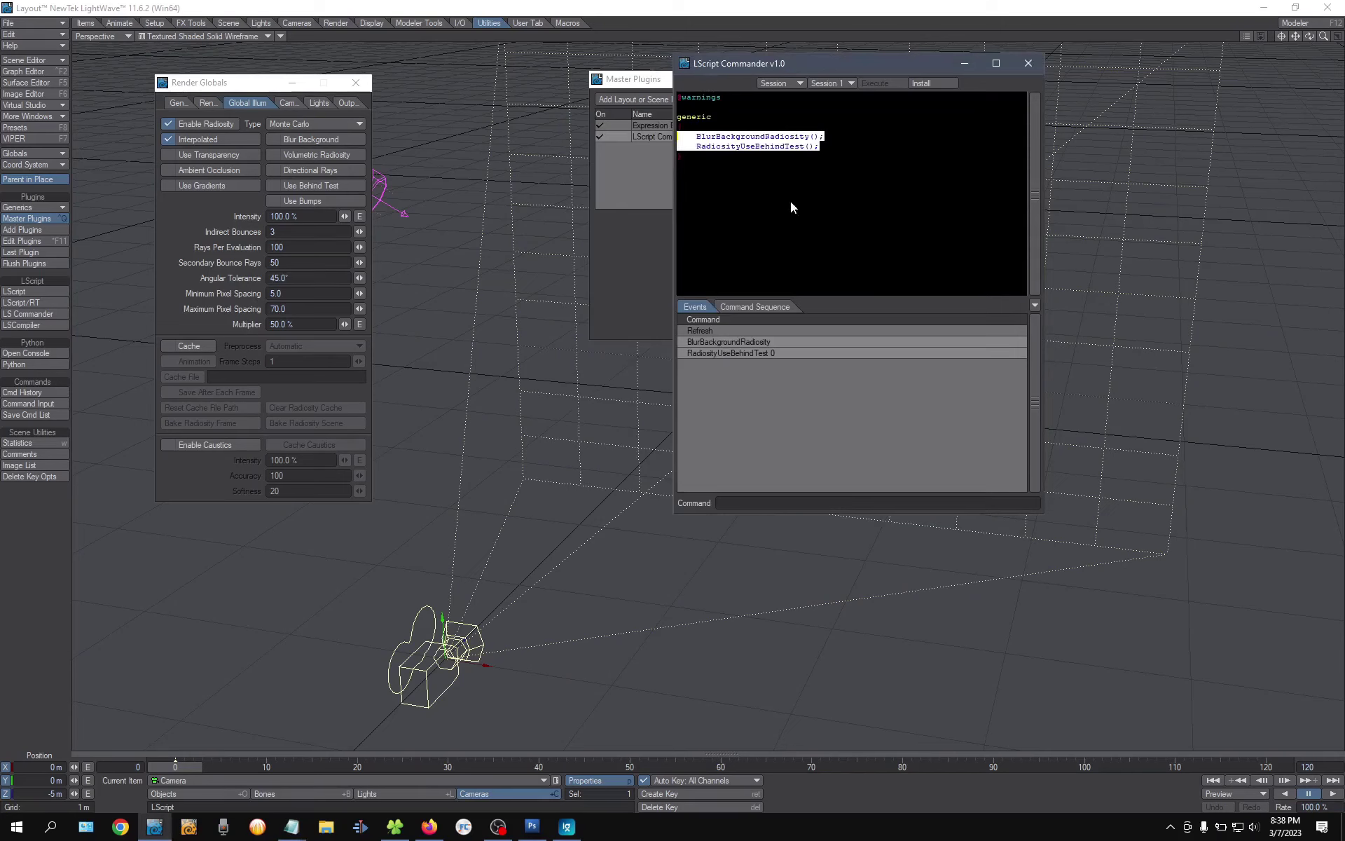
click(1027, 63)
click(853, 80)
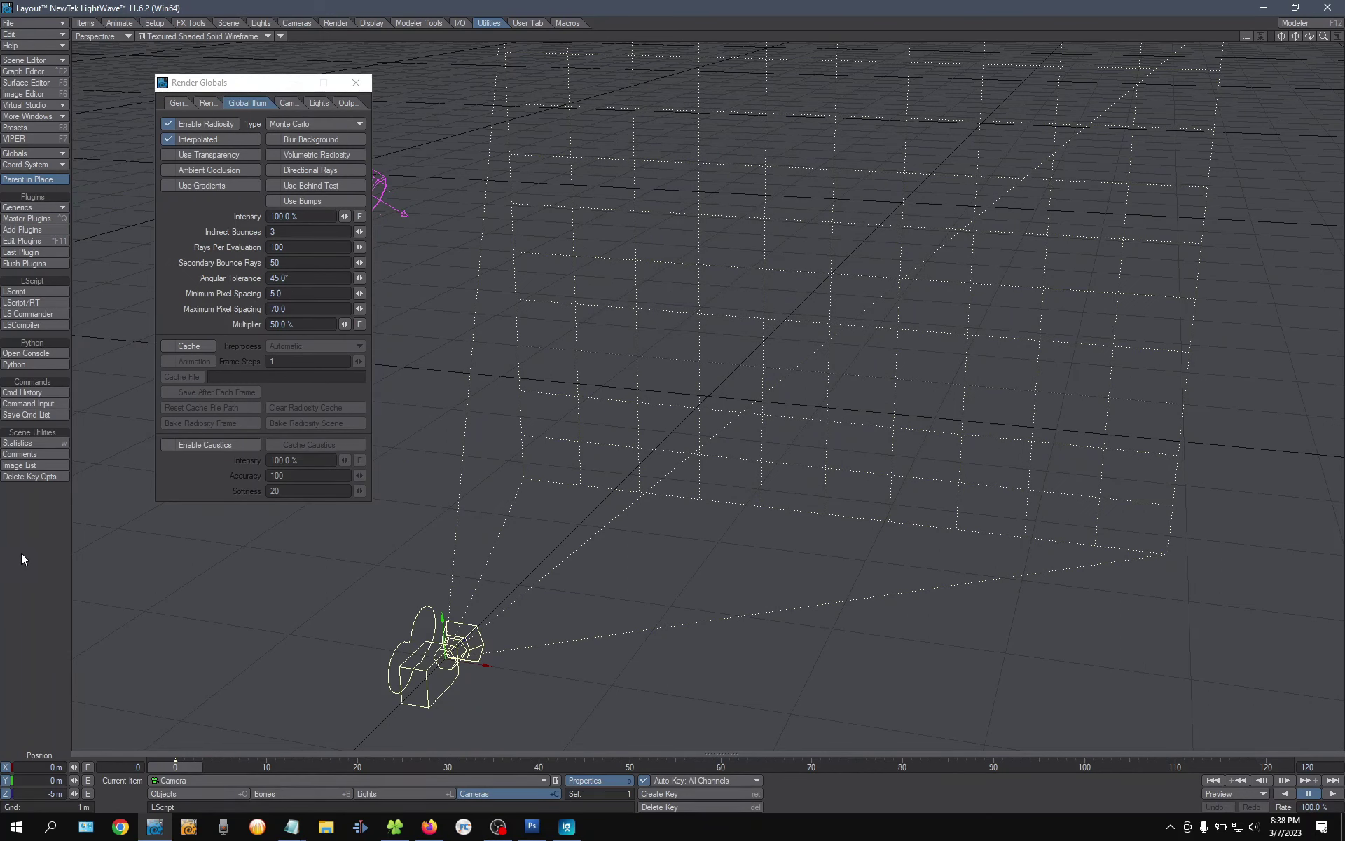
click(41, 287)
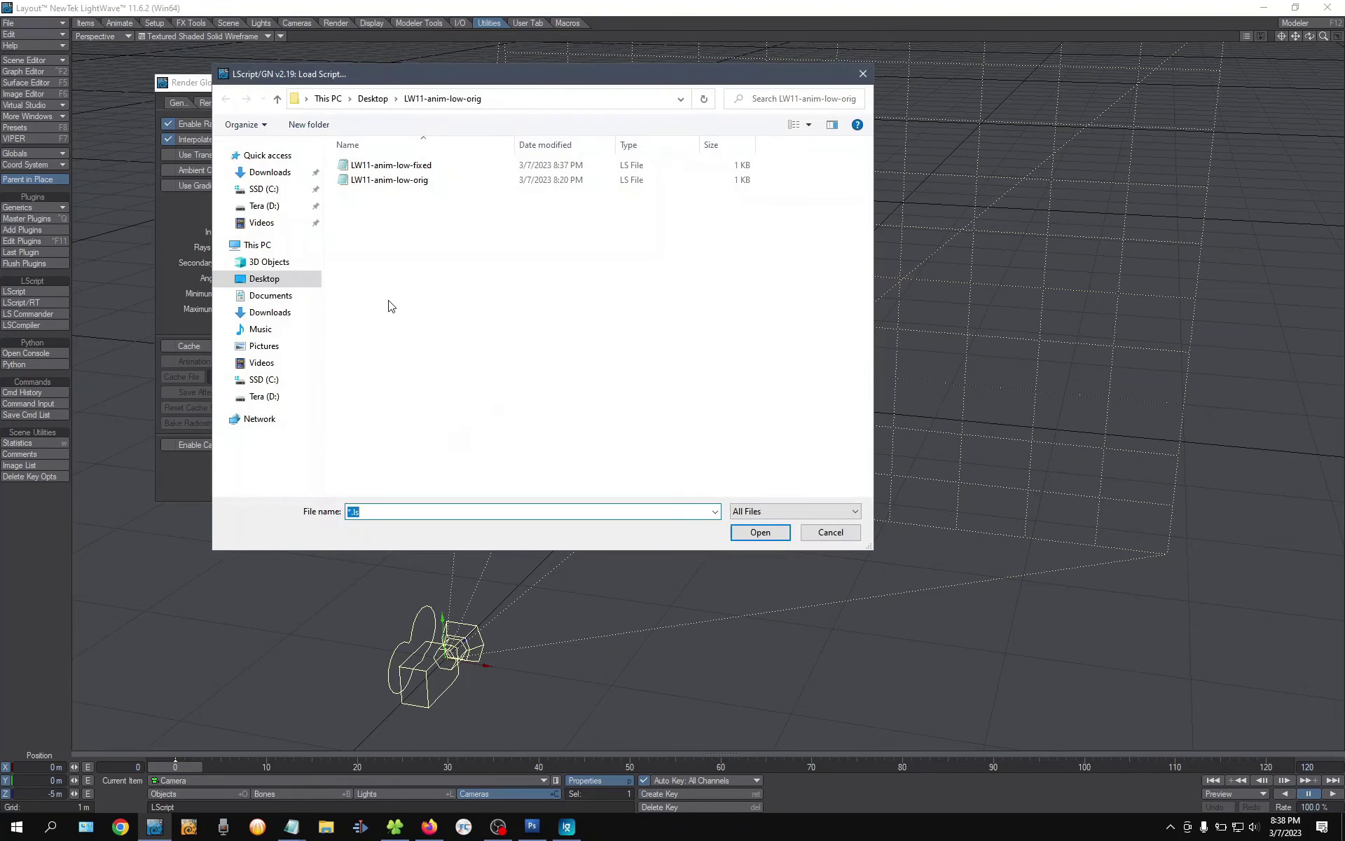
click(862, 73)
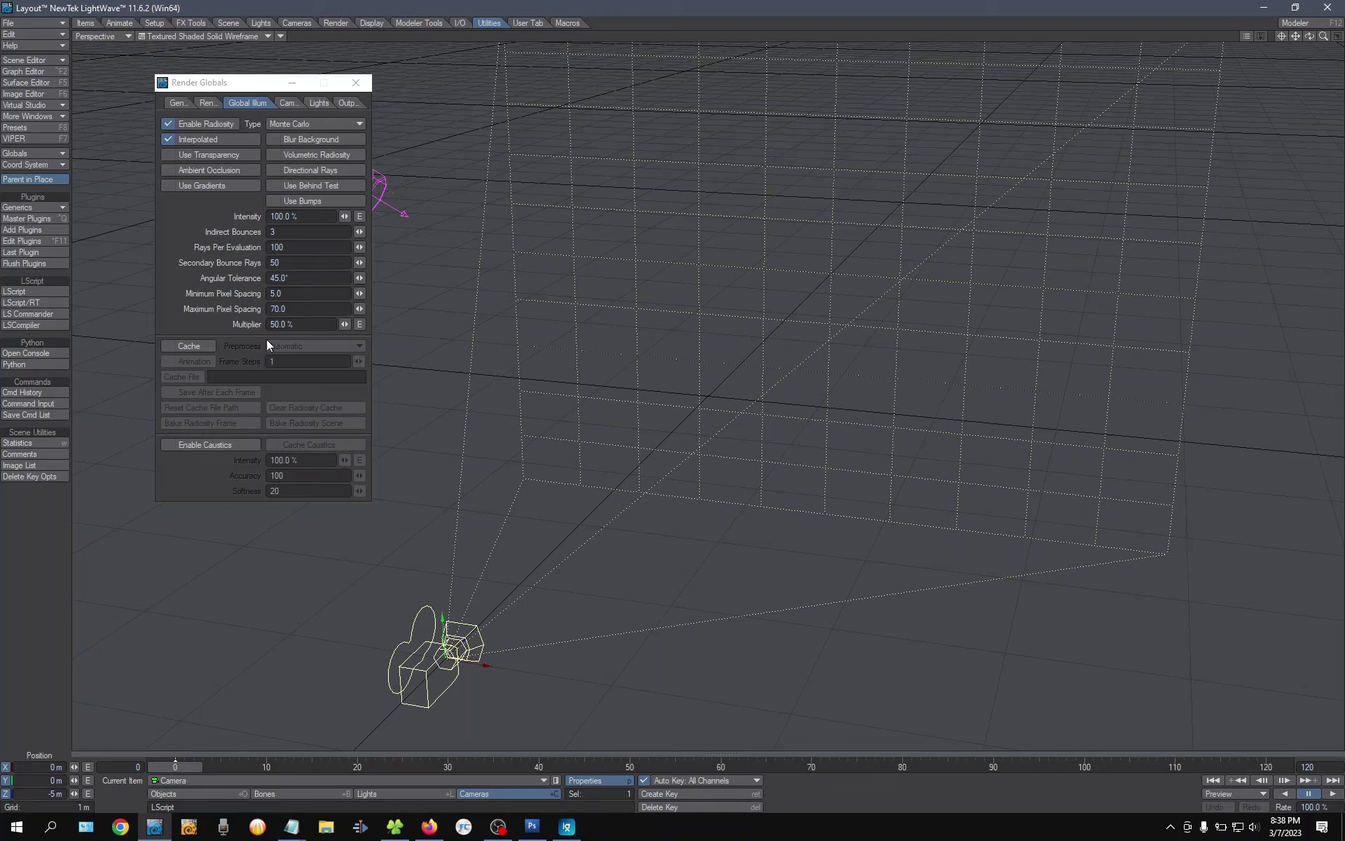
Run the settings script via LScript and dismiss the three radiosity error messages
click(207, 103)
click(255, 102)
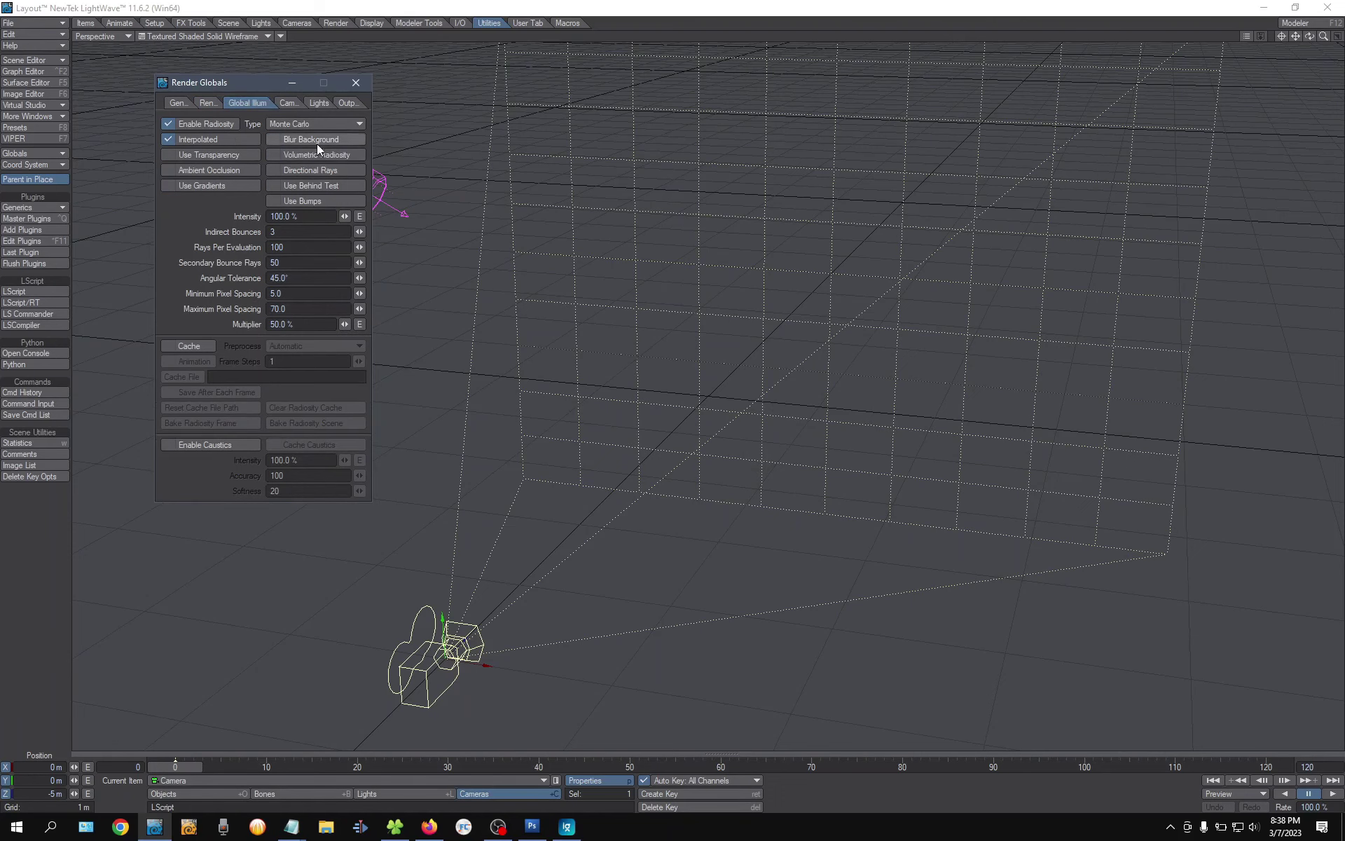
click(210, 102)
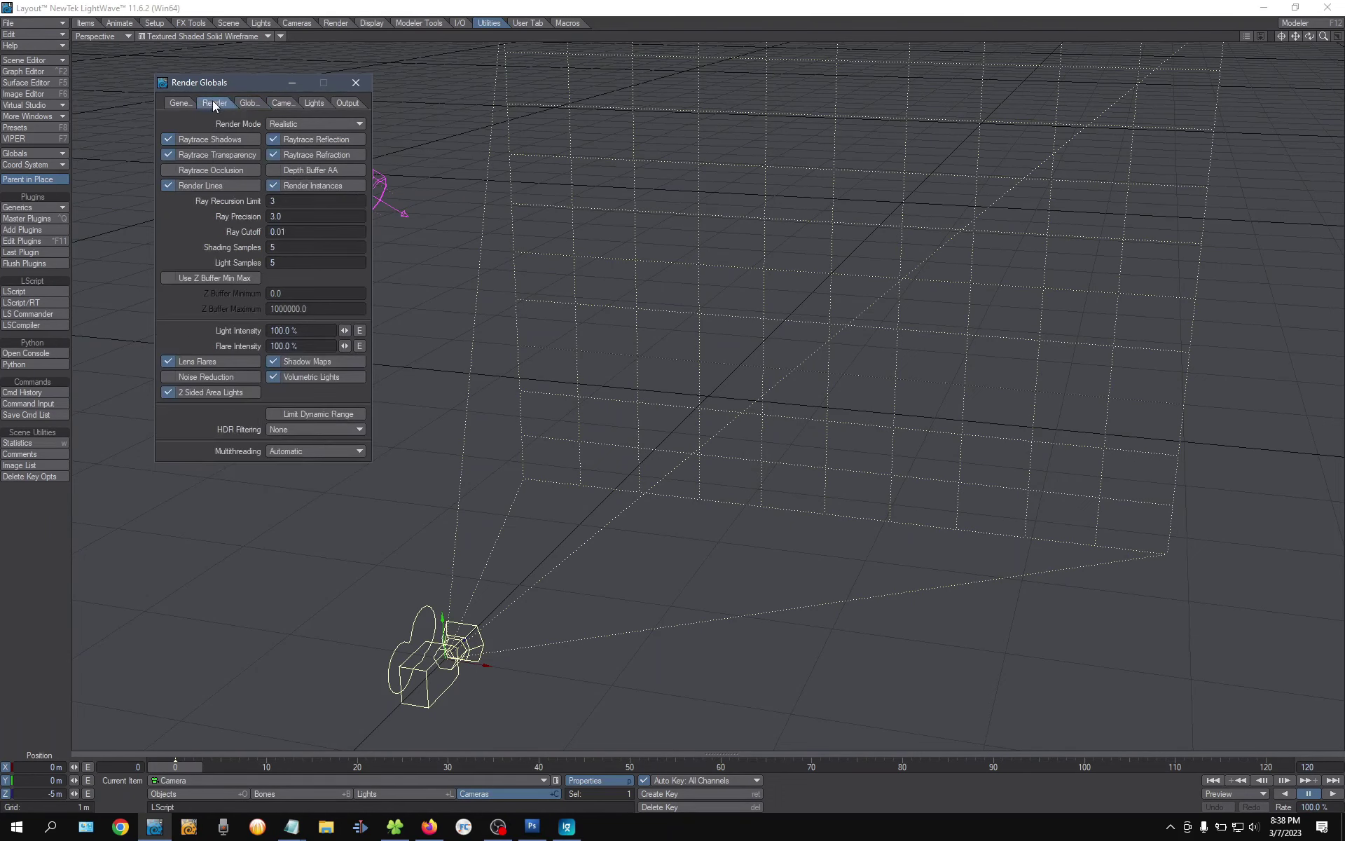
click(38, 292)
double_click(425, 166)
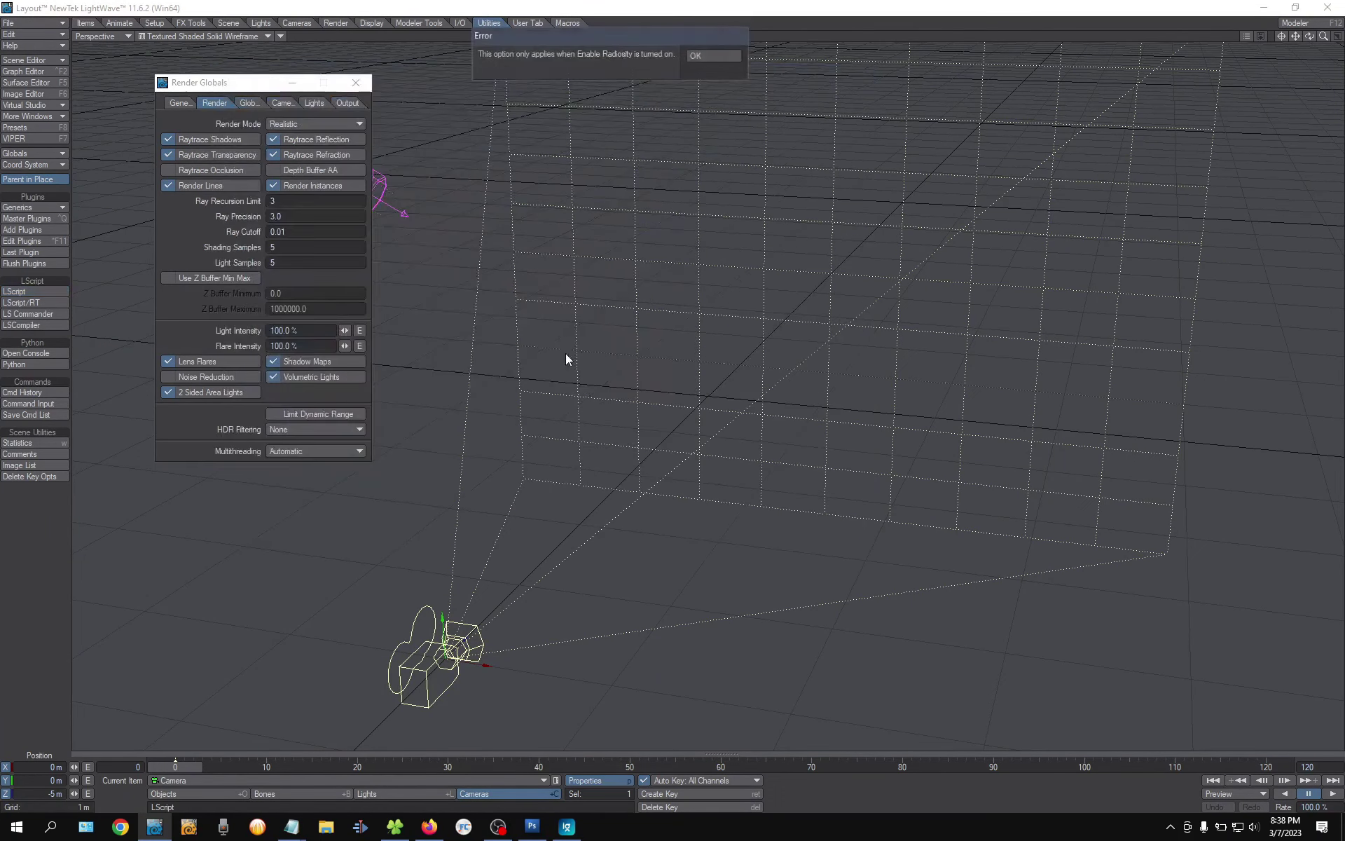
click(708, 58)
click(705, 58)
click(707, 58)
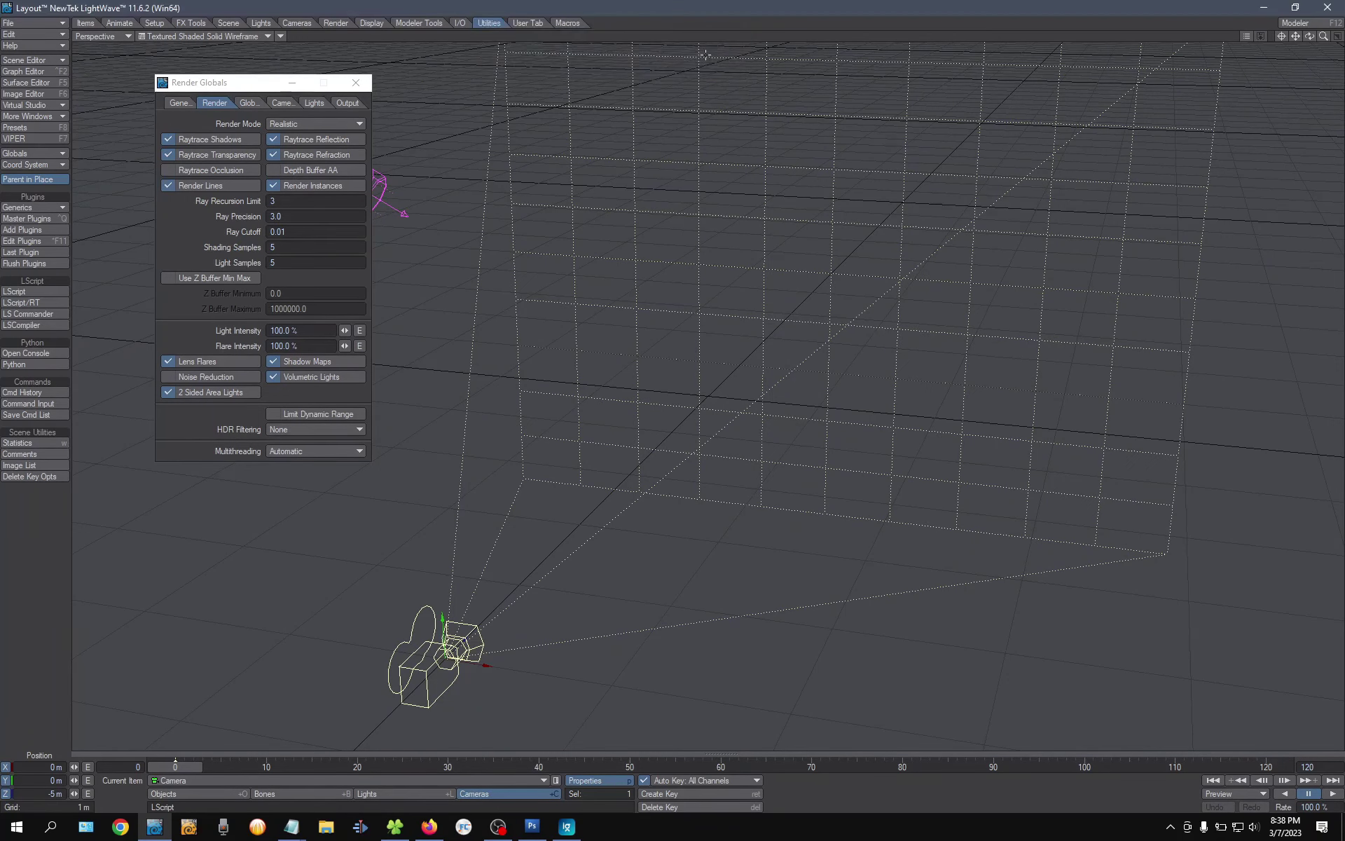
On the Global Illum tab, toggle Enable Radiosity on and back off
click(255, 102)
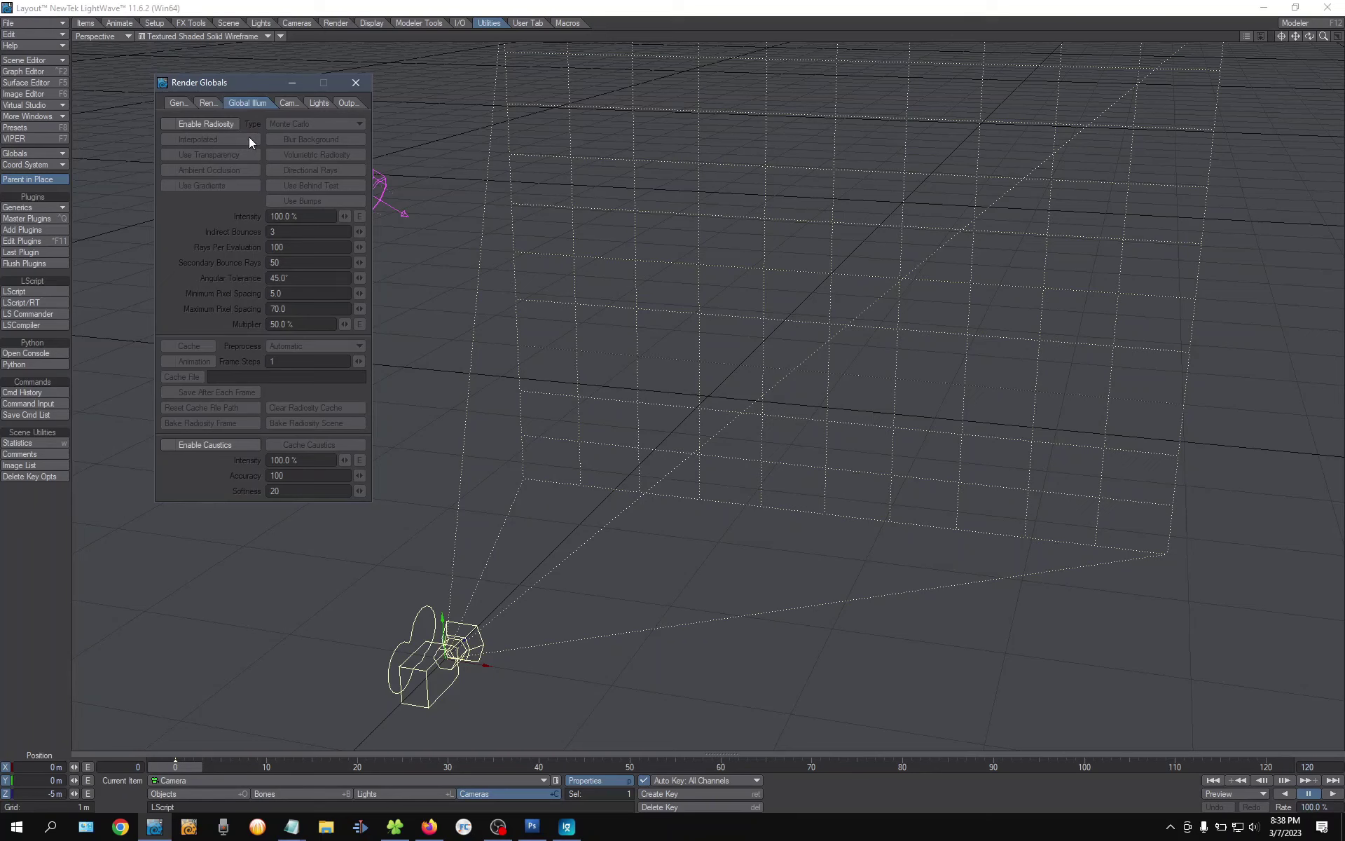
click(211, 126)
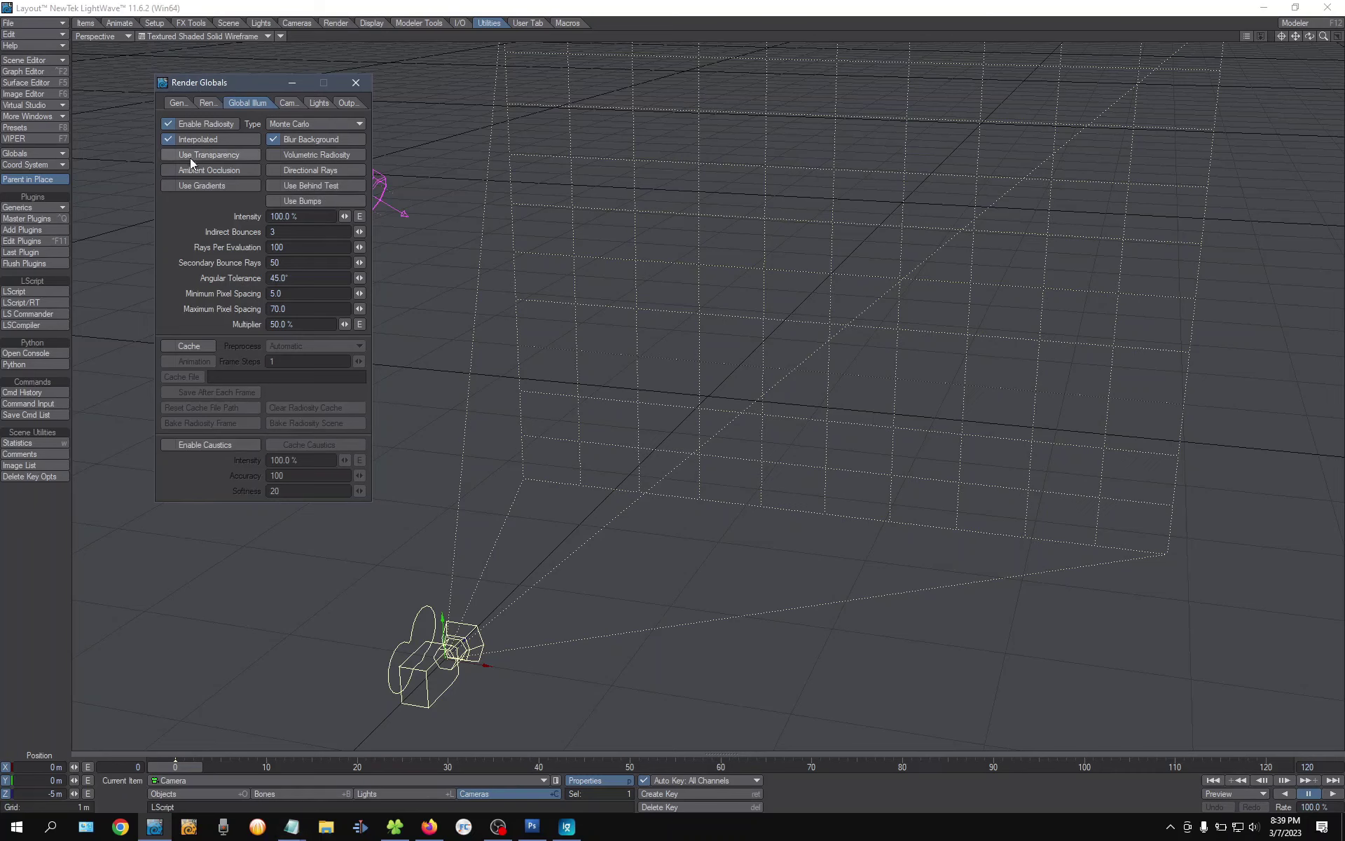
click(214, 124)
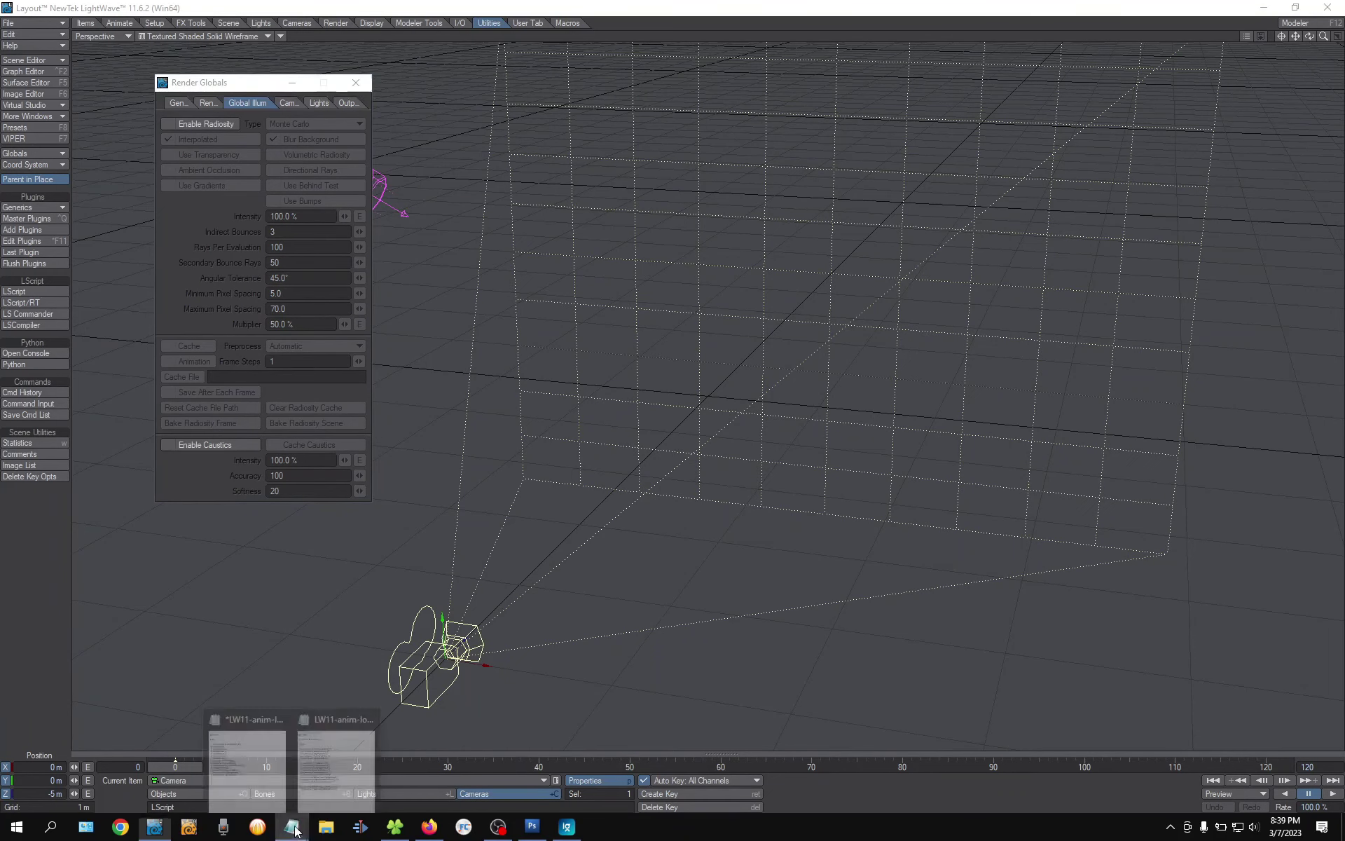
Delete the redundant IndirectBounces 1, 2 and 3 lines from the script in Notepad
click(321, 783)
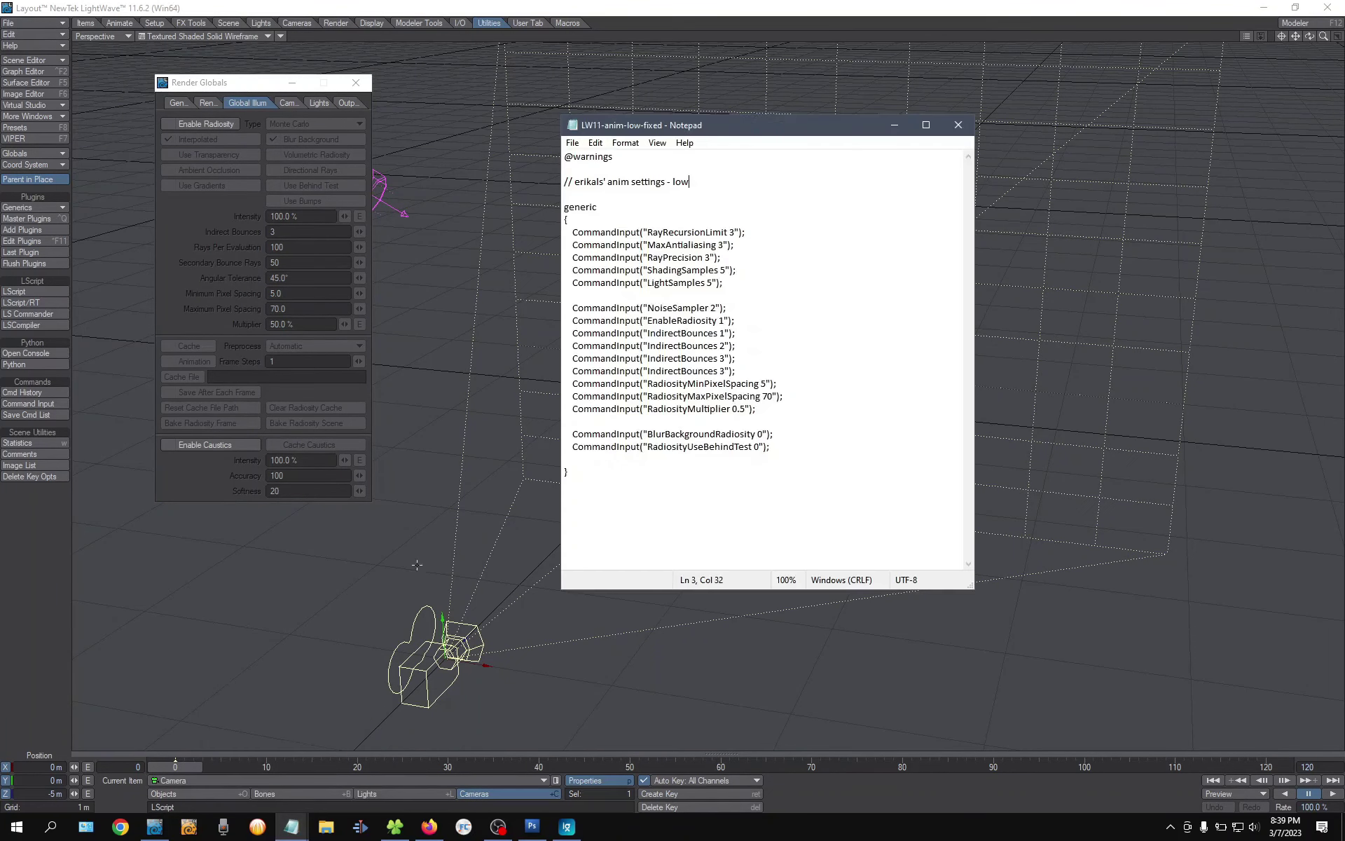
click(723, 321)
key(Down)
key(Home)
key(shift+Up)
key(shift+Up)
key(shift+Up)
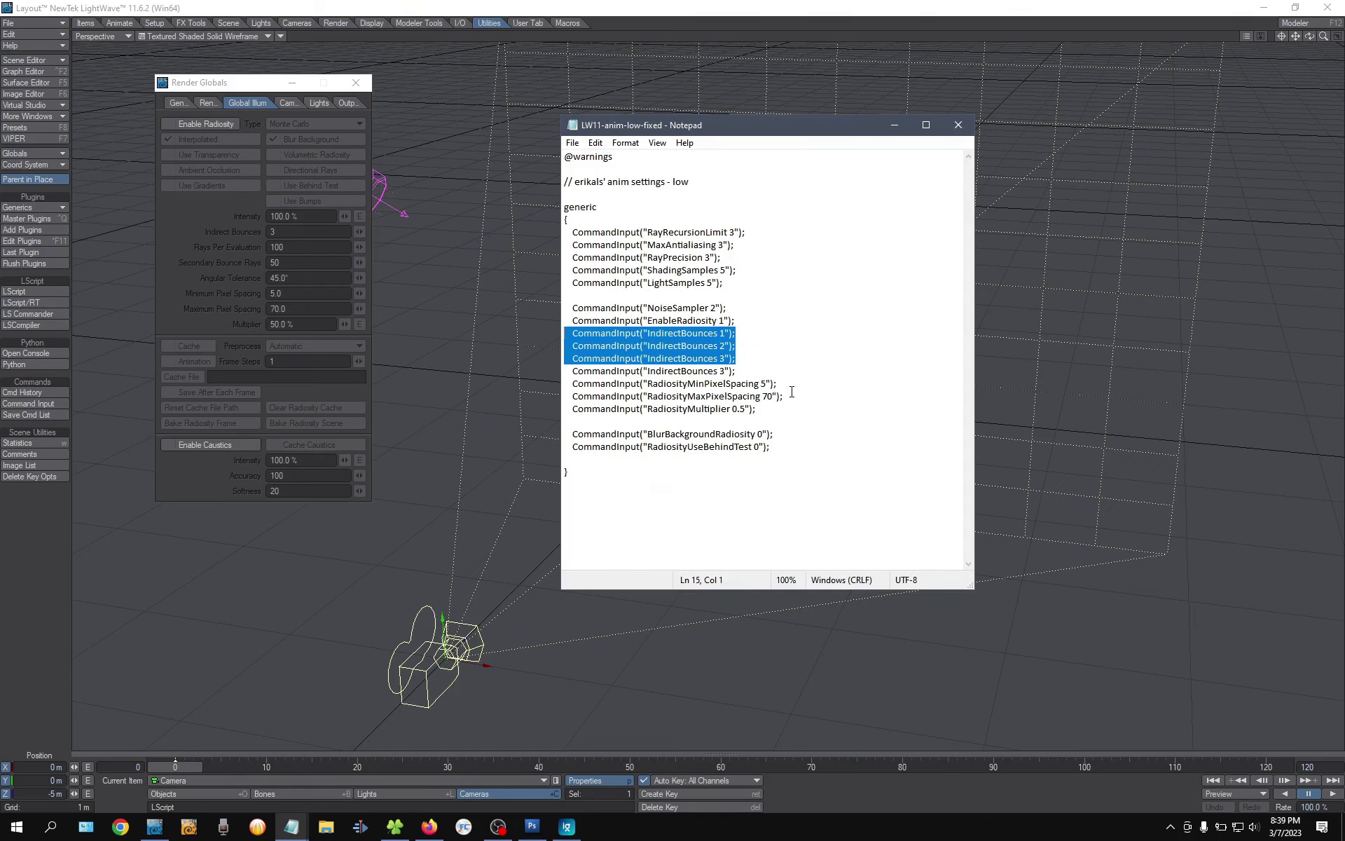
key(Delete)
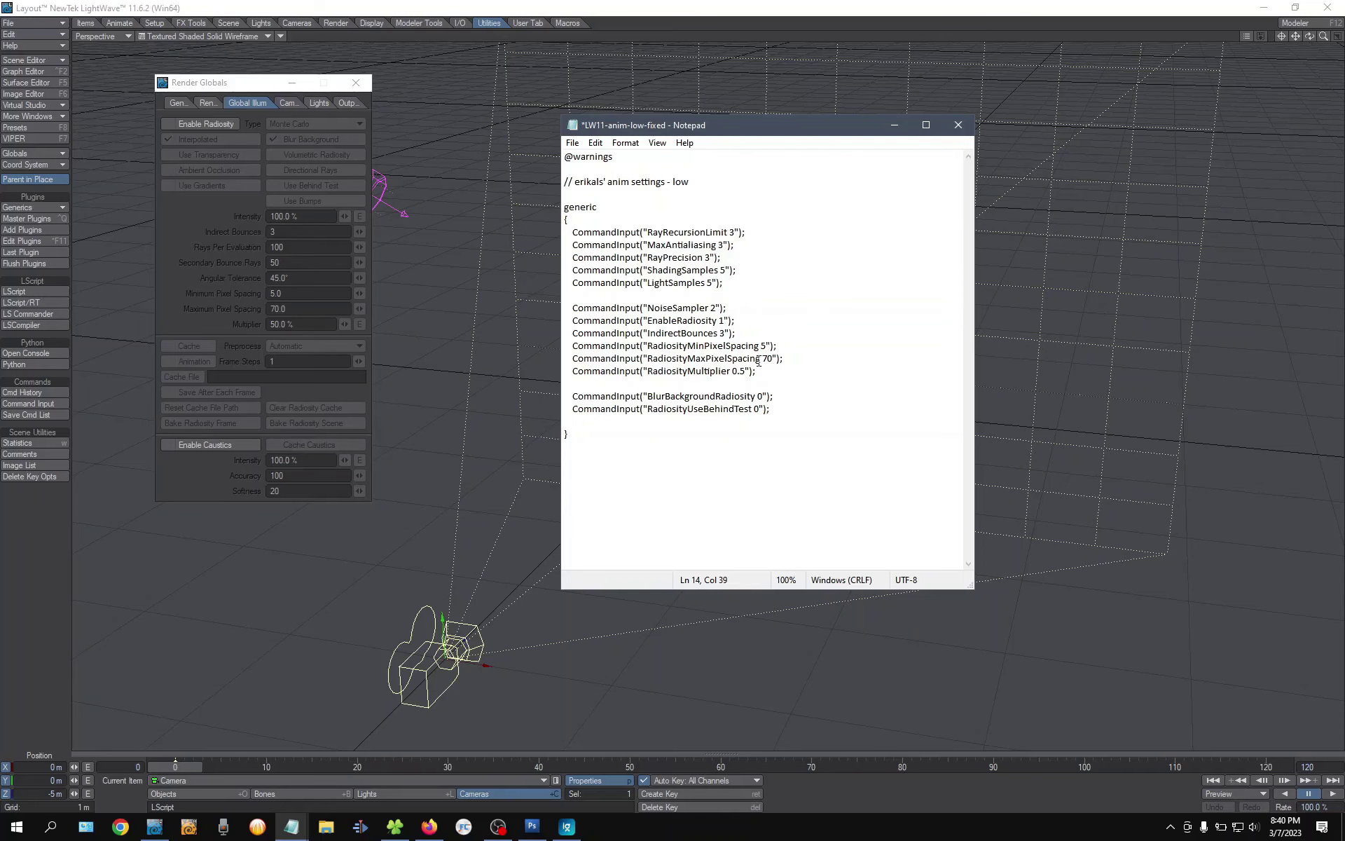
Move the EnableRadiosity 1 line up above the NoiseSampler line
key(shift+Home)
key(ctrl+c)
key(Delete)
key(BackSpace)
key(Home)
key(ctrl+v)
key(Return)
Move NoiseSampler 2 above EnableRadiosity, separated by a blank line
key(shift+Home)
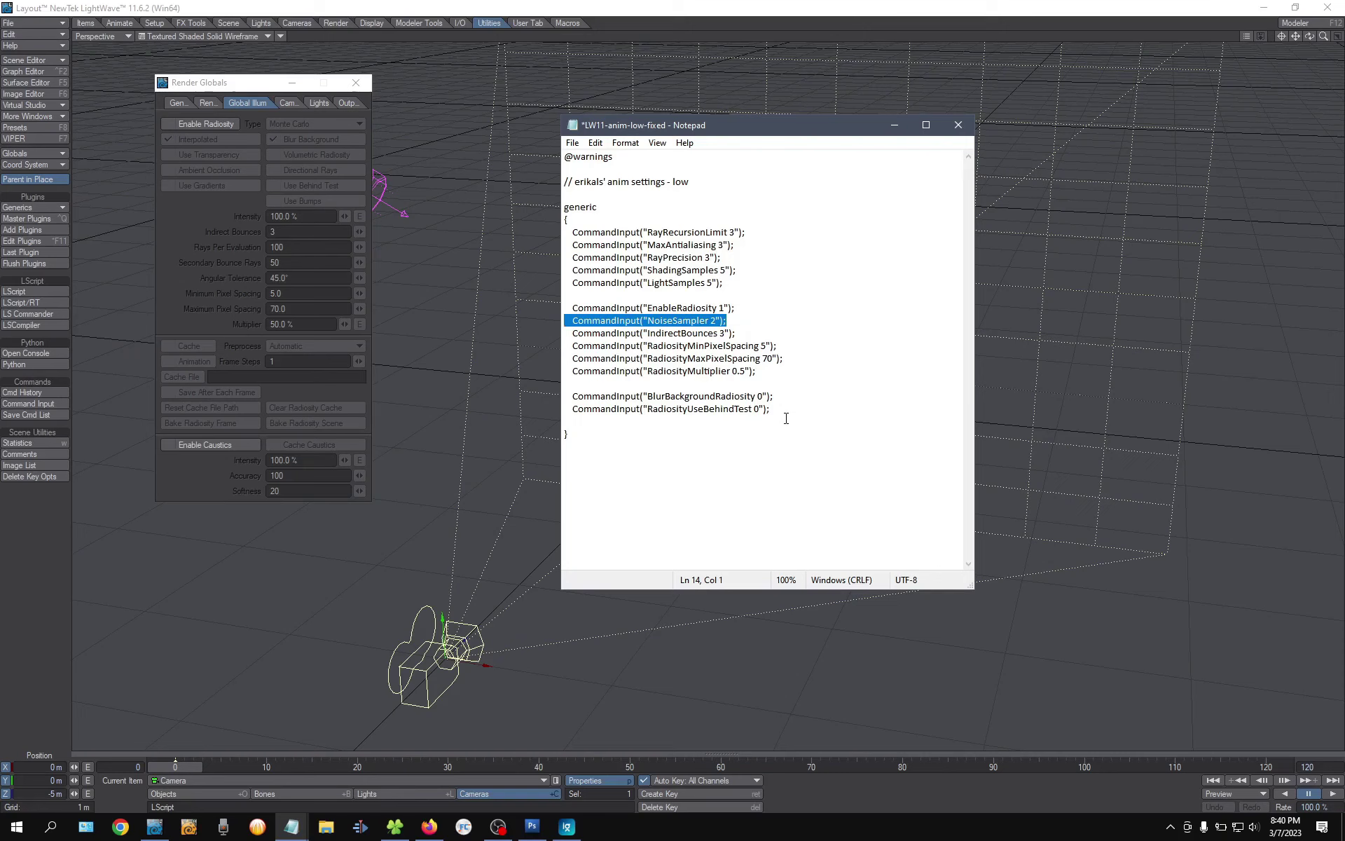
key(ctrl+x)
key(Up)
key(Up)
key(ctrl+v)
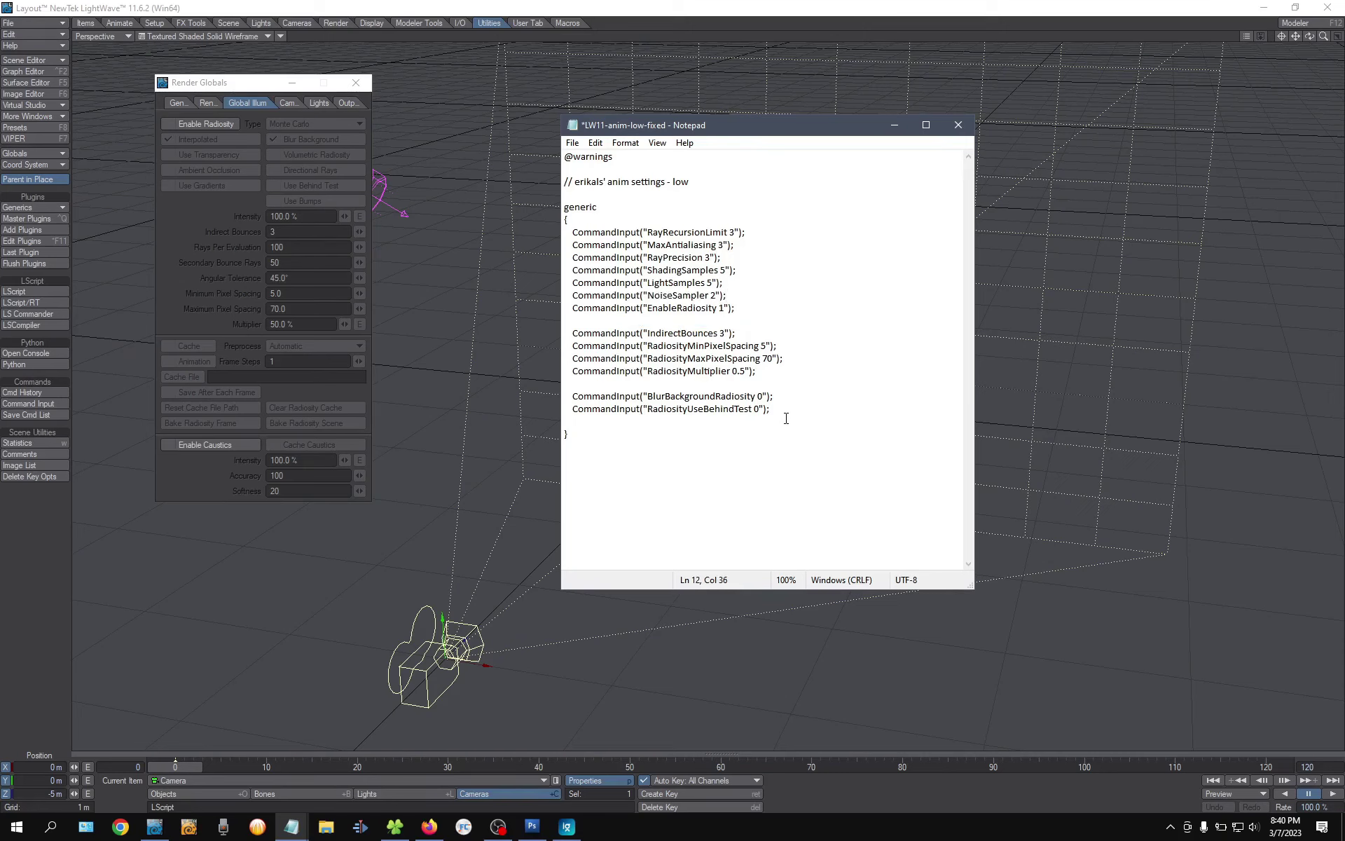
key(Home)
key(Return)
key(Return)
key(Down)
key(Delete)
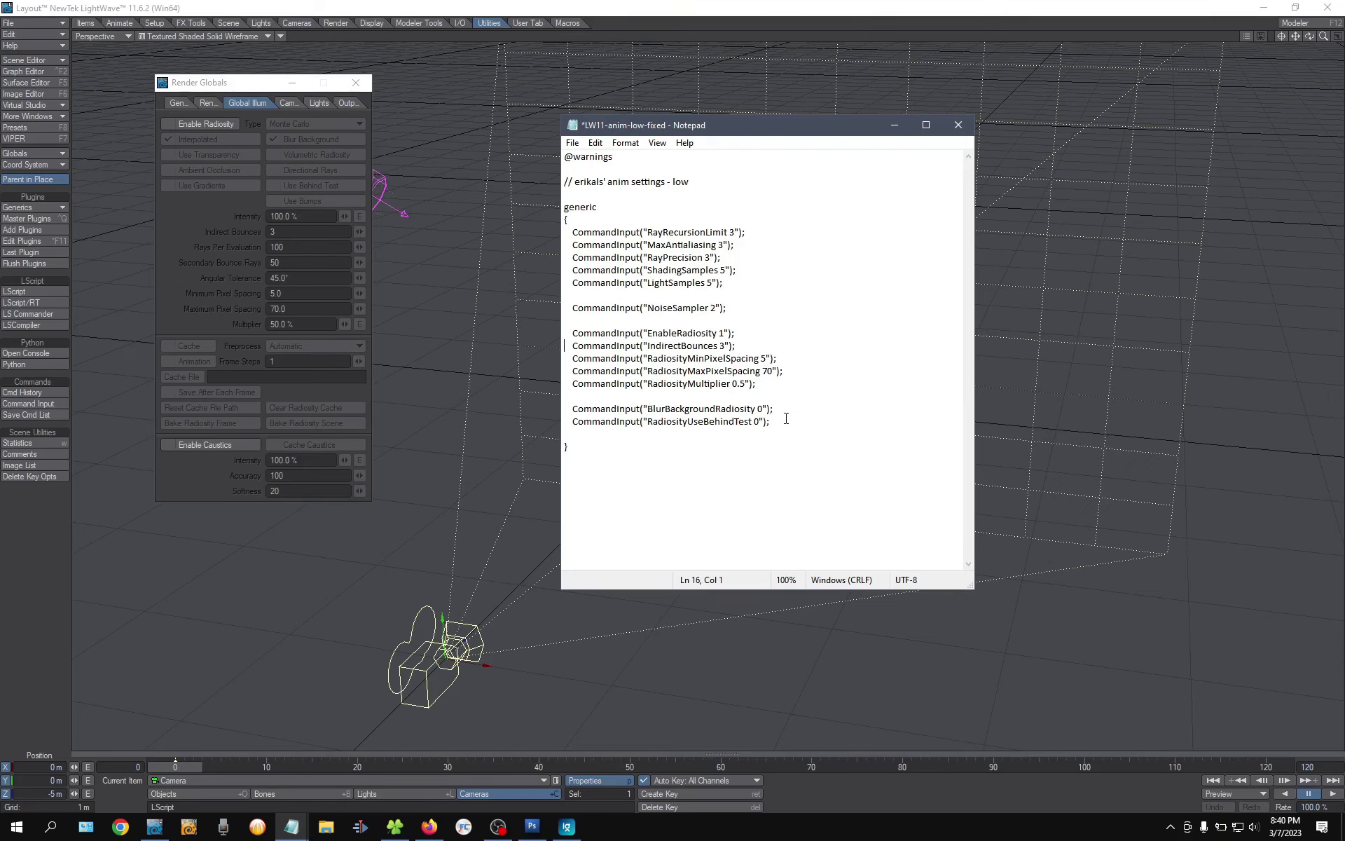
Move the BlurBackgroundRadiosity and RadiosityUseBehindTest lines directly after EnableRadiosity 1
key(Down)
key(Down)
key(Down)
click(786, 421)
key(shift+Home)
key(shift+Up)
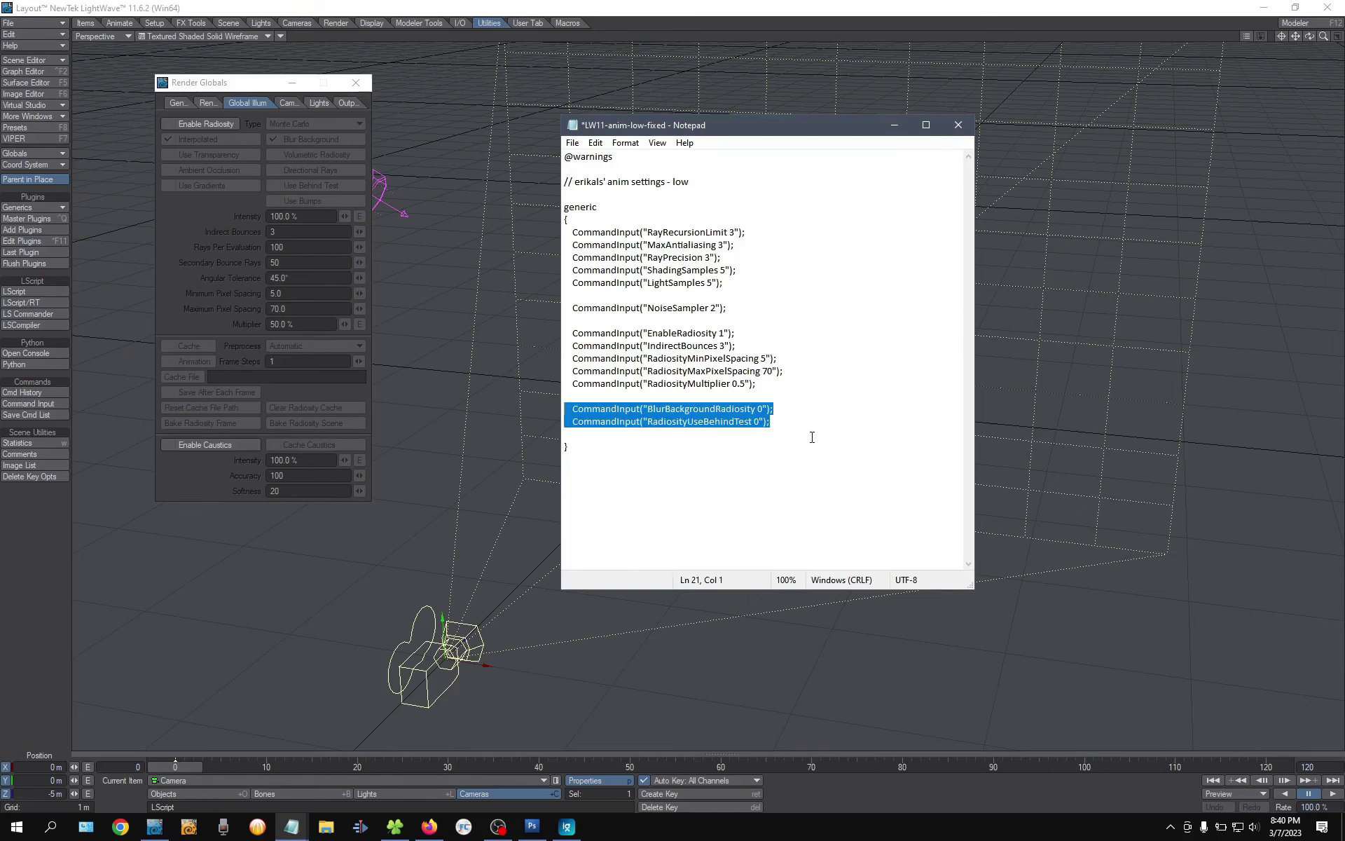
key(Delete)
key(Up)
key(Up)
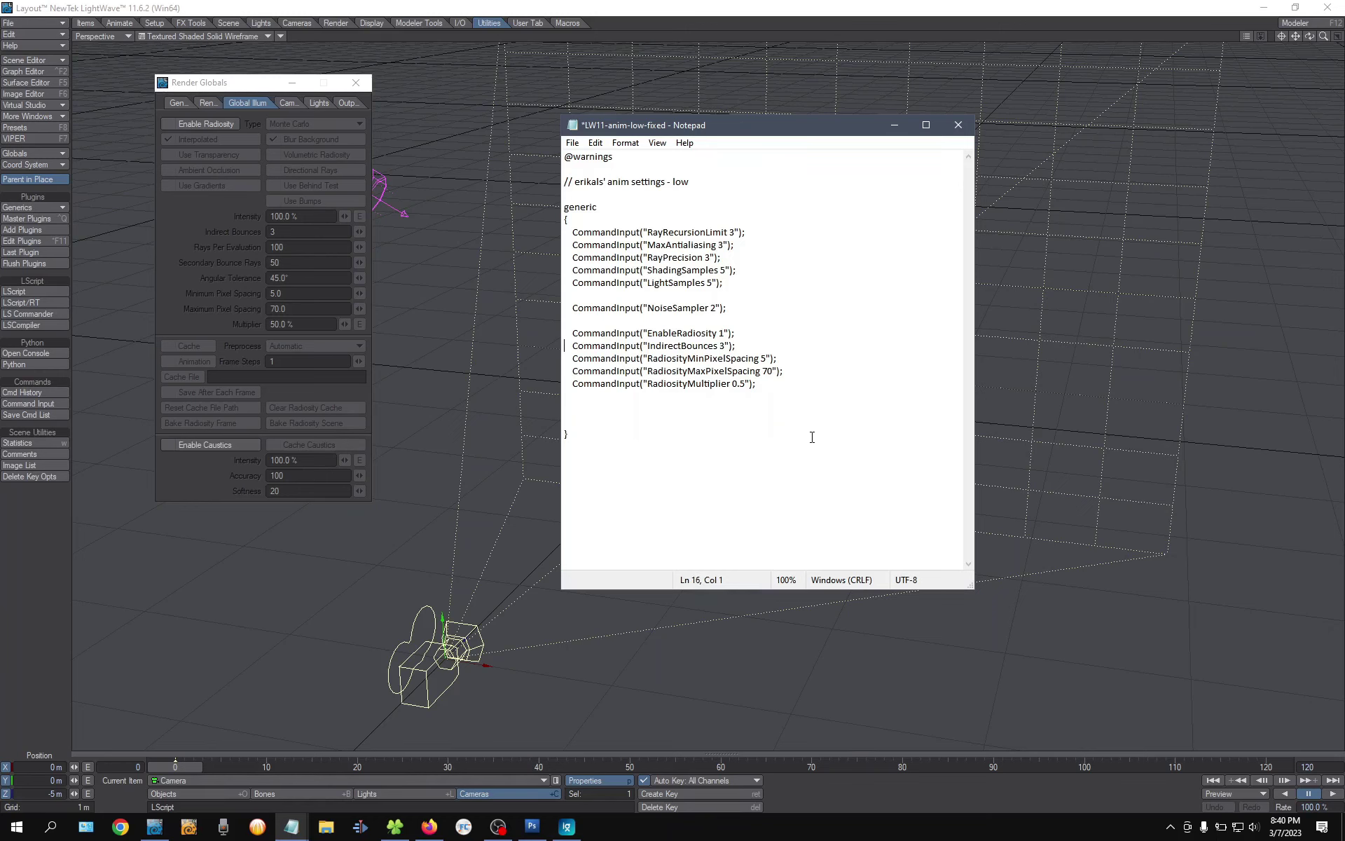
key(ctrl+v)
key(Return)
key(Return)
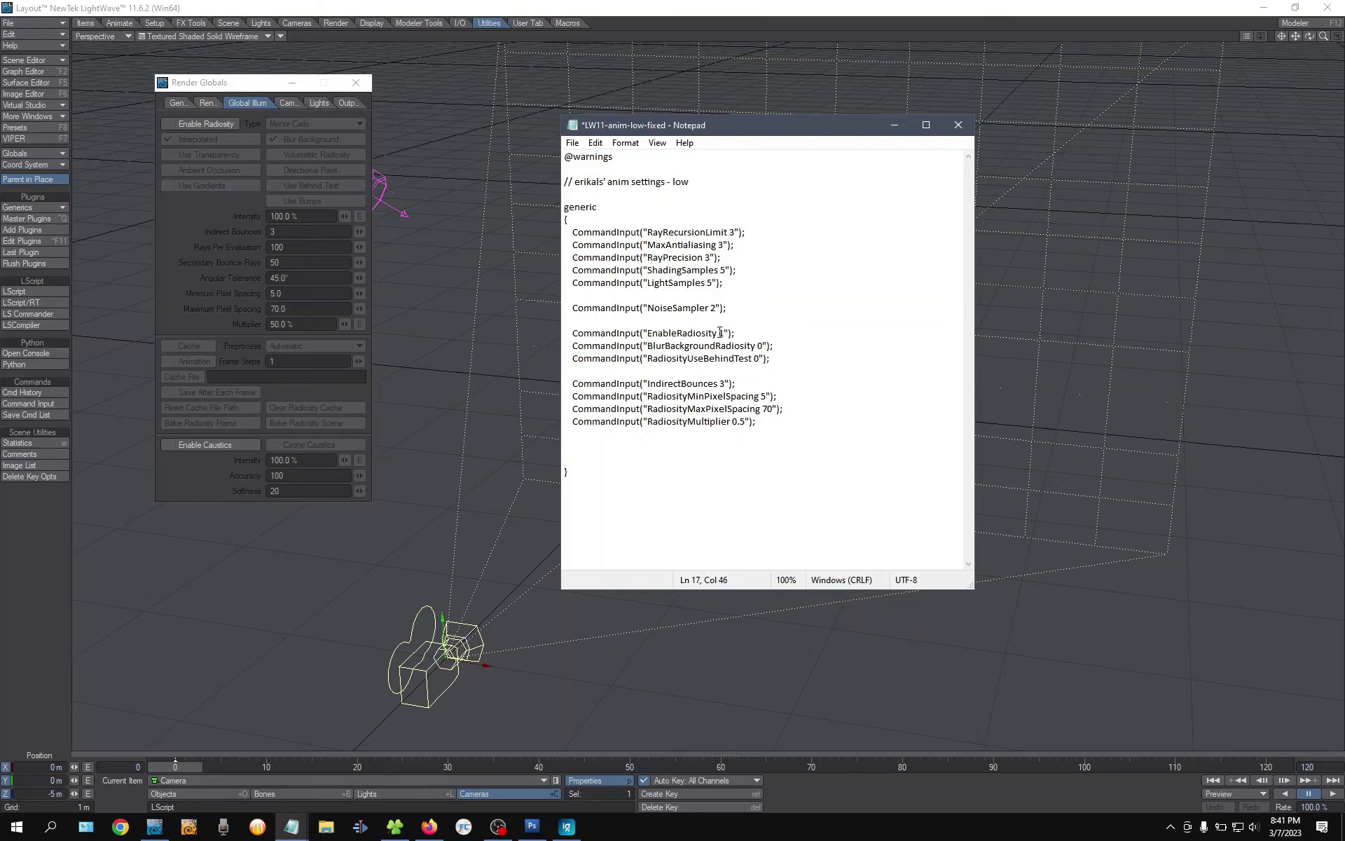
double_click(721, 333)
text(1)
Save the edited script in Notepad and switch back to LightWave Layout
click(768, 424)
click(571, 143)
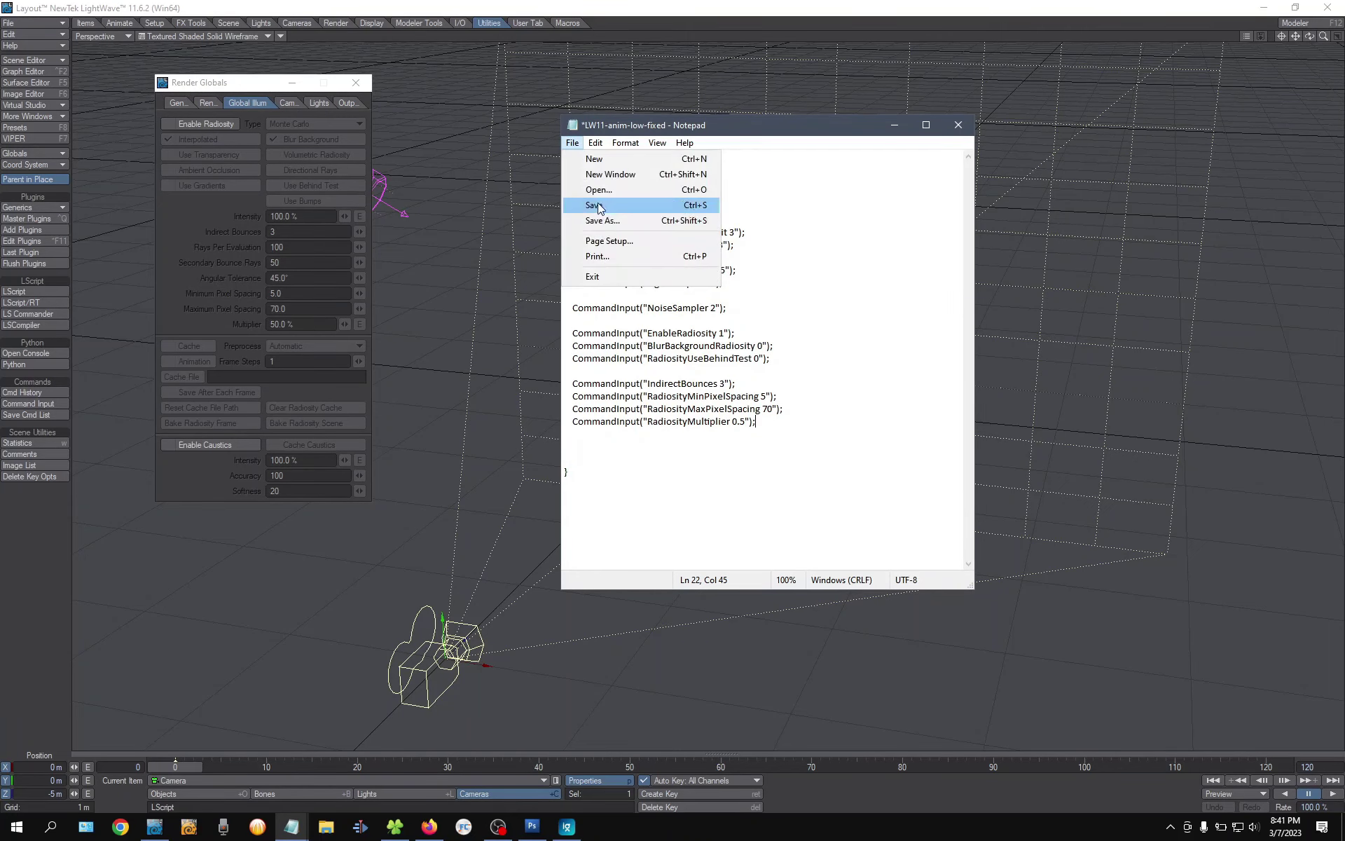
click(589, 206)
click(195, 245)
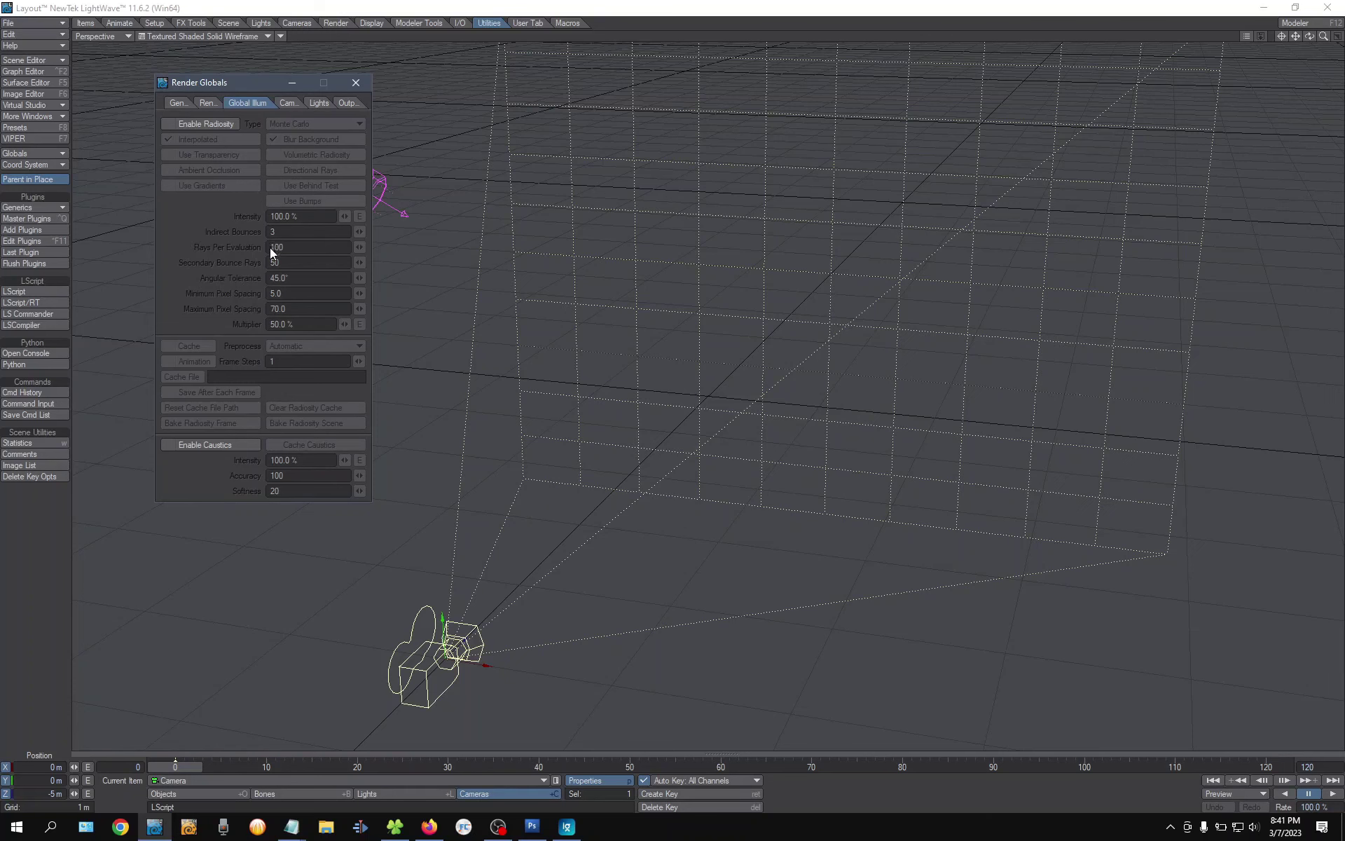
Run LW11-anim-low-fixed via LScript, dismiss the radiosity error, and run it again
click(32, 293)
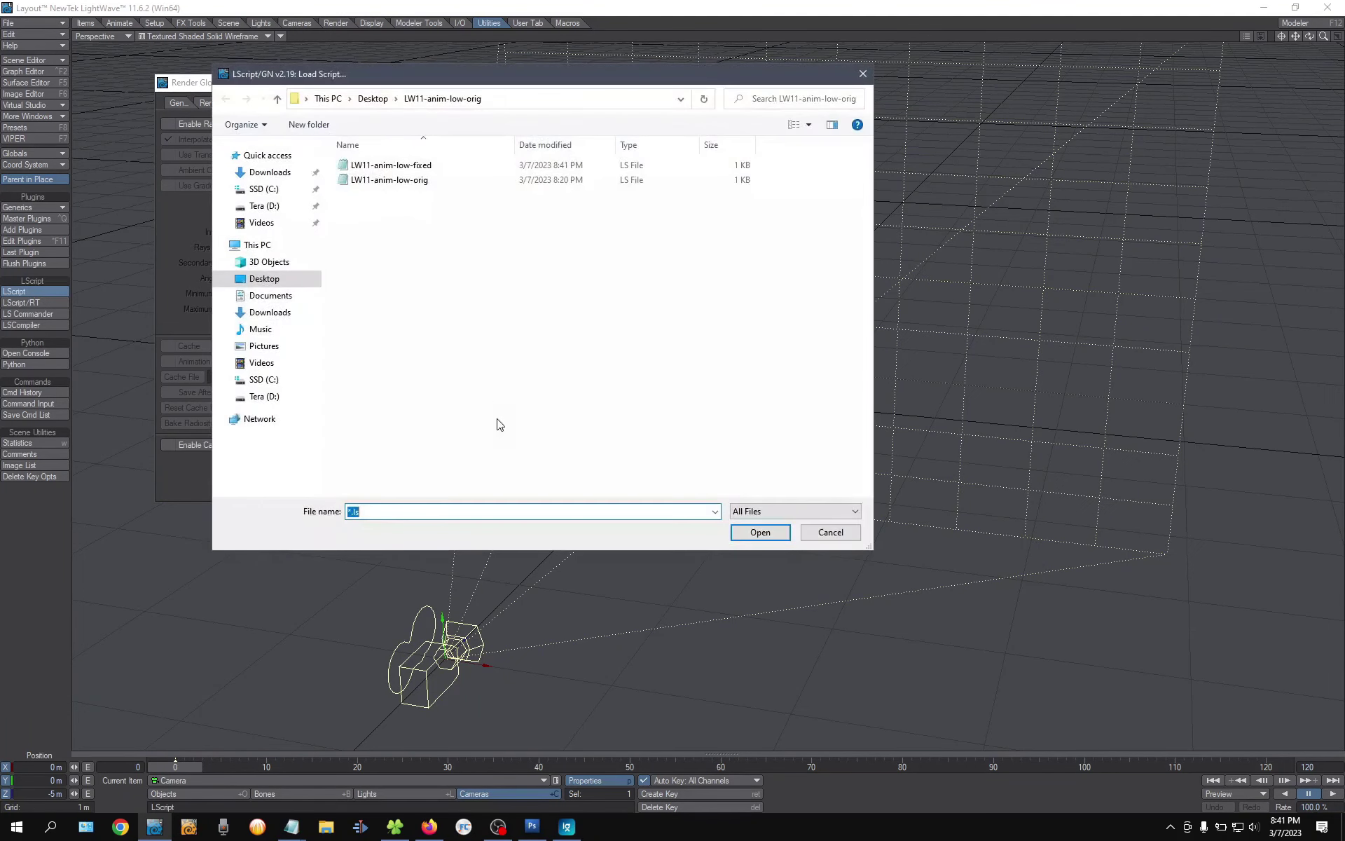
double_click(418, 169)
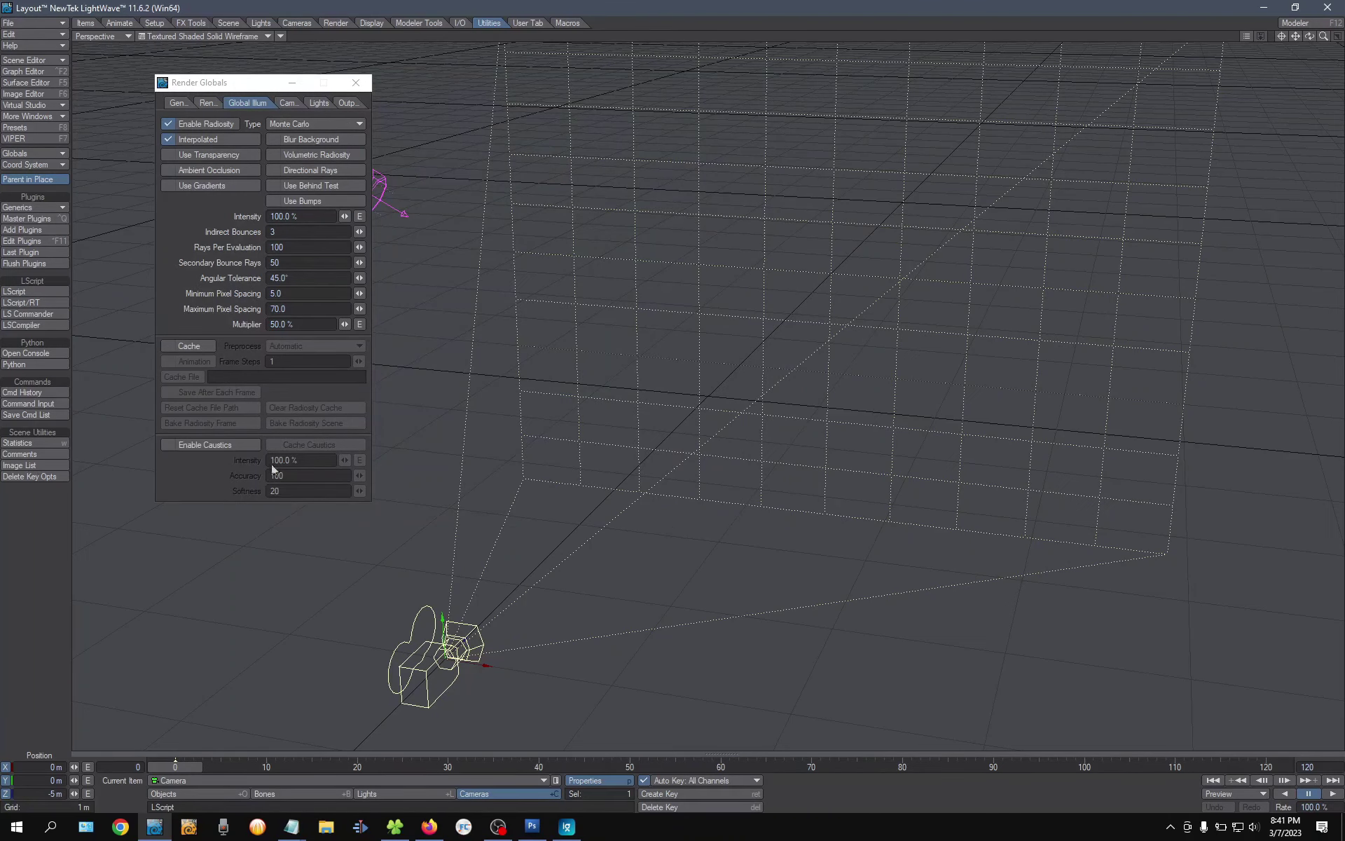
click(30, 291)
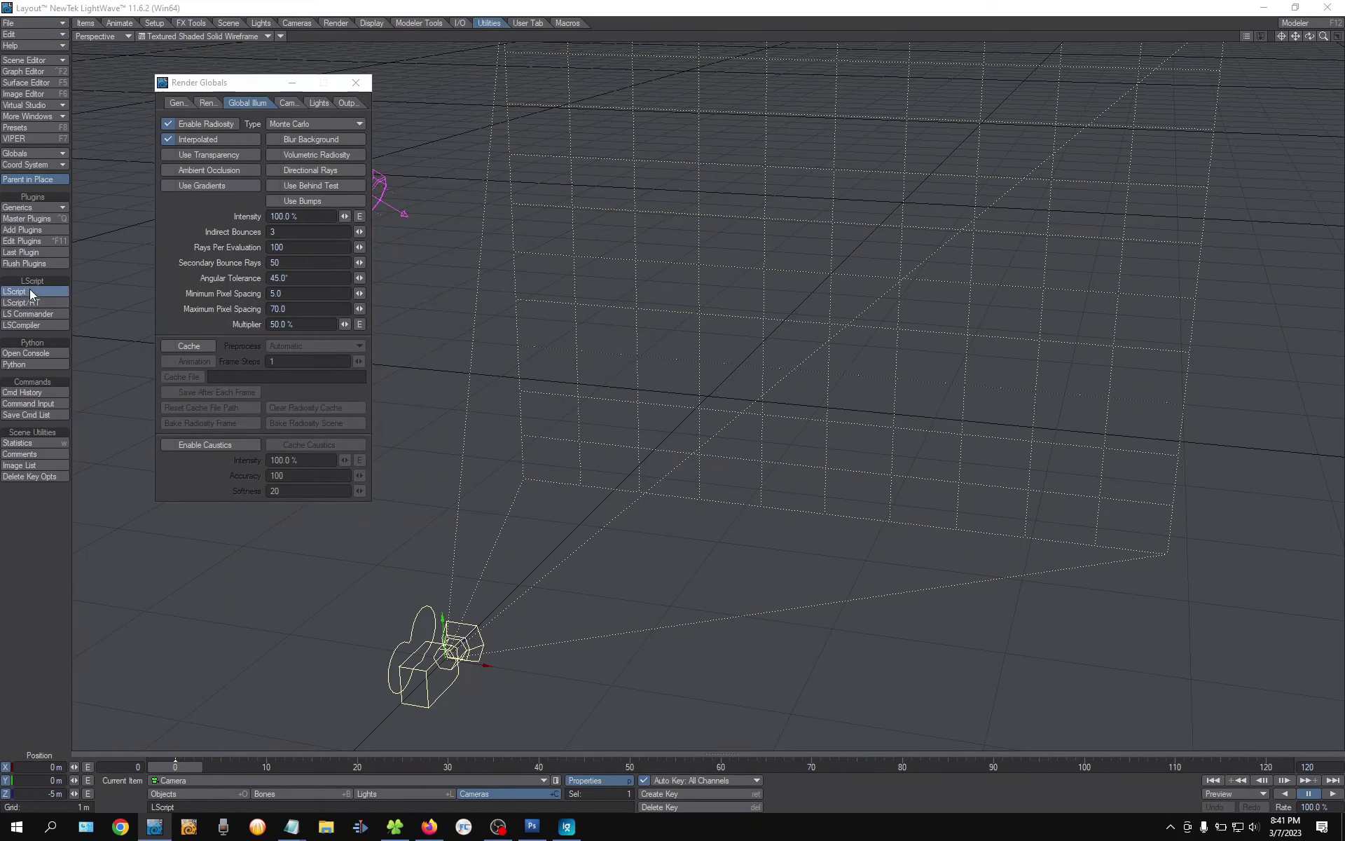
double_click(432, 168)
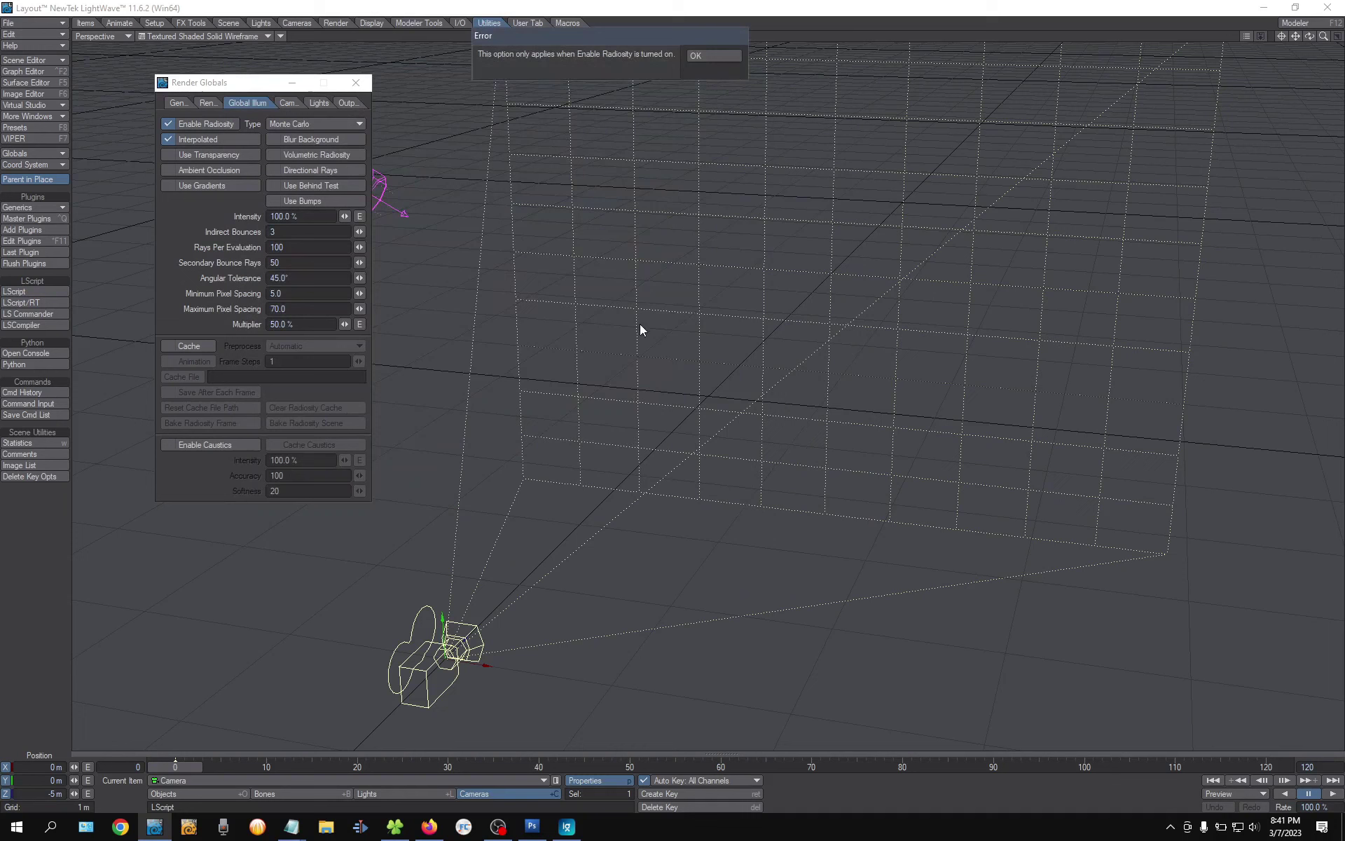
click(697, 55)
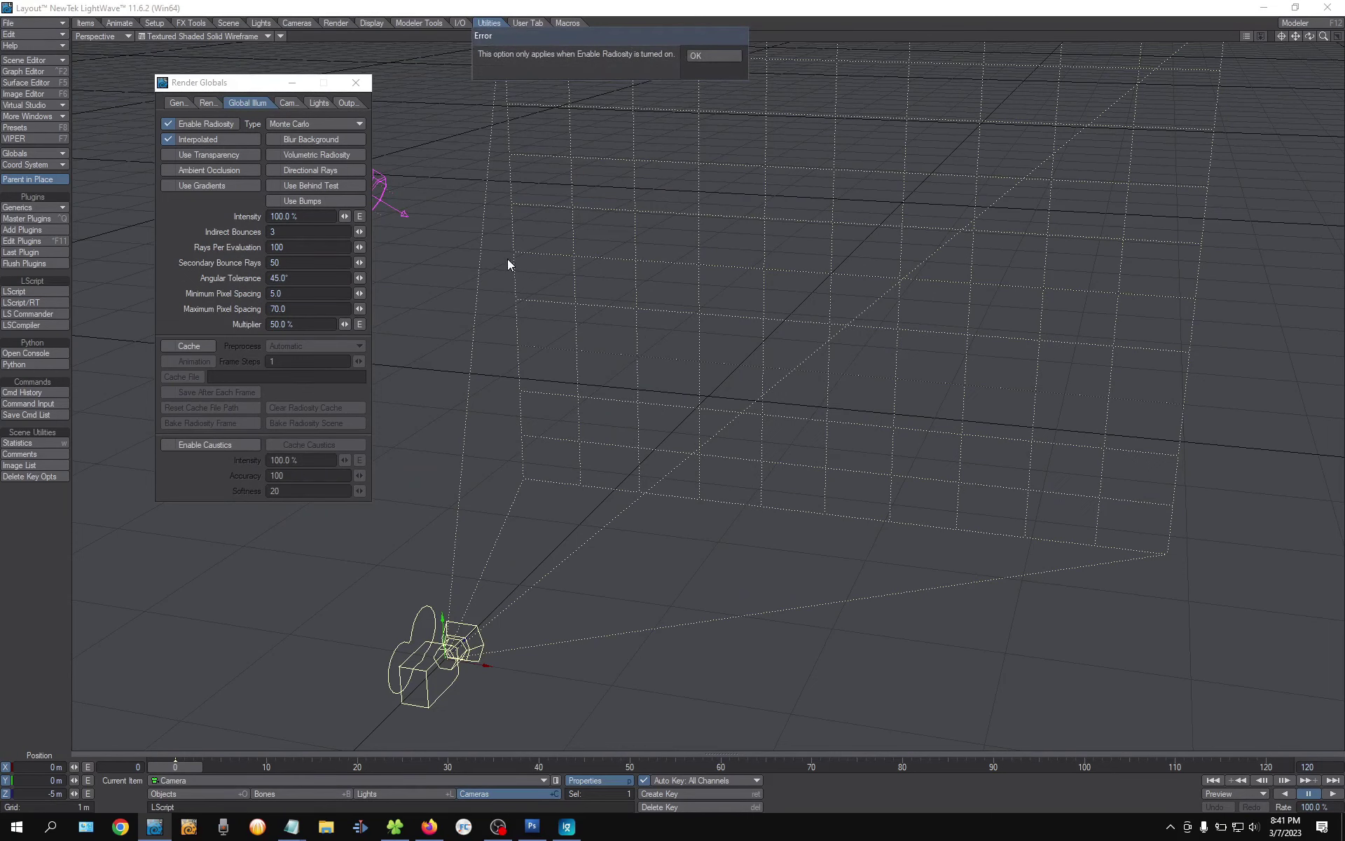
click(711, 58)
click(709, 52)
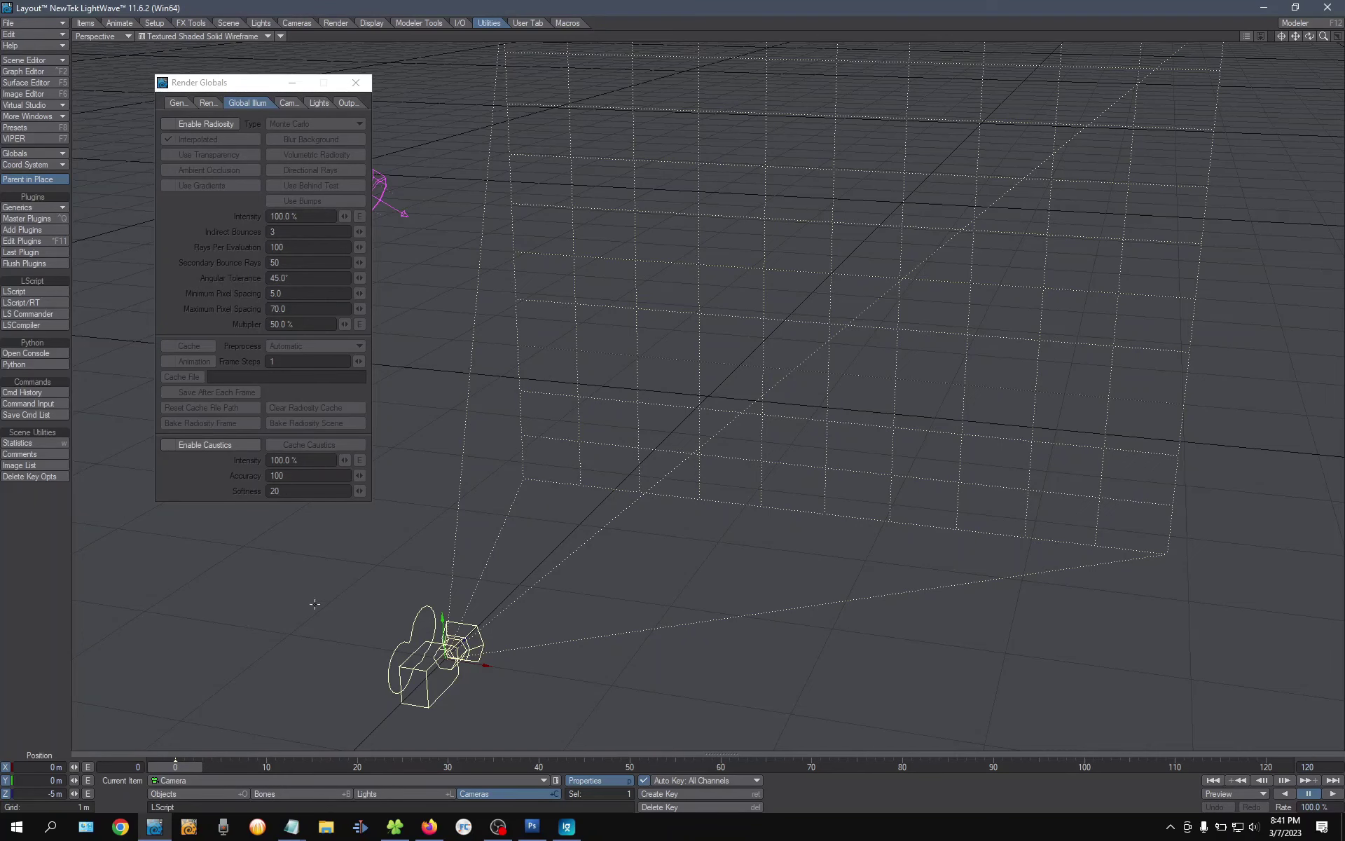
click(20, 292)
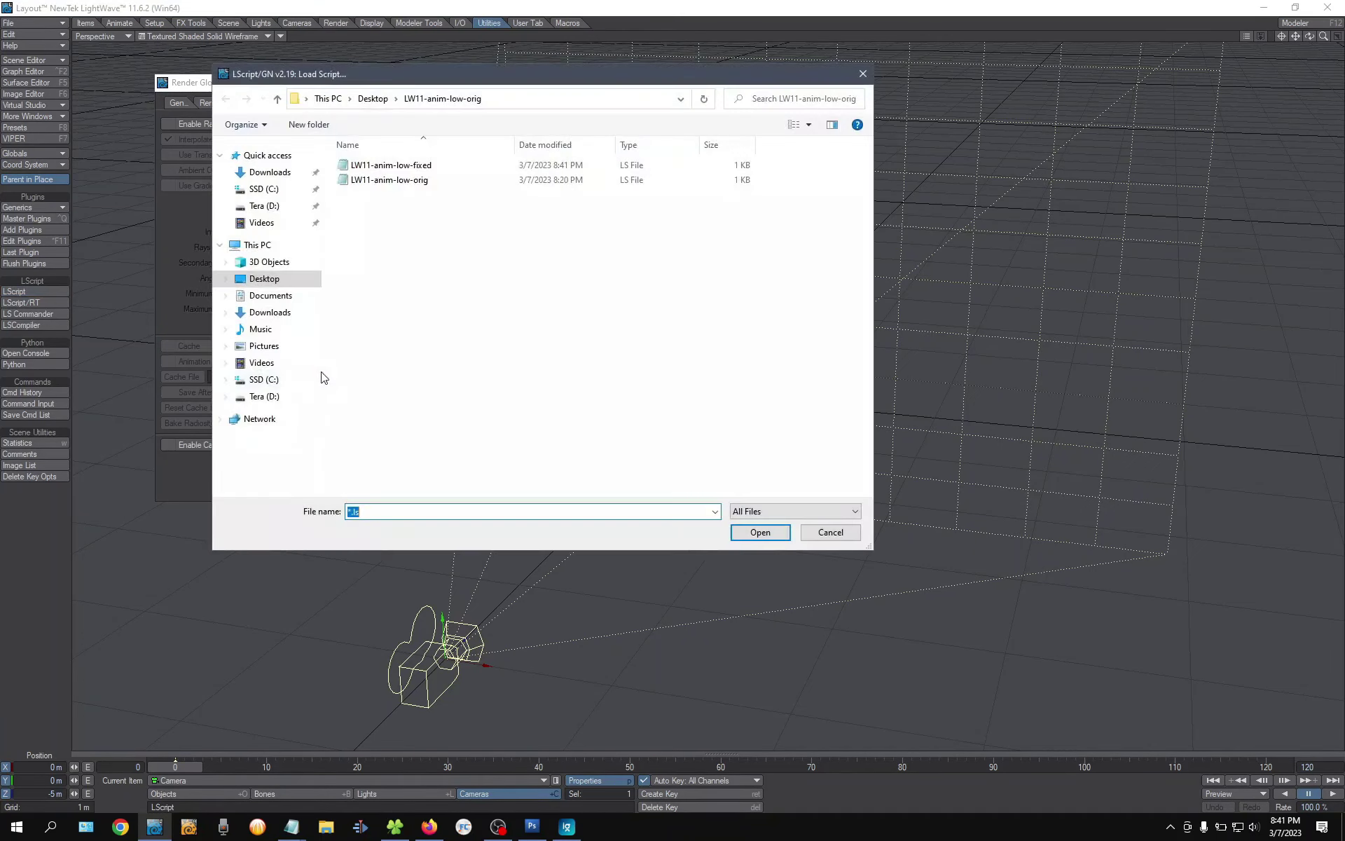
double_click(409, 173)
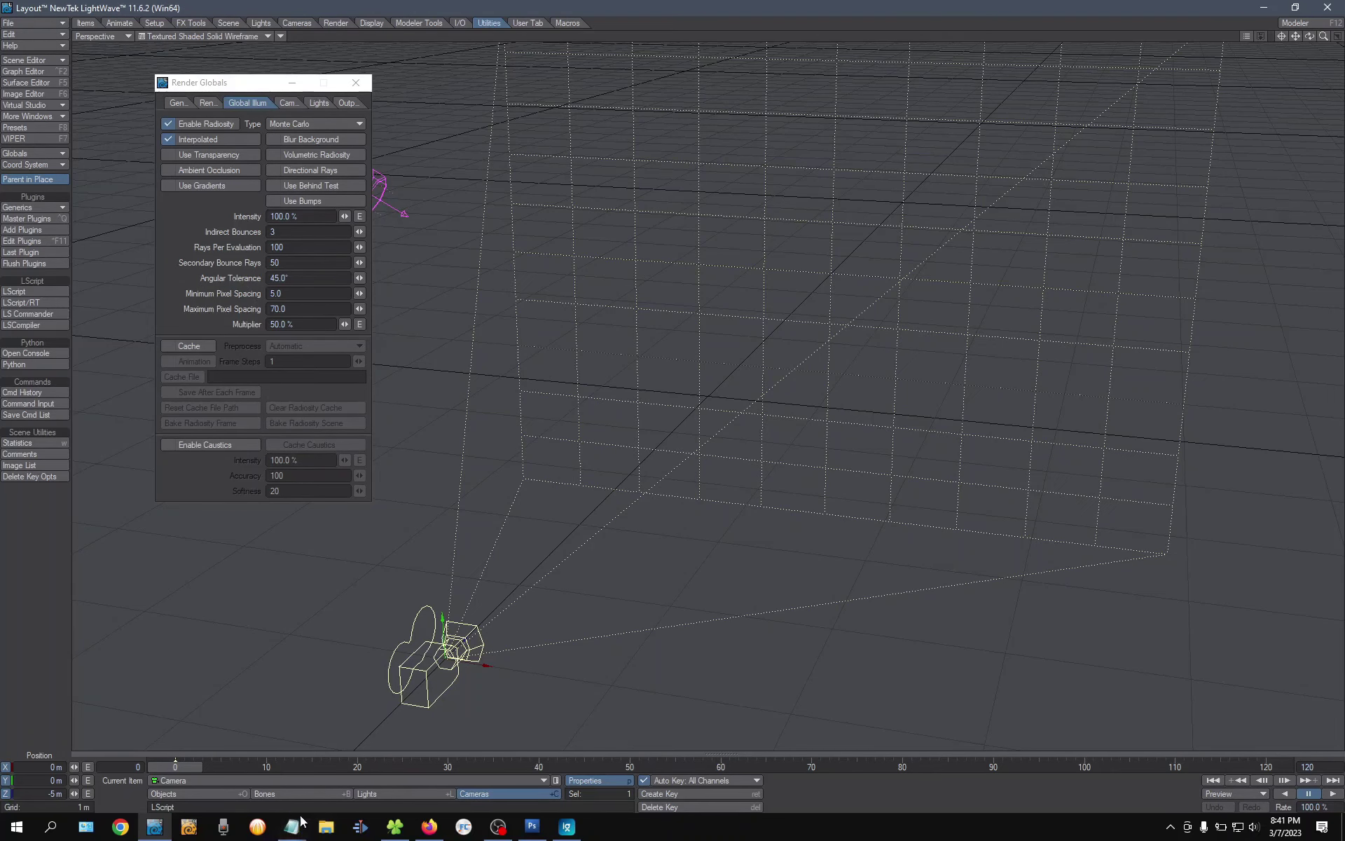
Comment out the CommandInput EnableRadiosity 1 line with // in the fixed script
click(290, 826)
click(315, 753)
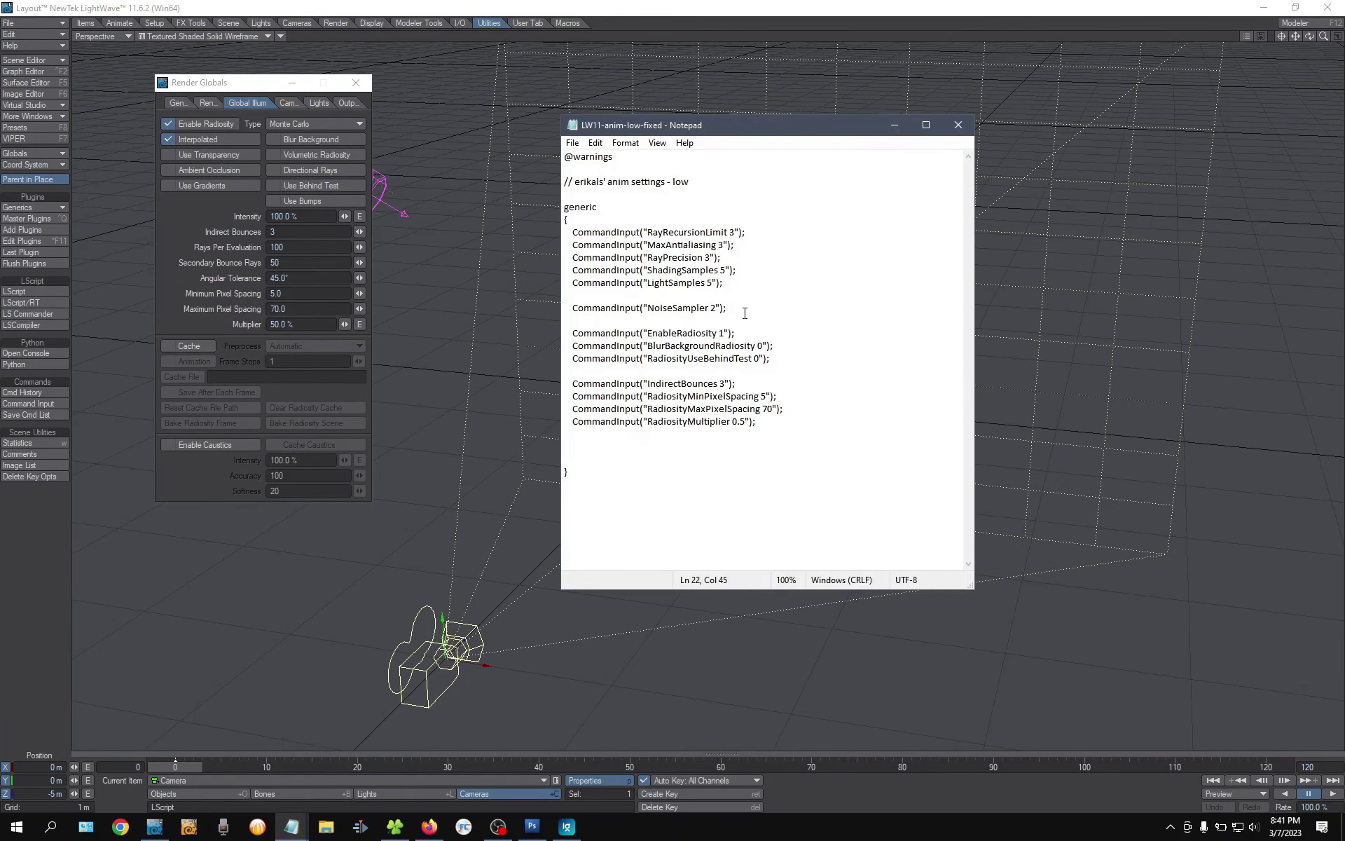
double_click(719, 333)
key(Home)
text(//)
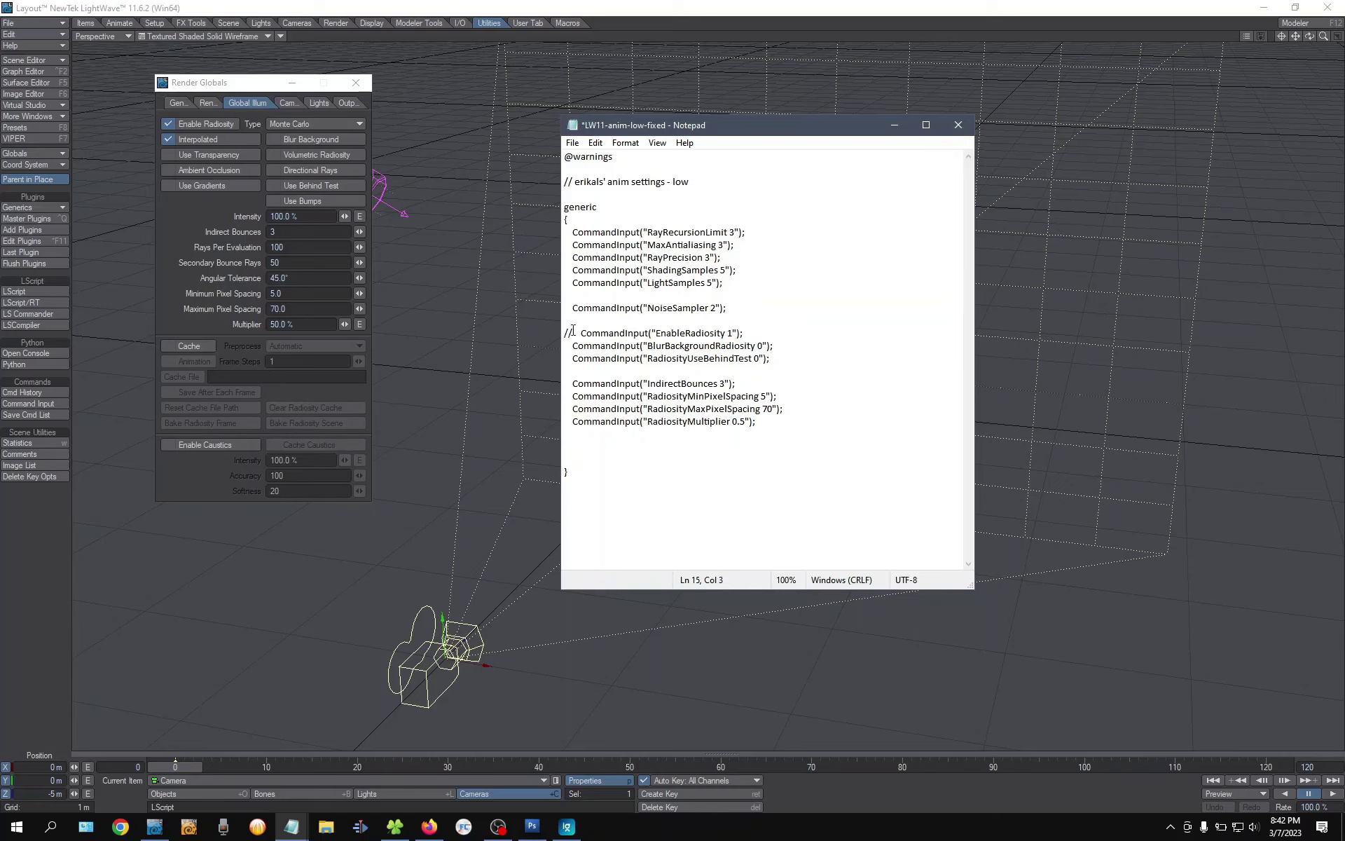
click(626, 333)
drag(747, 334, 565, 334)
click(624, 446)
Save the script and return to LightWave Layout
click(595, 143)
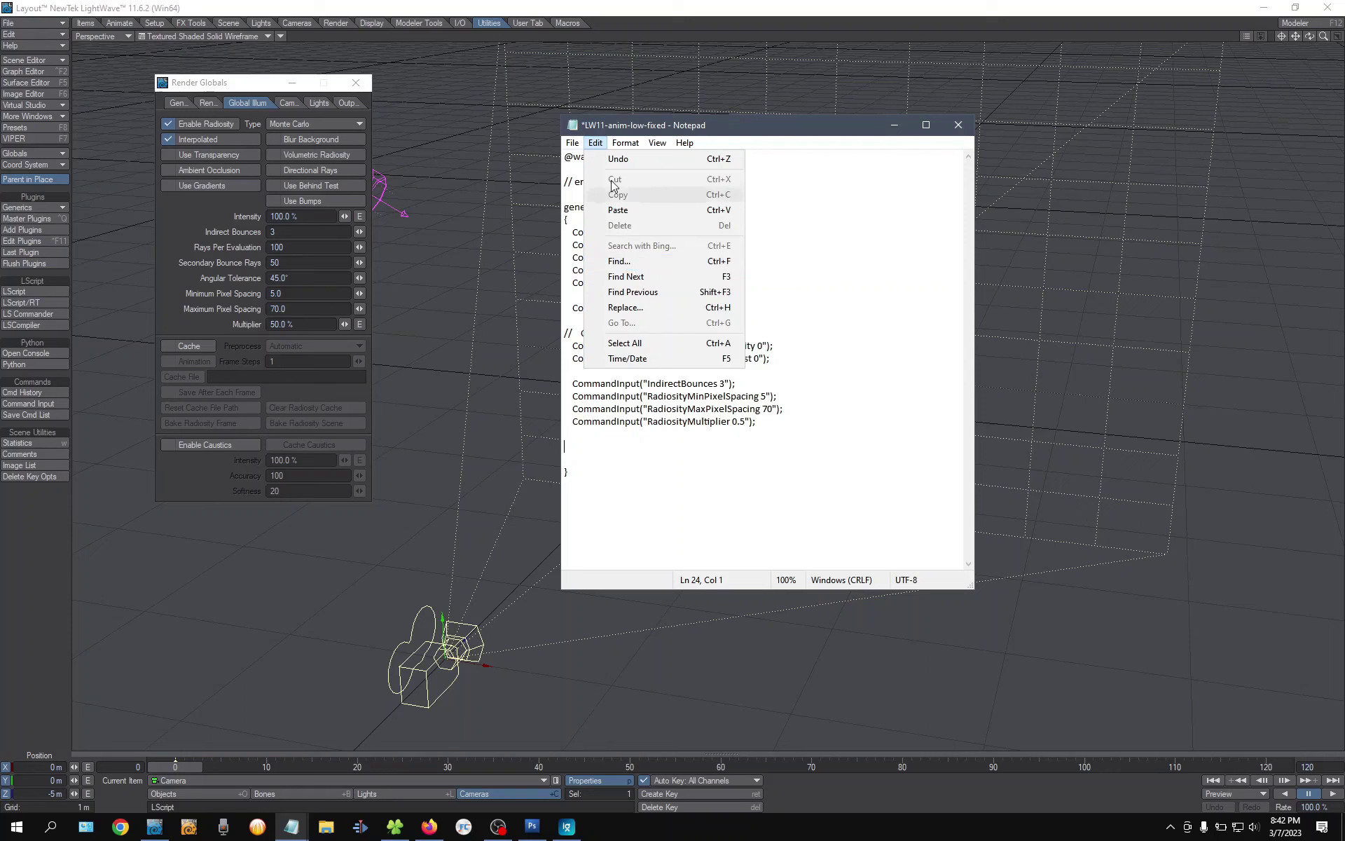
click(614, 210)
click(166, 313)
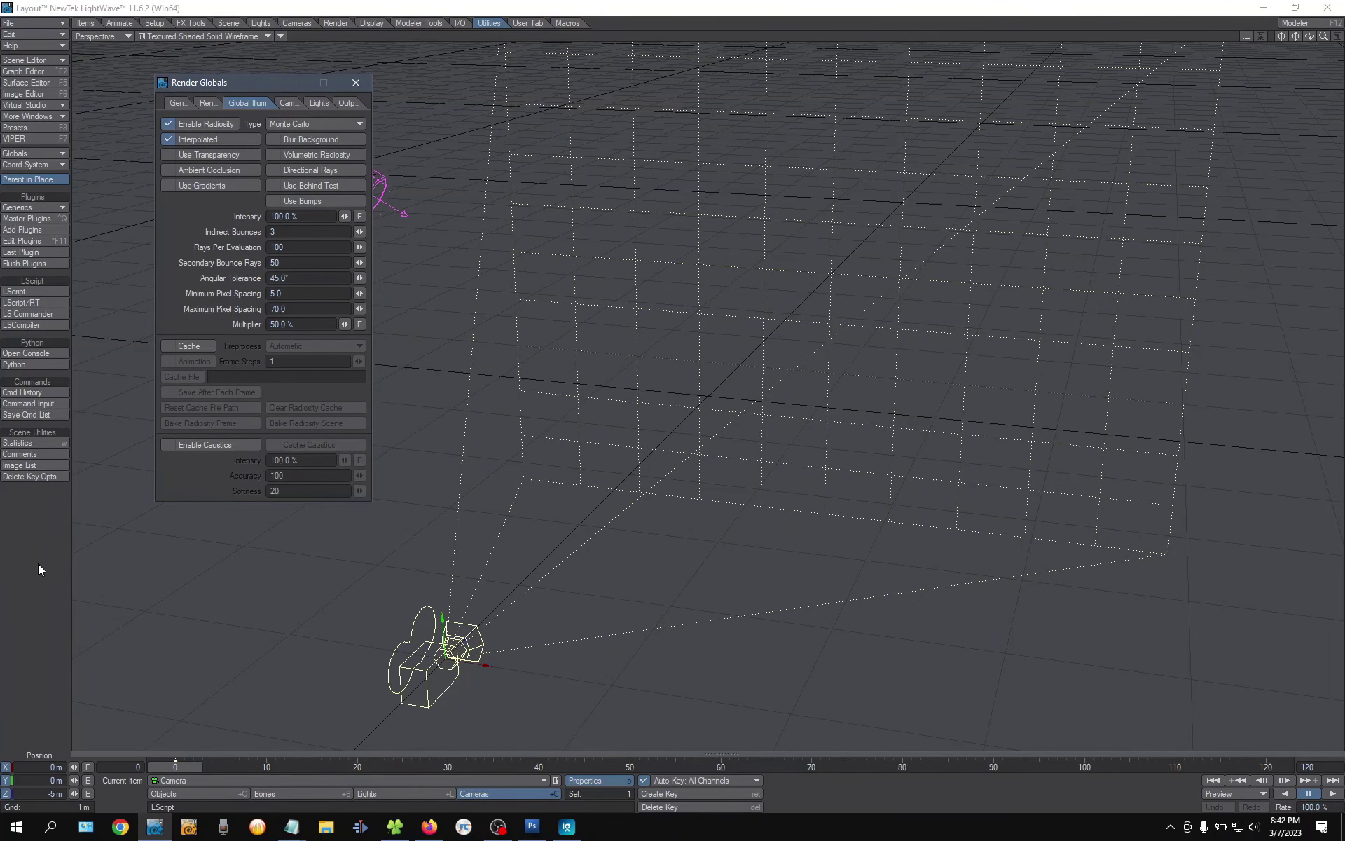
Run the fixed script, check the Render Globals tabs, and cancel the scene save prompt
click(32, 291)
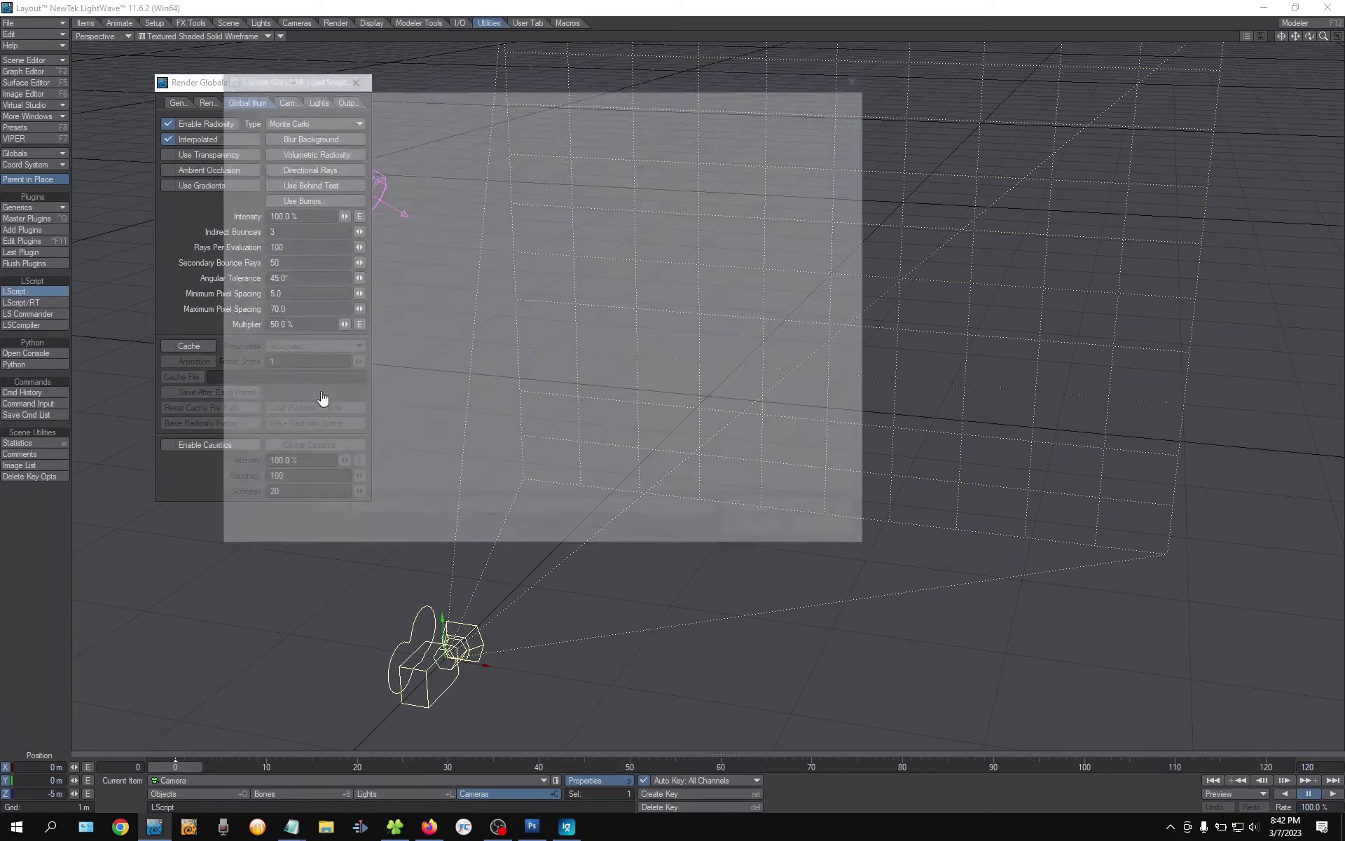
double_click(399, 177)
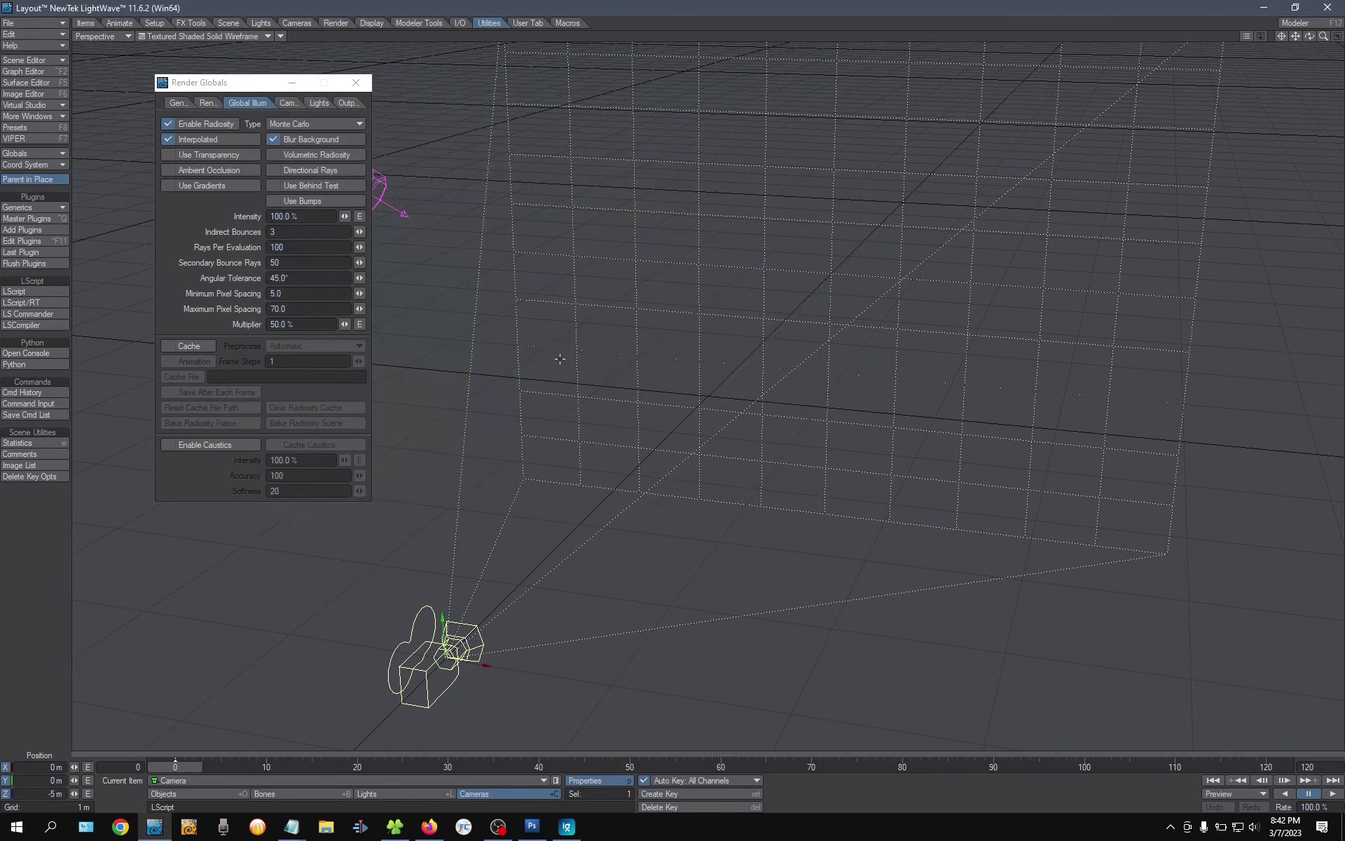
click(209, 102)
click(250, 103)
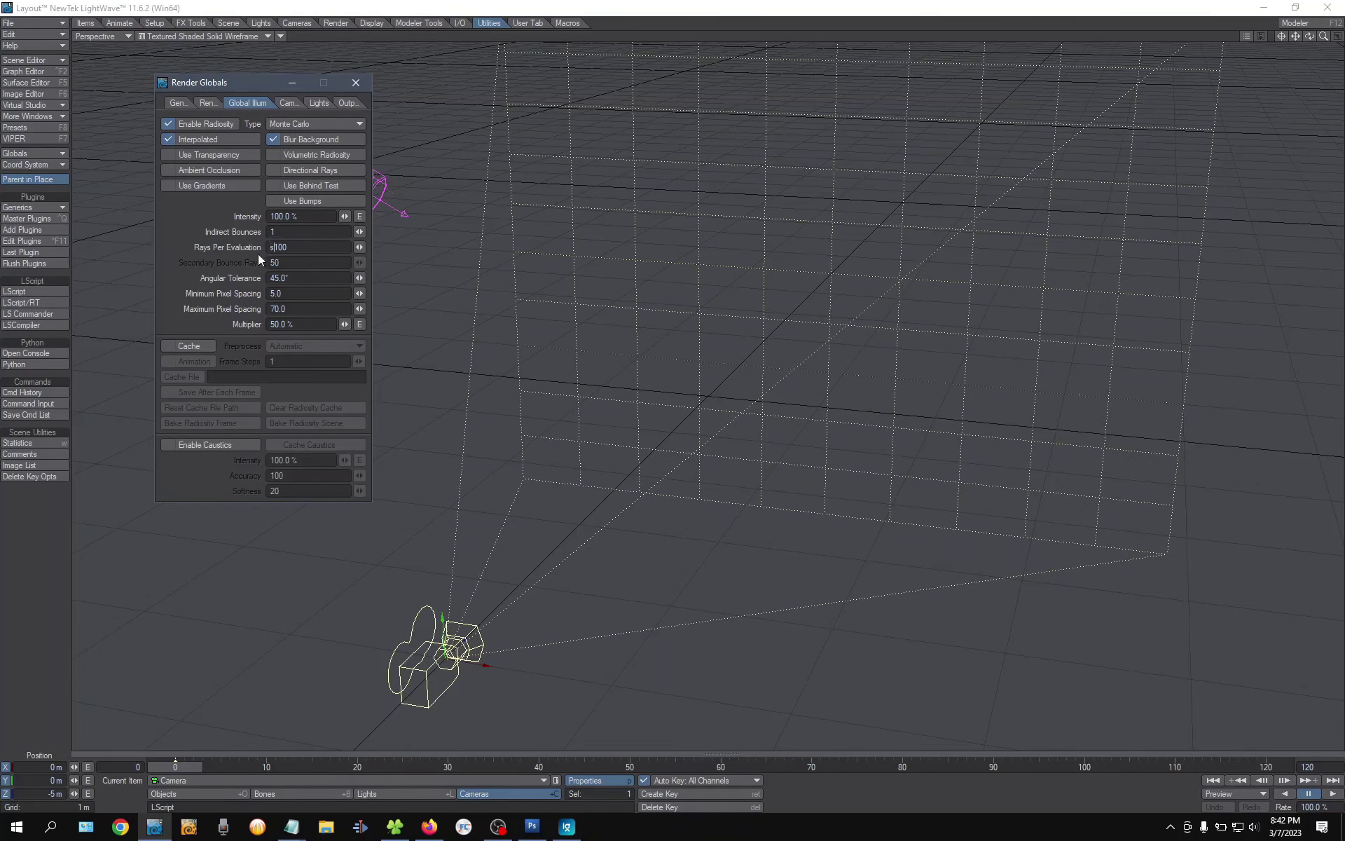
key(s)
click(783, 559)
click(36, 293)
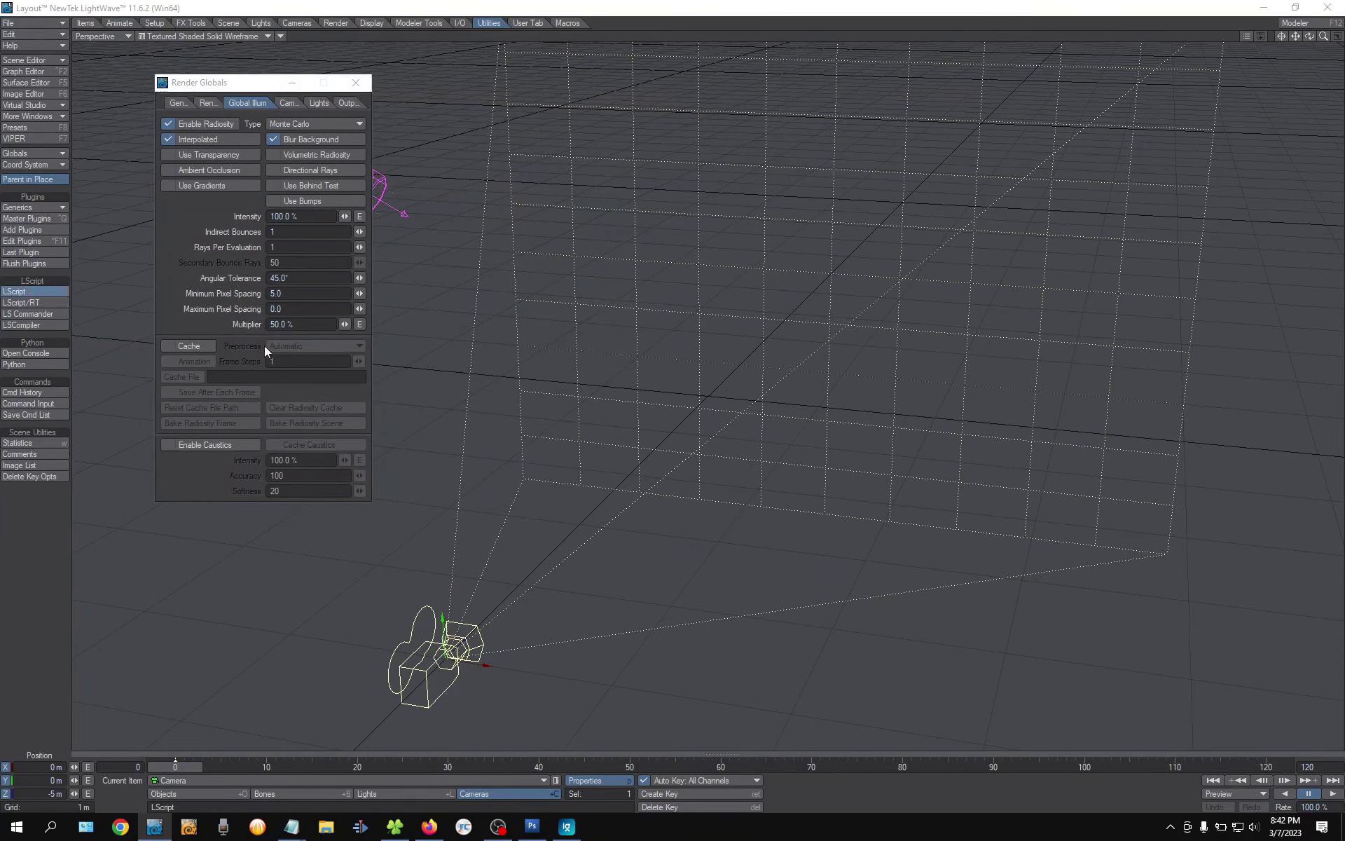
double_click(215, 118)
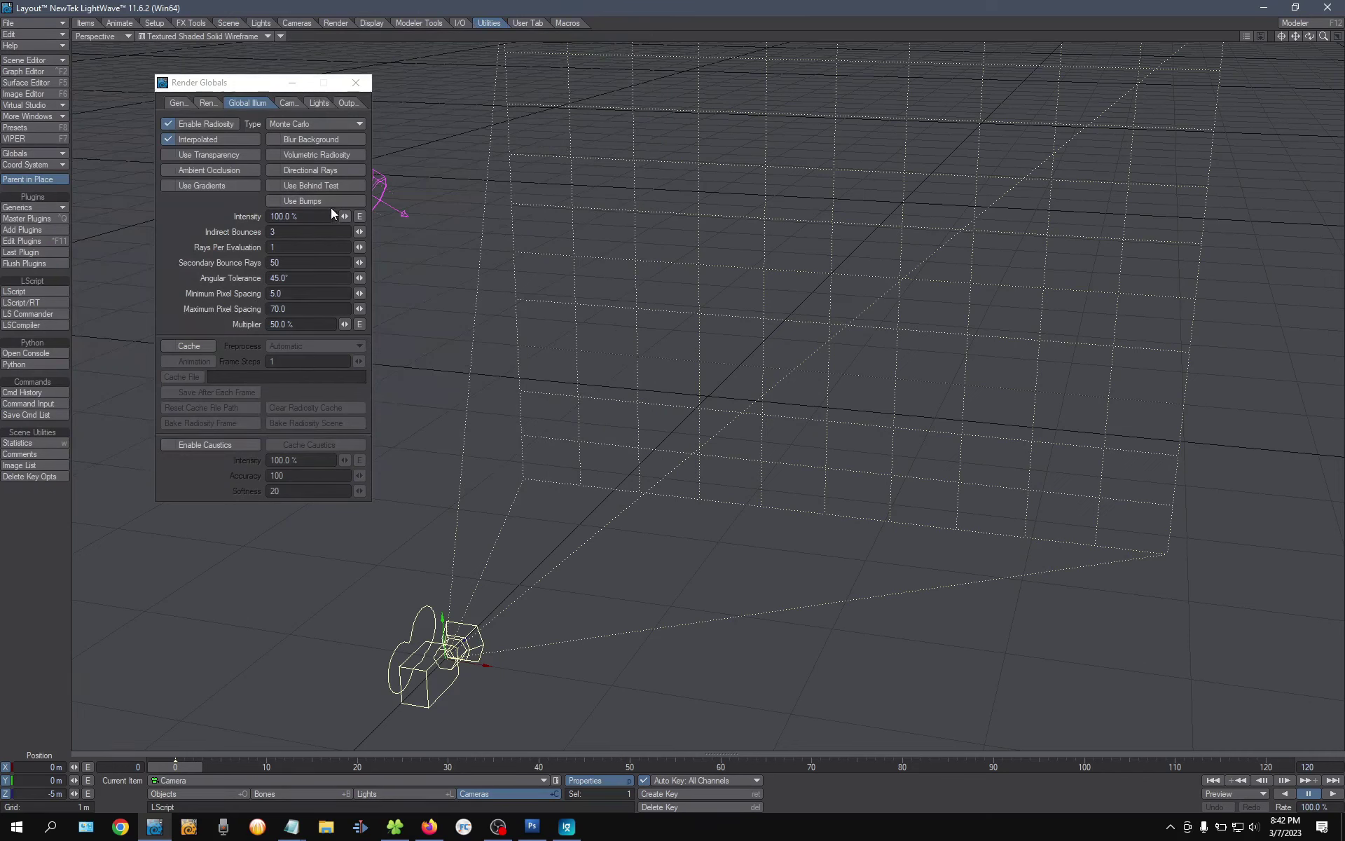
Set Indirect Bounces 1, Minimum Pixel Spacing 23 and Maximum 3 by hand in Render Globals
click(238, 236)
text(1)
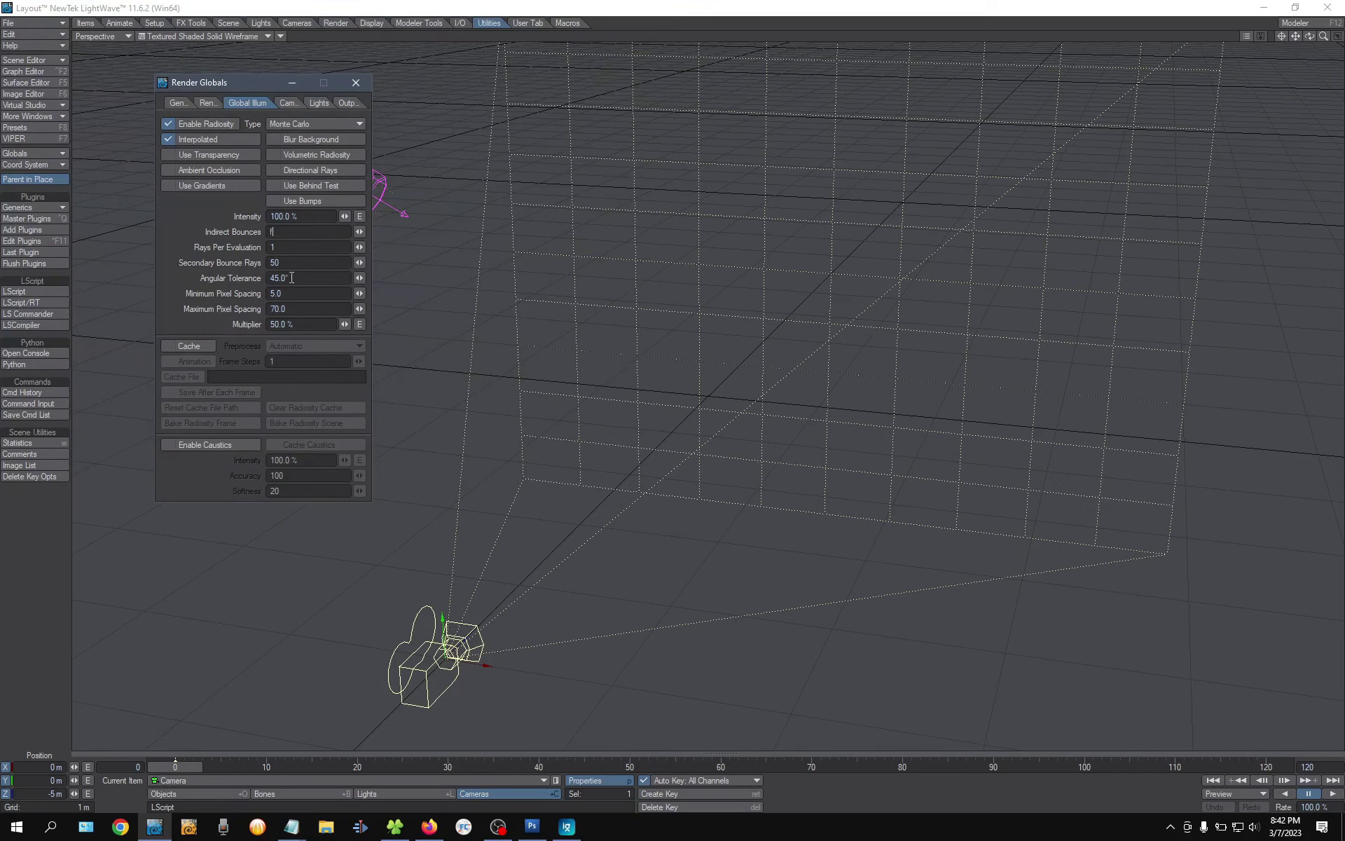
key(f)
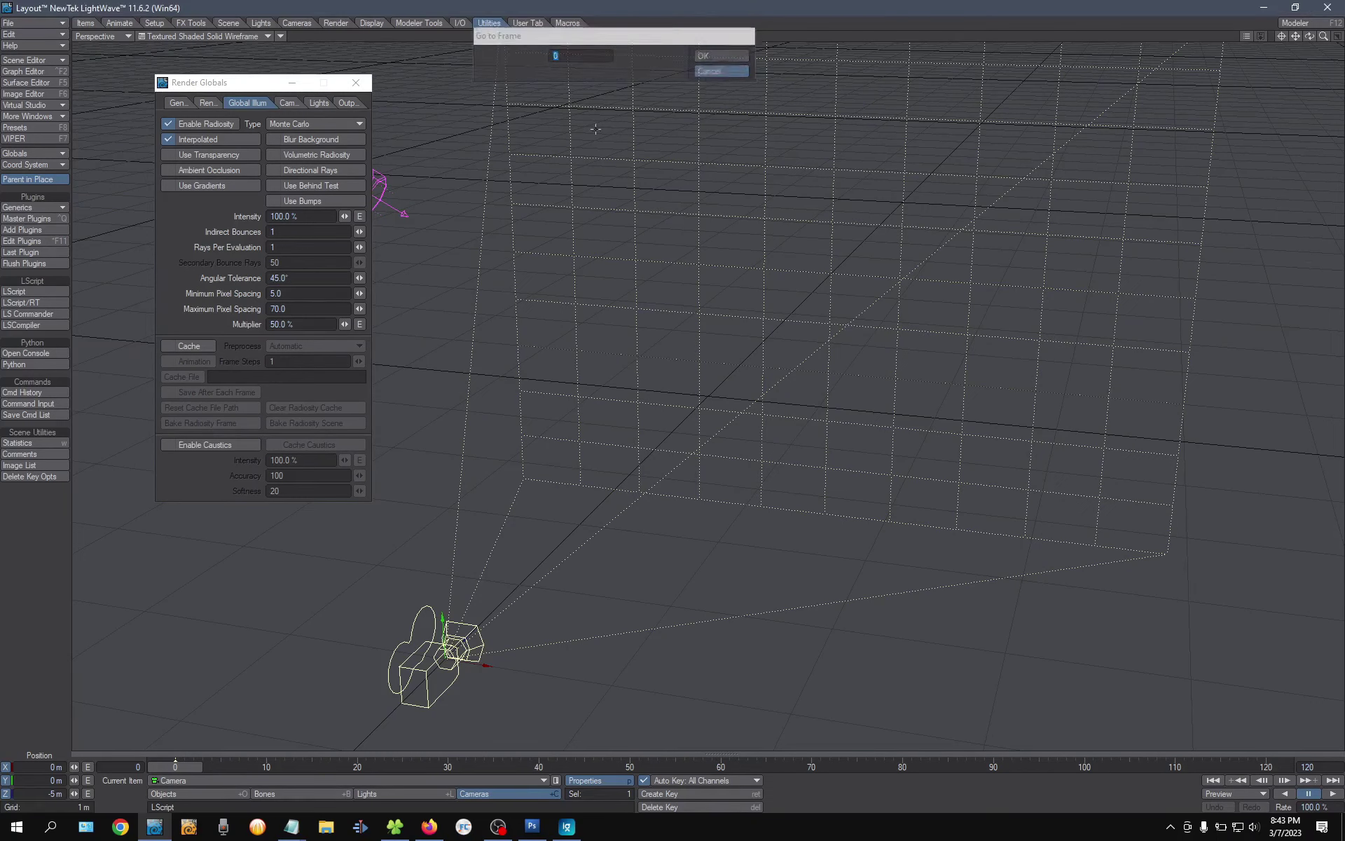
key(Escape)
click(276, 293)
text(23)
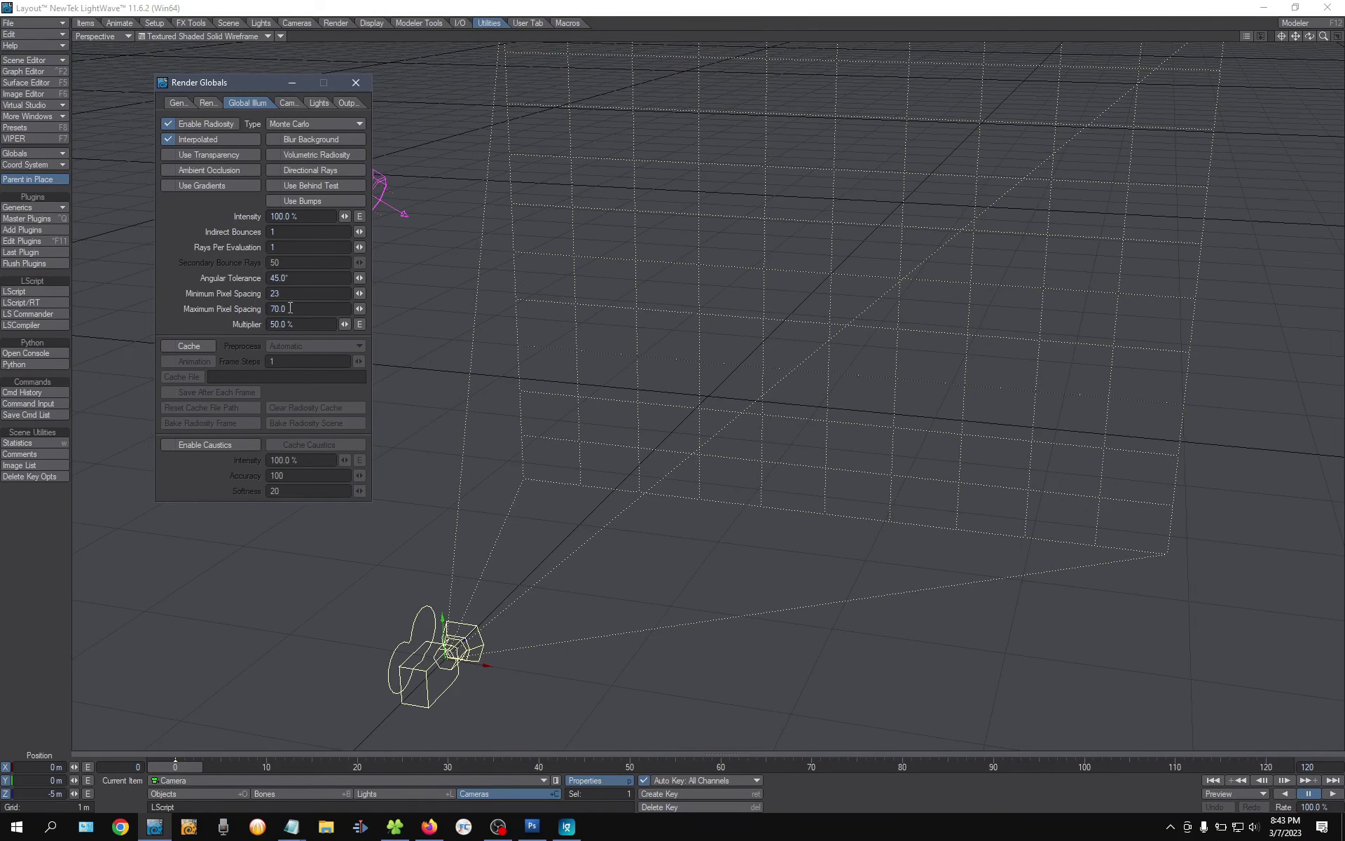
text(3)
key(Return)
click(31, 290)
Rerun LW11-anim-low-fixed to restore the radiosity values, then uncheck Enable Radiosity
click(209, 119)
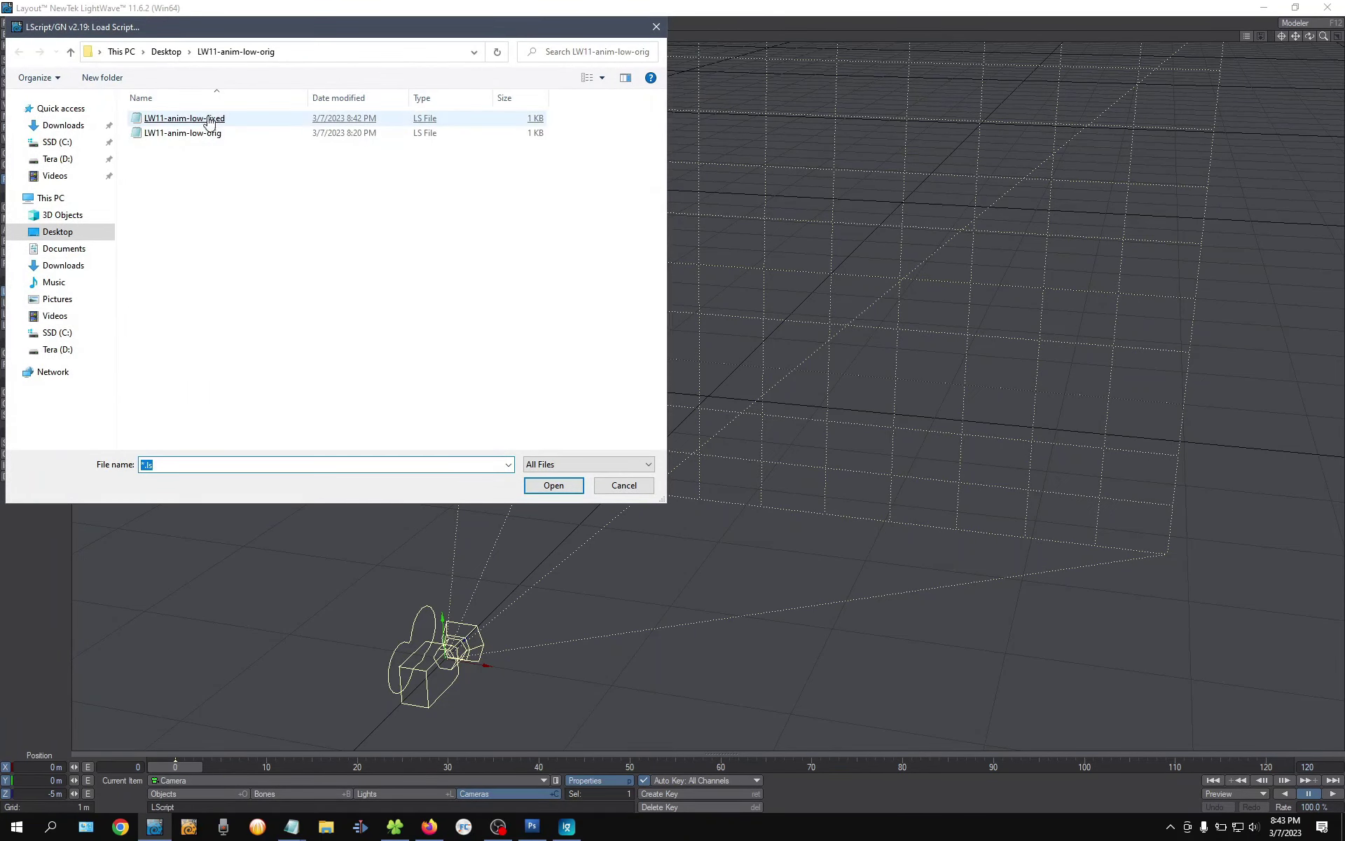
double_click(208, 119)
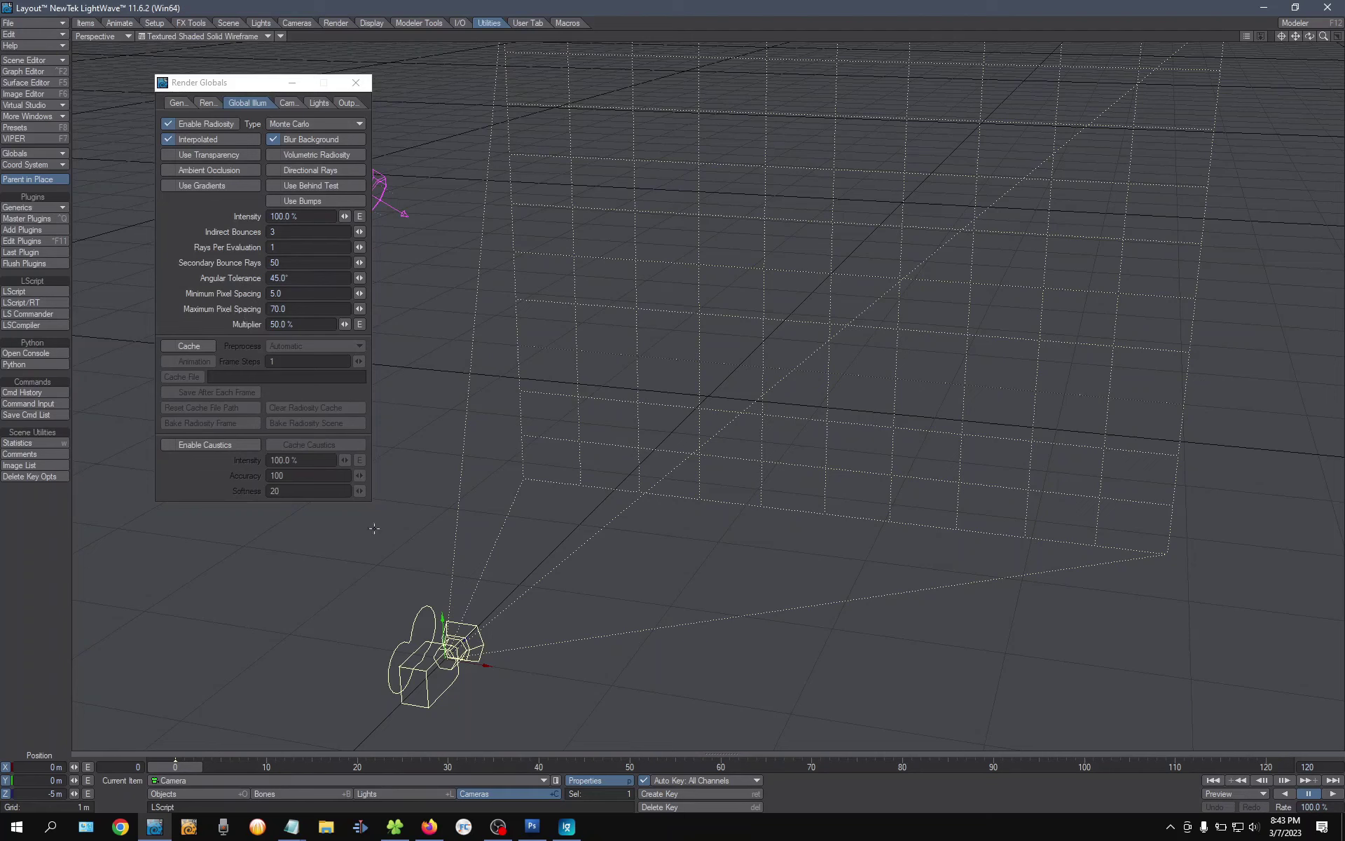
click(169, 123)
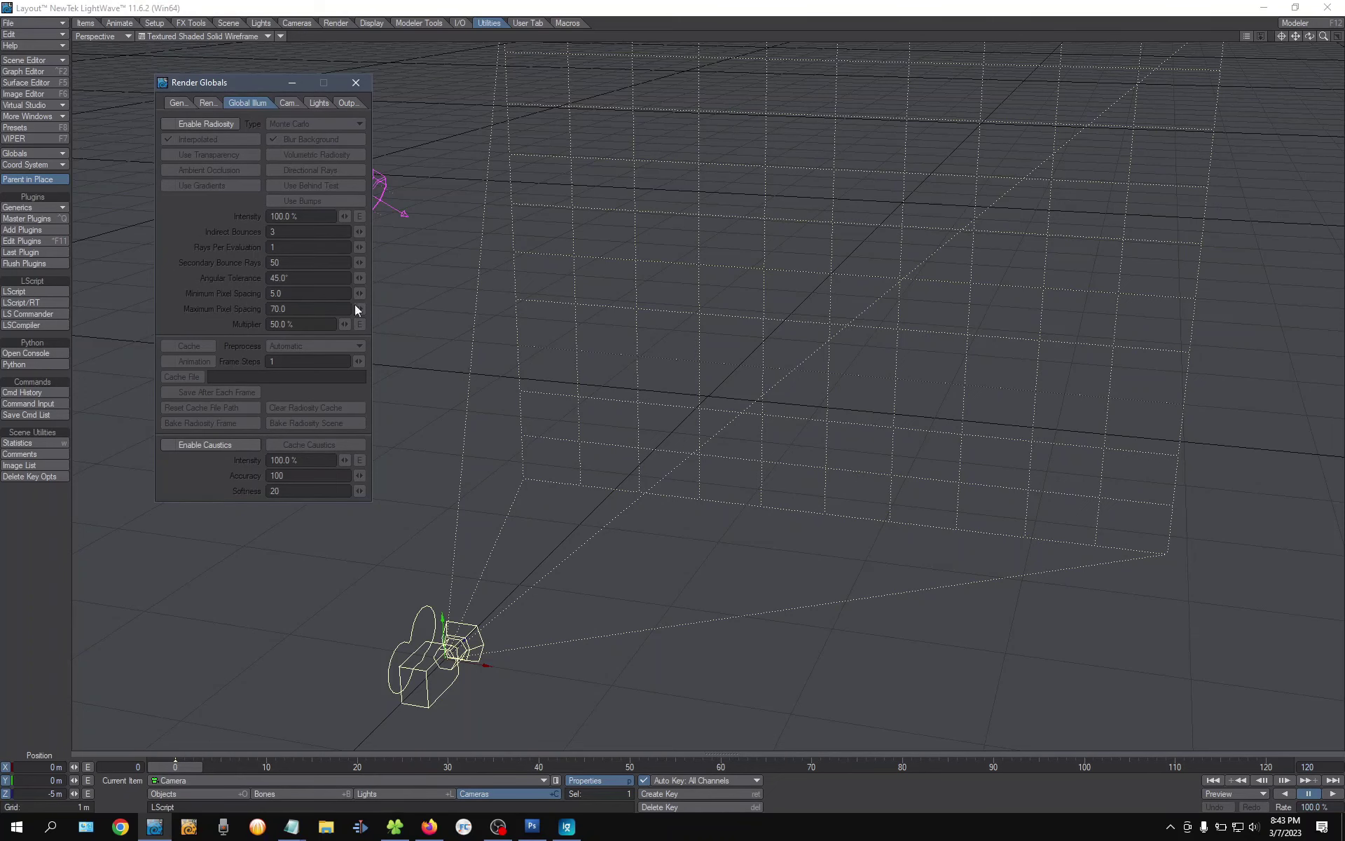
Run the script again with radiosity off and dismiss the resulting error
click(22, 290)
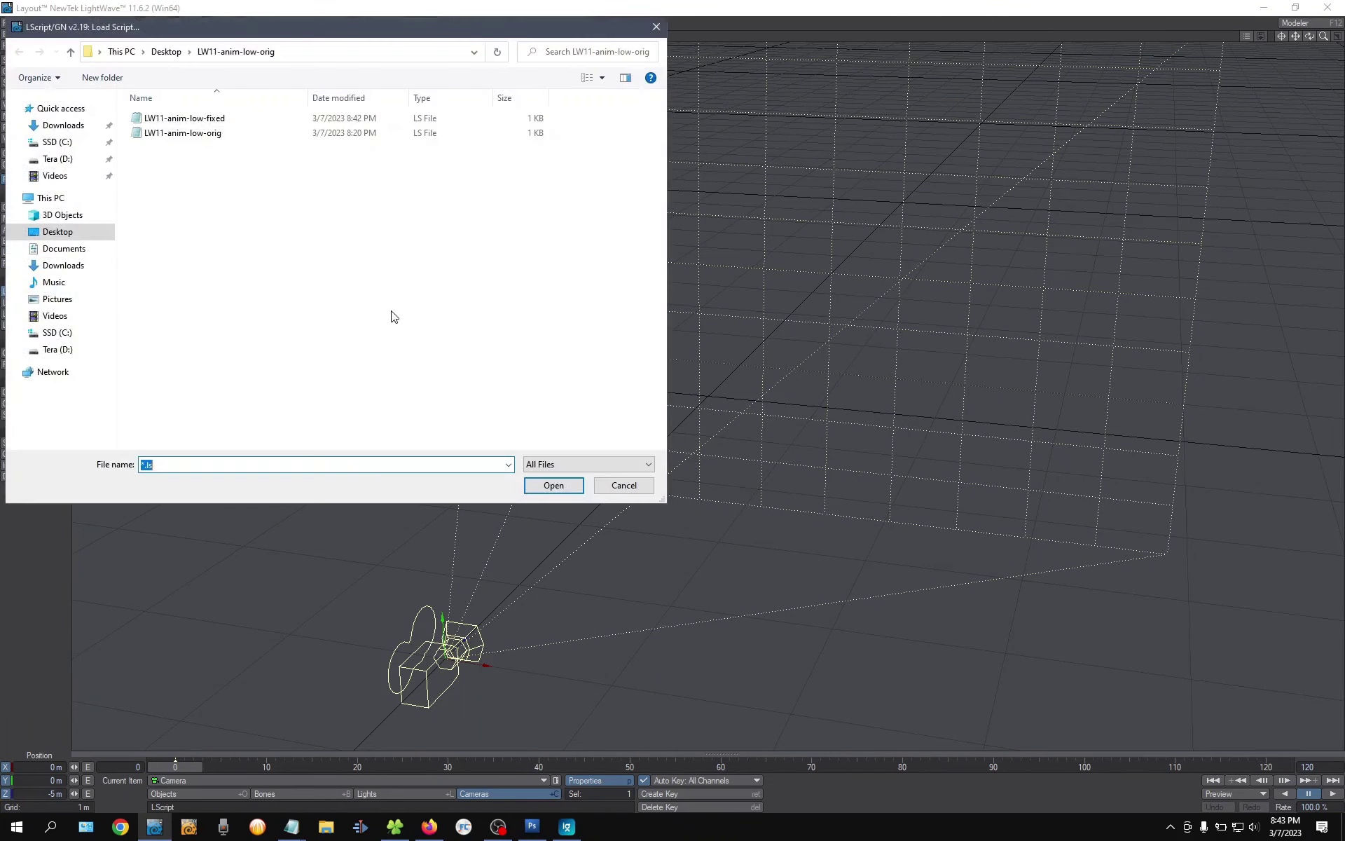
double_click(203, 122)
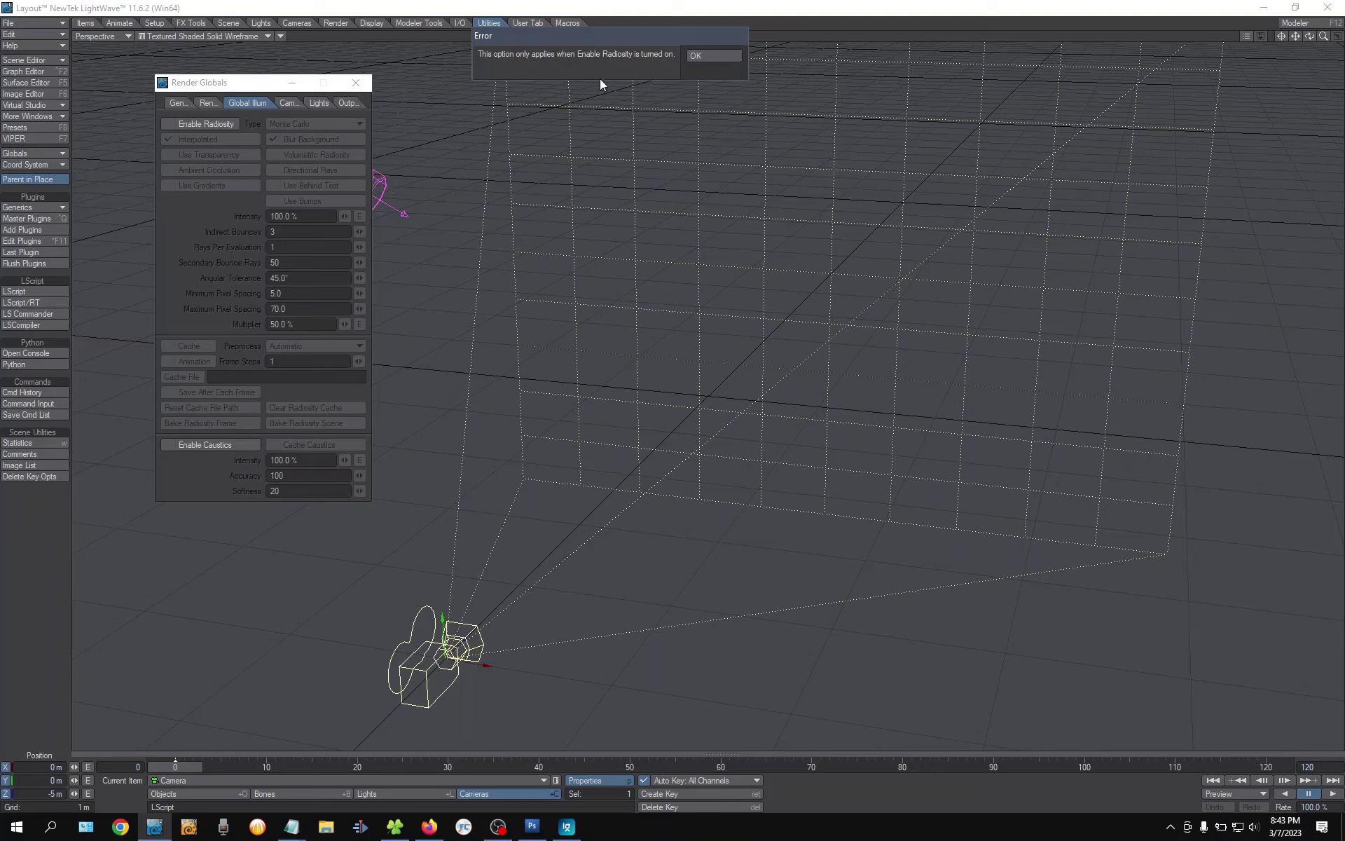
click(704, 56)
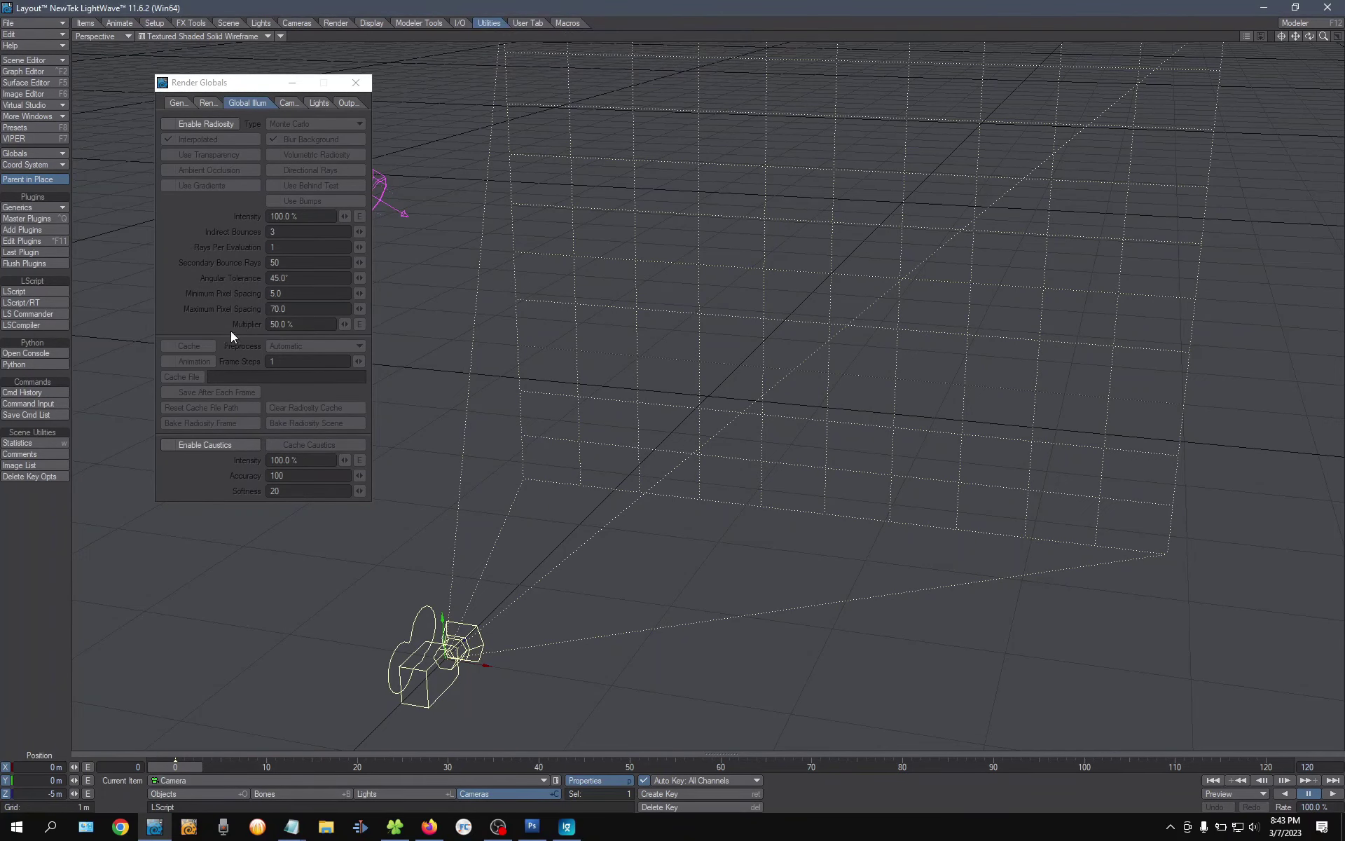